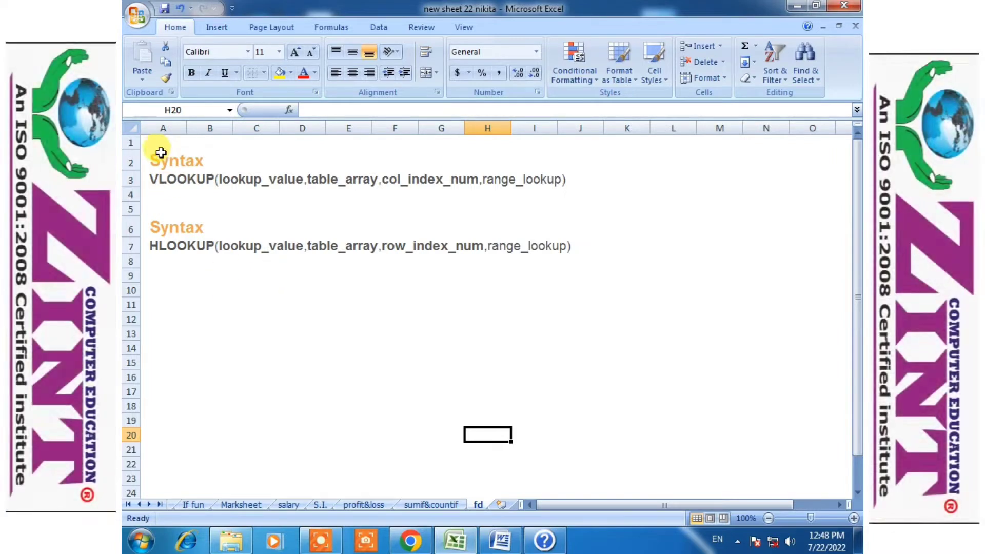
# - Examine the VLOOKUP and HLOOKUP syntax lines and their arguments on the fd sheet
pyautogui.moveTo(163, 145); pyautogui.dragTo(621, 299)
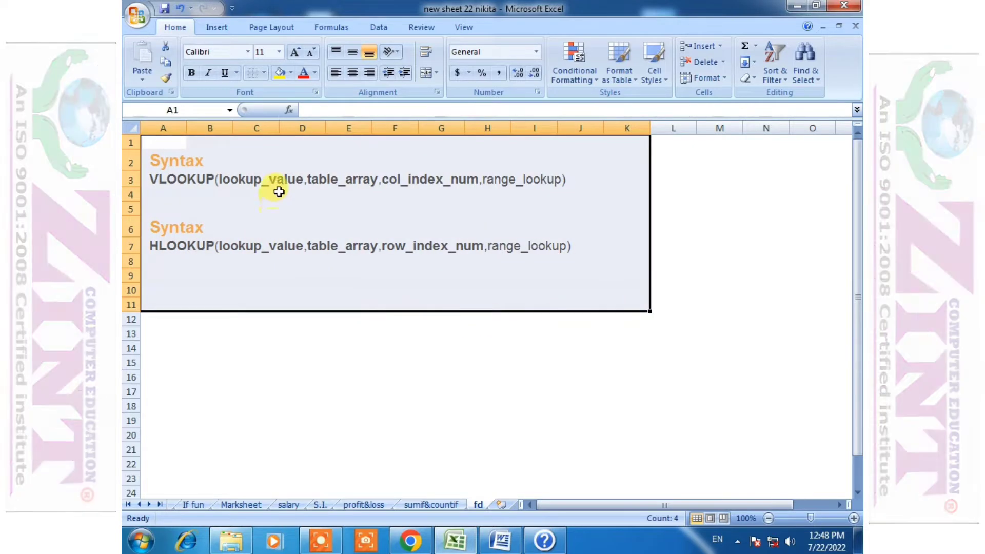
pyautogui.click(281, 189)
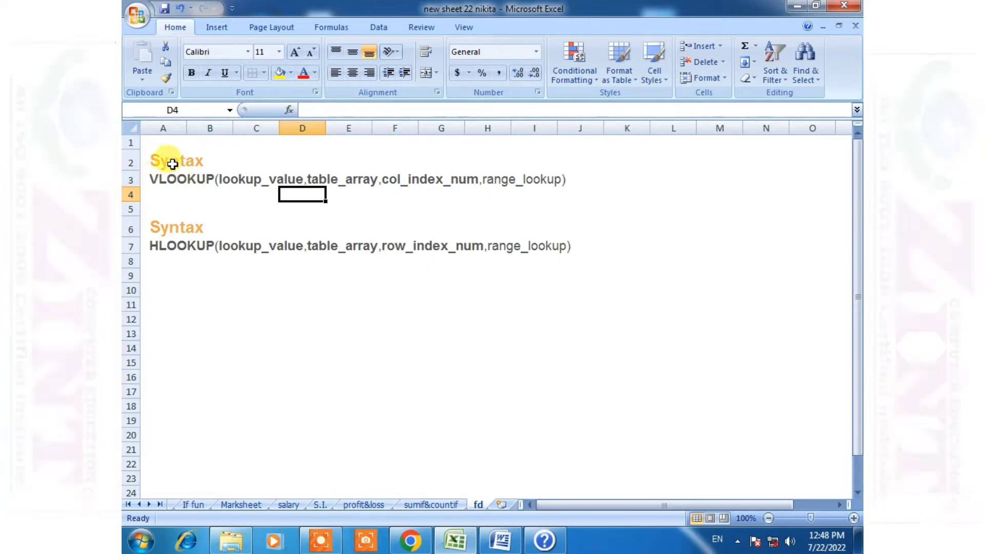
pyautogui.click(165, 160)
pyautogui.click(189, 183)
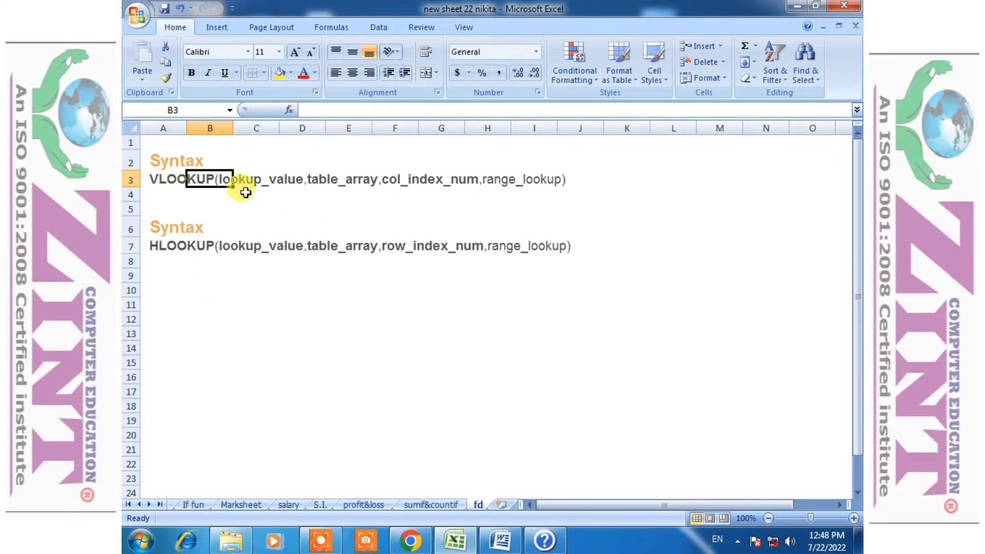
pyautogui.click(255, 208)
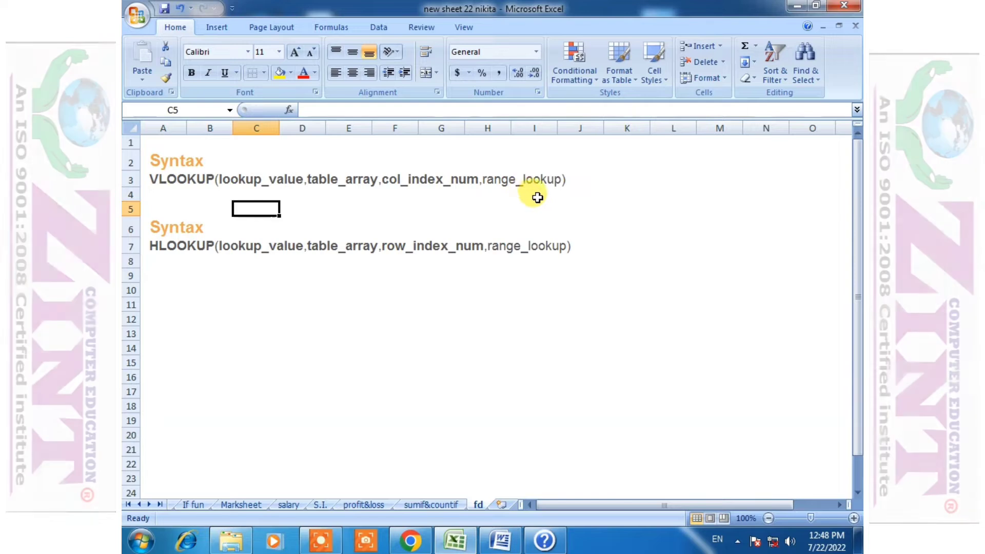
pyautogui.click(211, 287)
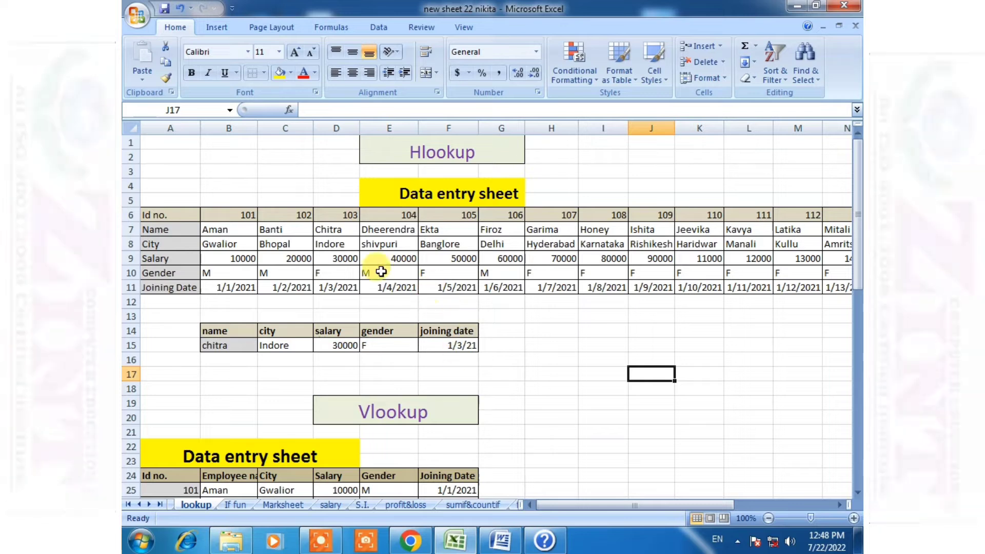
# - Examine the Hlookup data entry table on the lookup sheet, from the Id no. heading through Joining Date and across its records
pyautogui.click(176, 217)
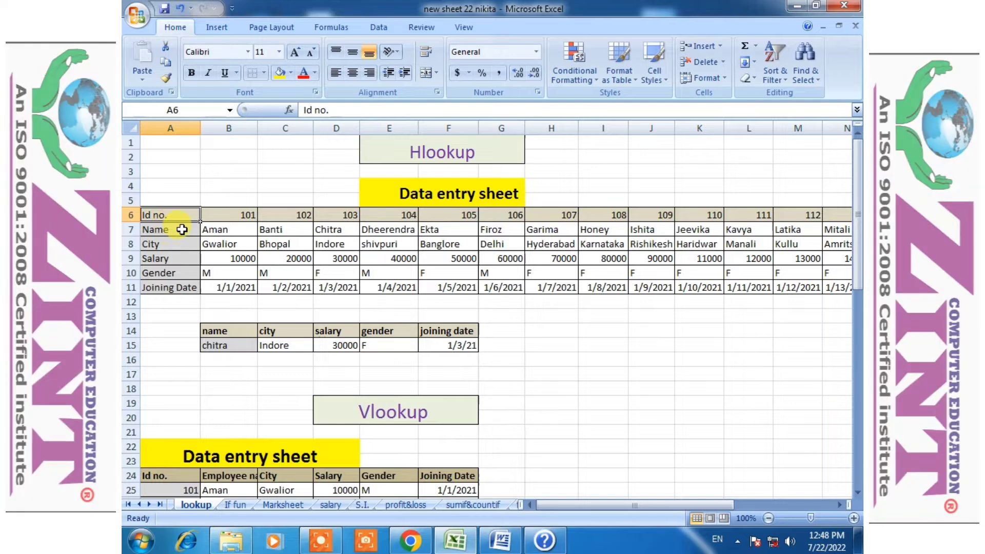
pyautogui.click(182, 229)
pyautogui.click(177, 245)
pyautogui.click(171, 260)
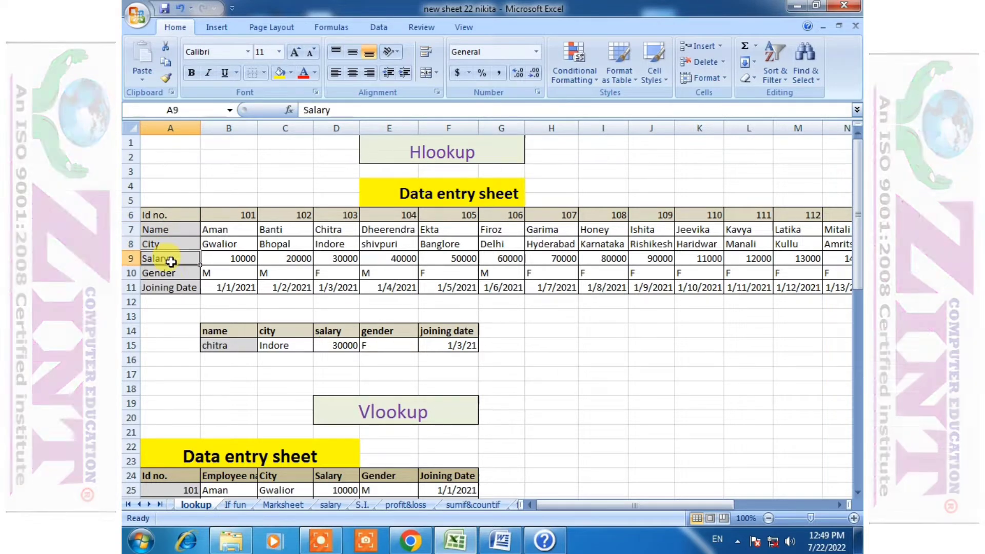
pyautogui.click(173, 273)
pyautogui.click(180, 288)
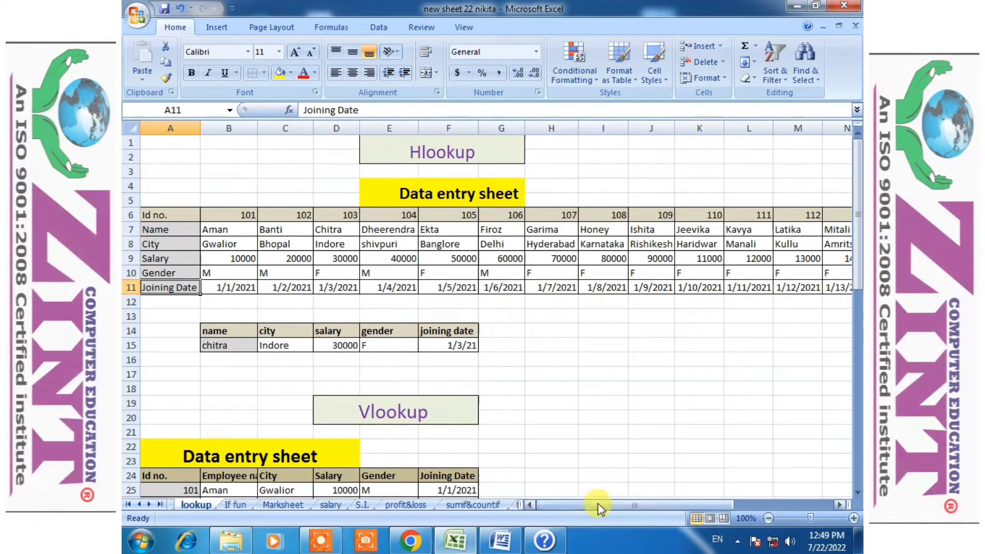
pyautogui.moveTo(597, 503); pyautogui.dragTo(555, 518)
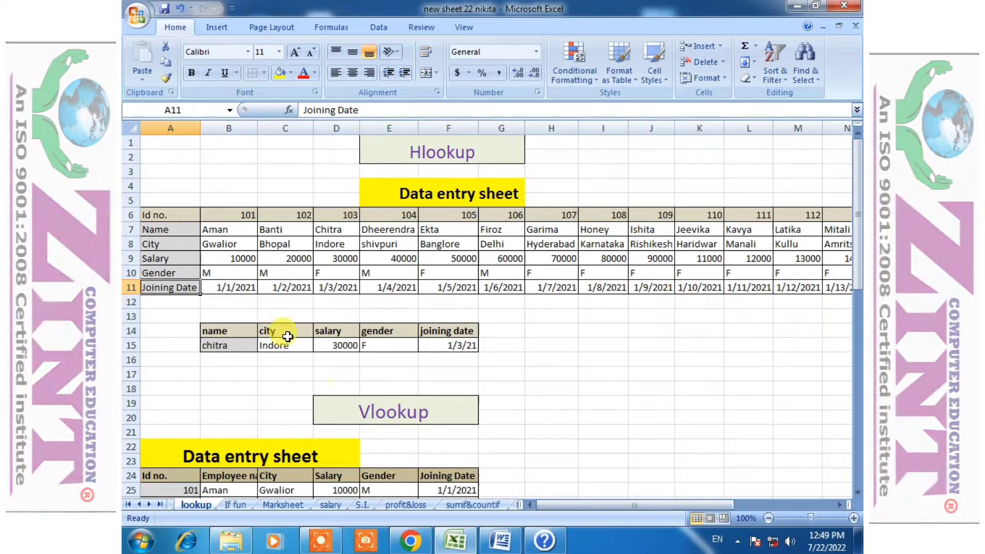
pyautogui.moveTo(655, 510); pyautogui.dragTo(593, 507)
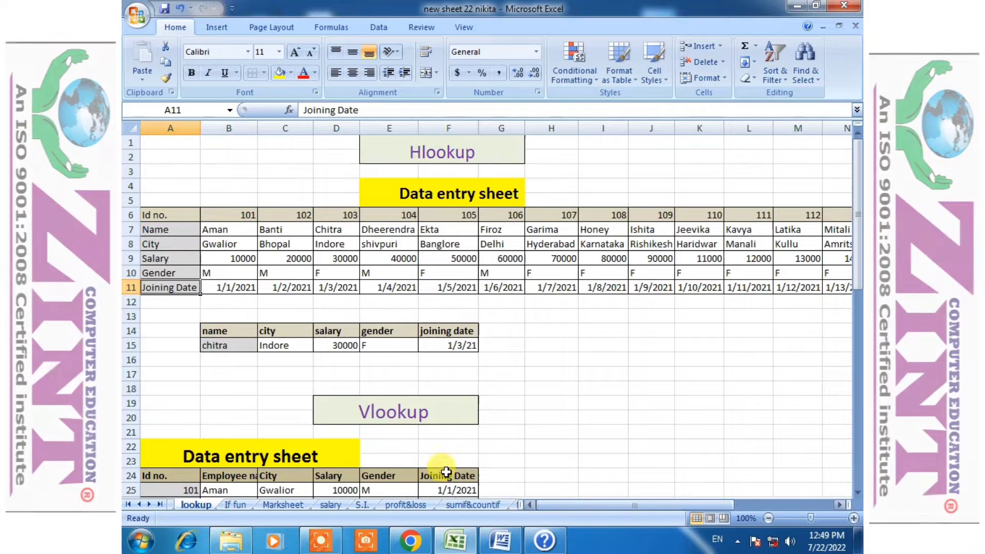
# - Enter the name of the employee with Id no. 108 in B15 and check the looked-up details beside it
pyautogui.click(241, 347)
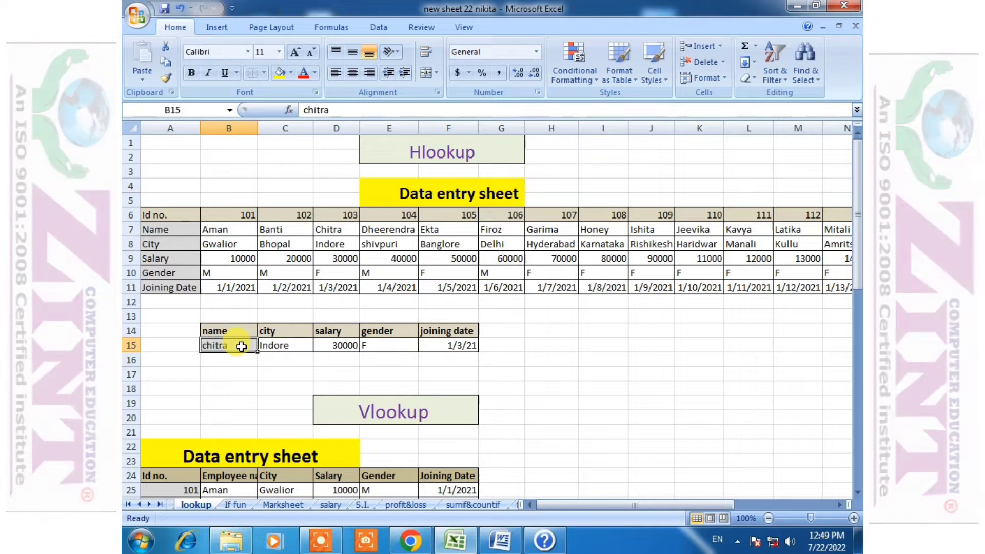
pyautogui.write('hon')
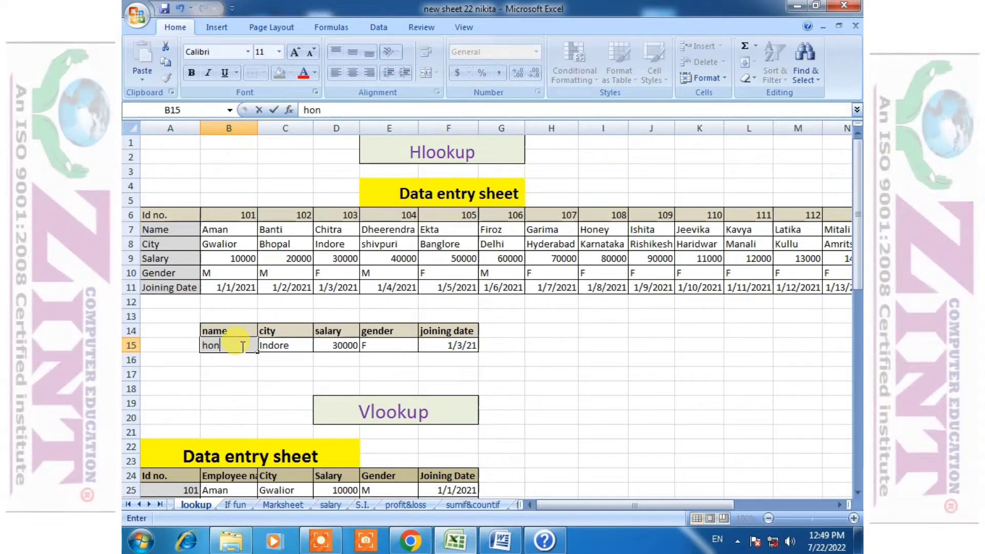
pyautogui.write('ey')
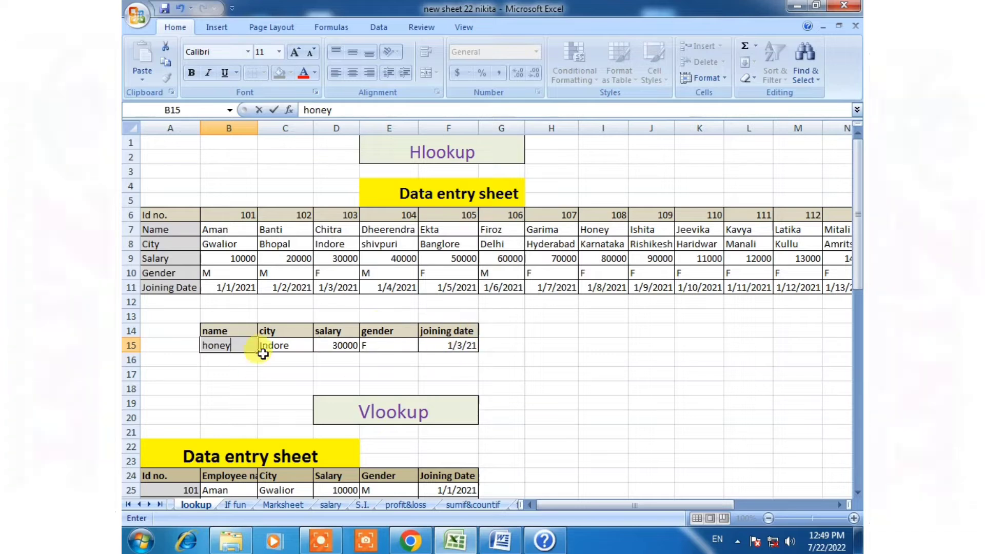
pyautogui.press('Return')
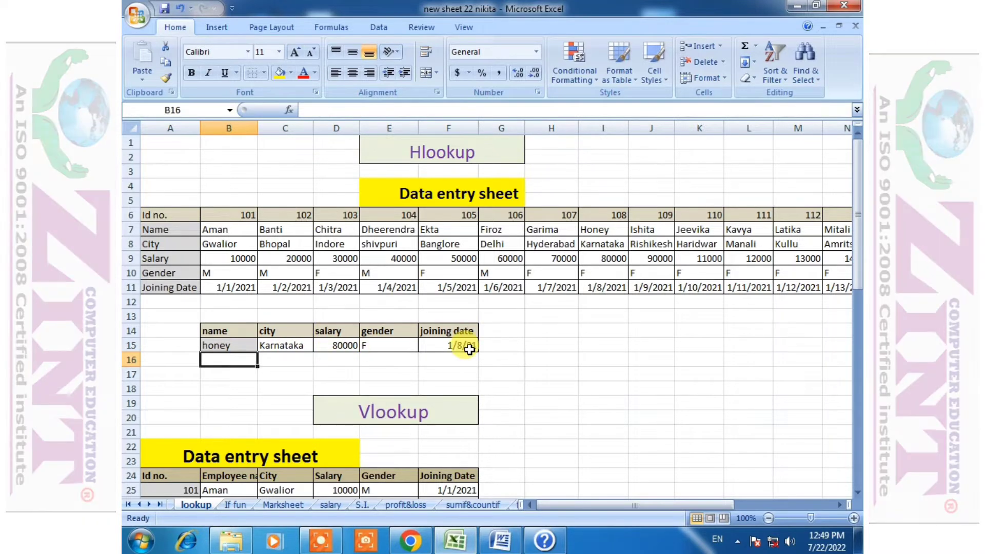
pyautogui.moveTo(277, 344); pyautogui.dragTo(446, 360)
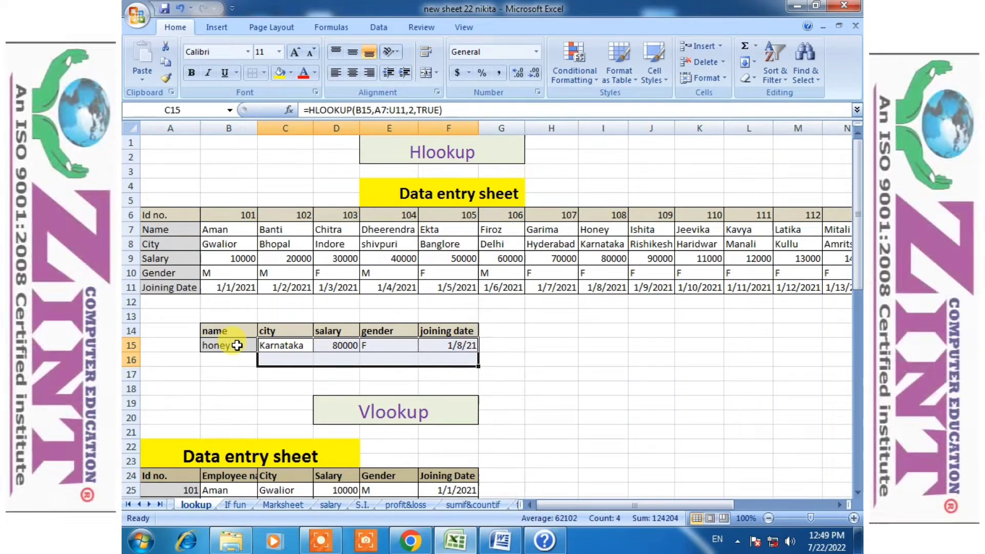
# - Replace the name in B15 with that of the employee with Id no. 107 and check the looked-up details
pyautogui.click(236, 345)
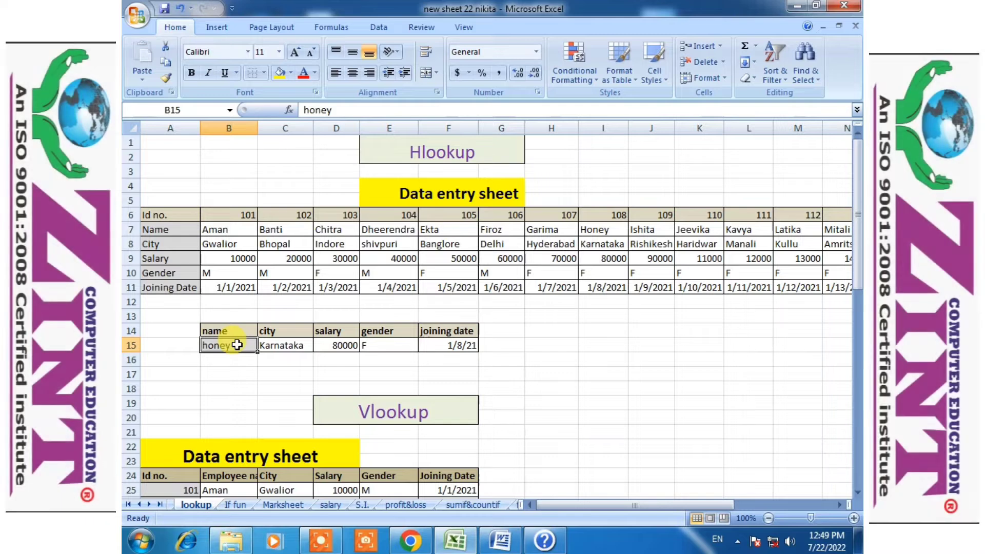
pyautogui.write('Garima')
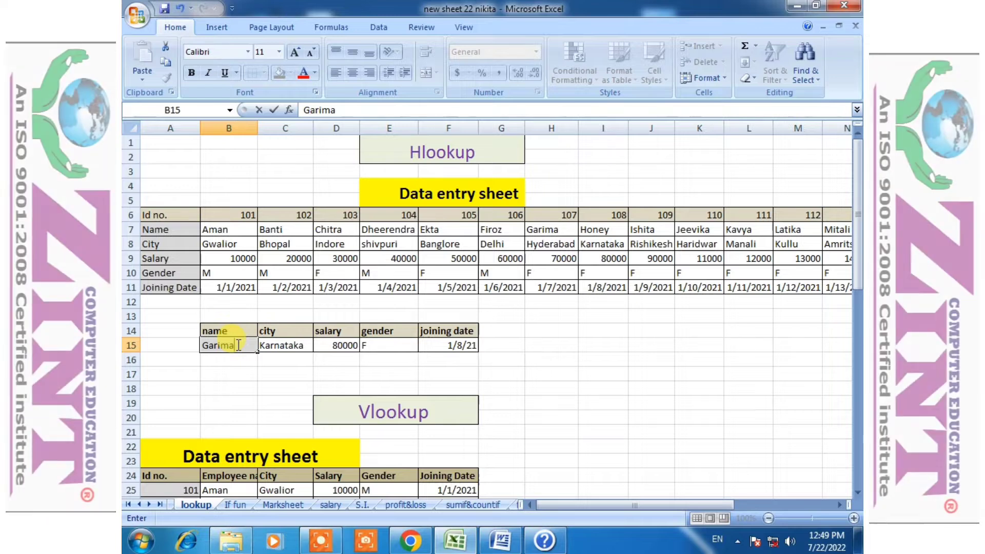
pyautogui.press('Return')
pyautogui.moveTo(275, 344); pyautogui.dragTo(500, 345)
pyautogui.click(418, 374)
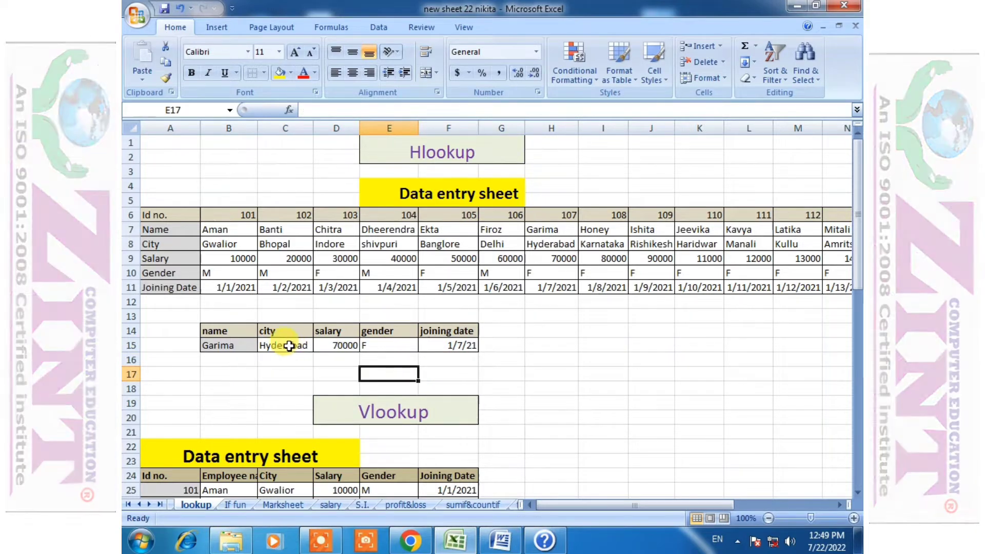
# - Clear the existing city, salary, gender and joining date formulas from C15:F15
pyautogui.moveTo(287, 345); pyautogui.dragTo(429, 344)
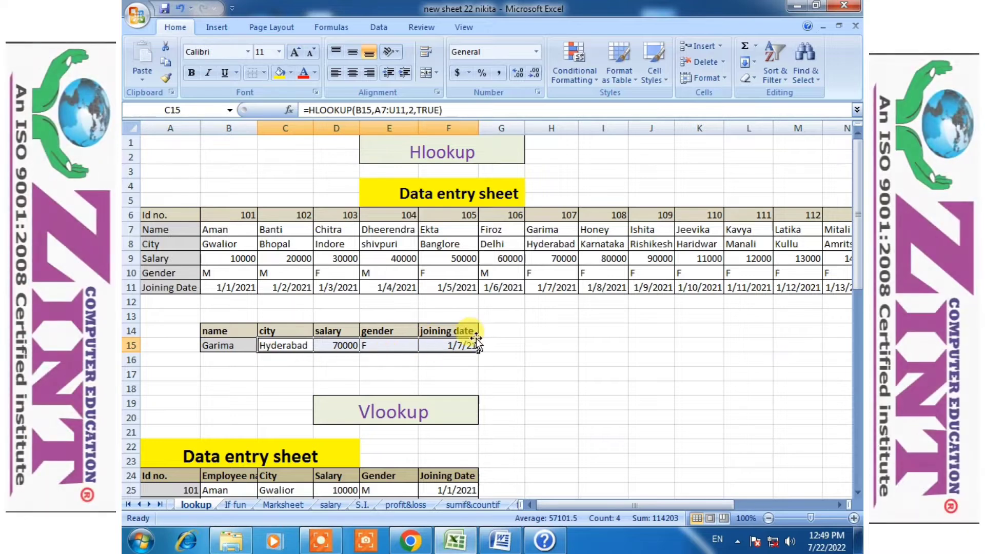
pyautogui.press('Delete')
pyautogui.click(237, 371)
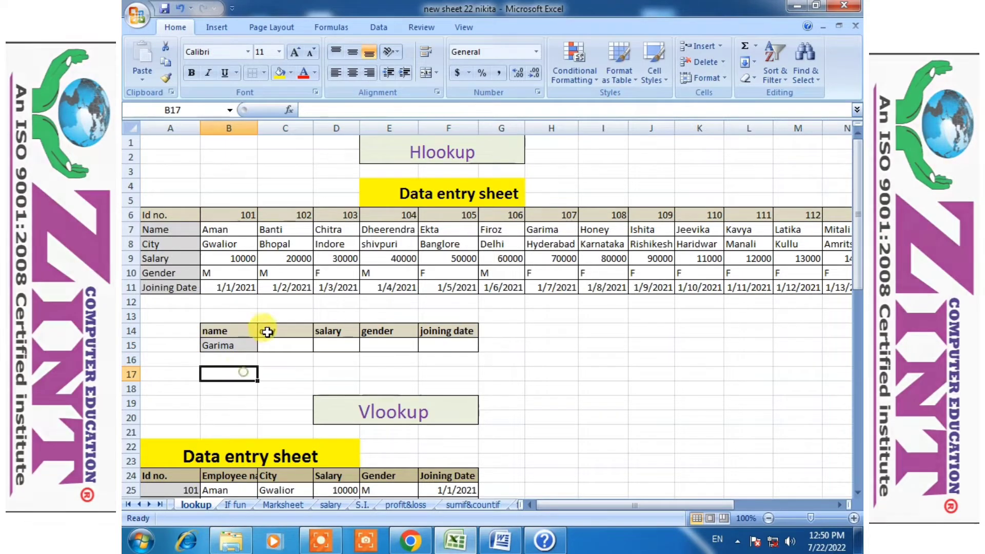
# - Start an HLOOKUP formula in the city cell C15 with the name cell B15 as the lookup value
pyautogui.click(274, 341)
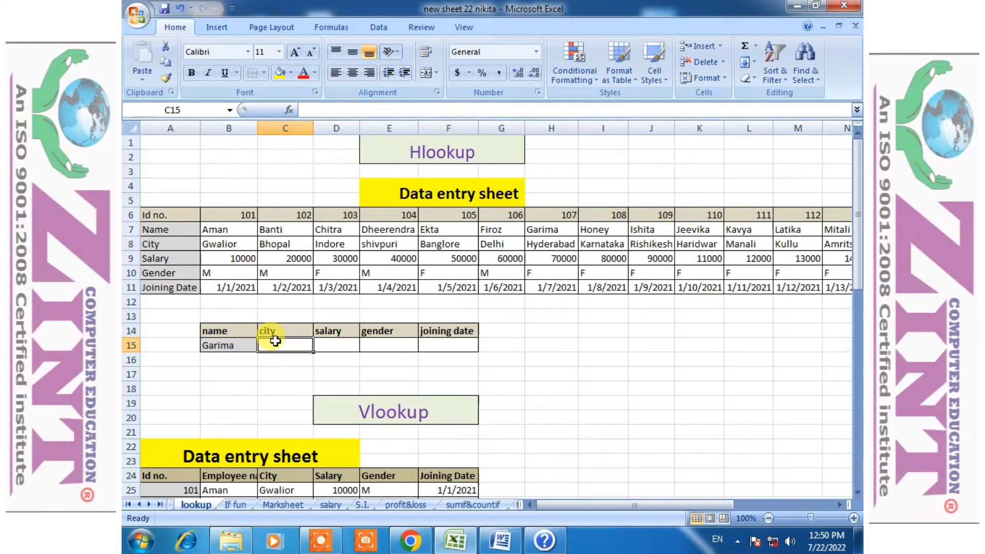
pyautogui.write('=')
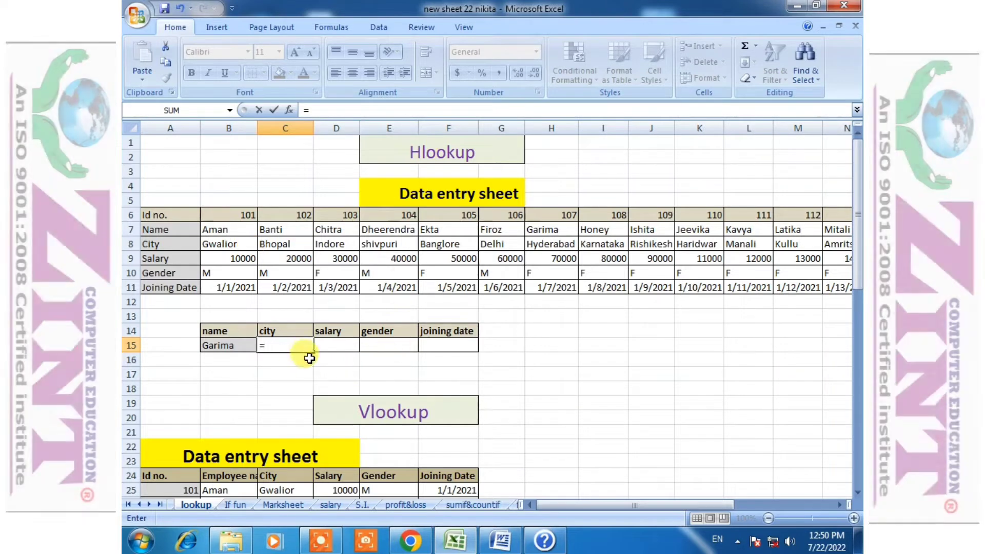
pyautogui.write('hlookup')
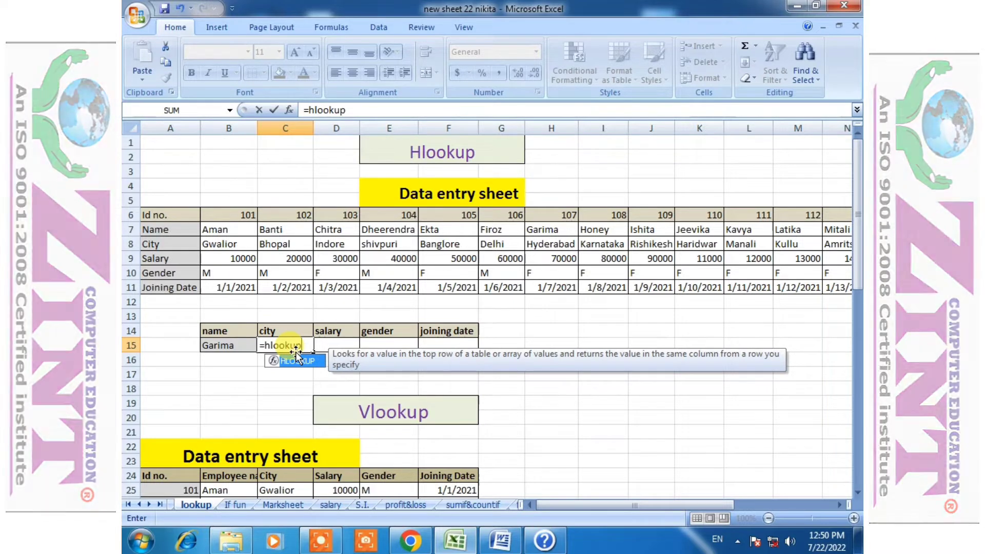
pyautogui.write('(')
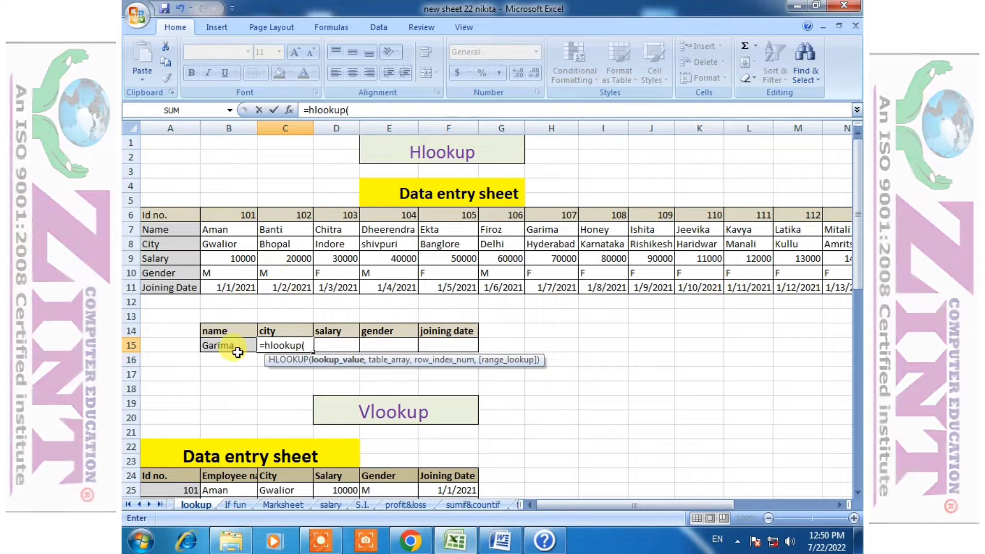
pyautogui.click(643, 341)
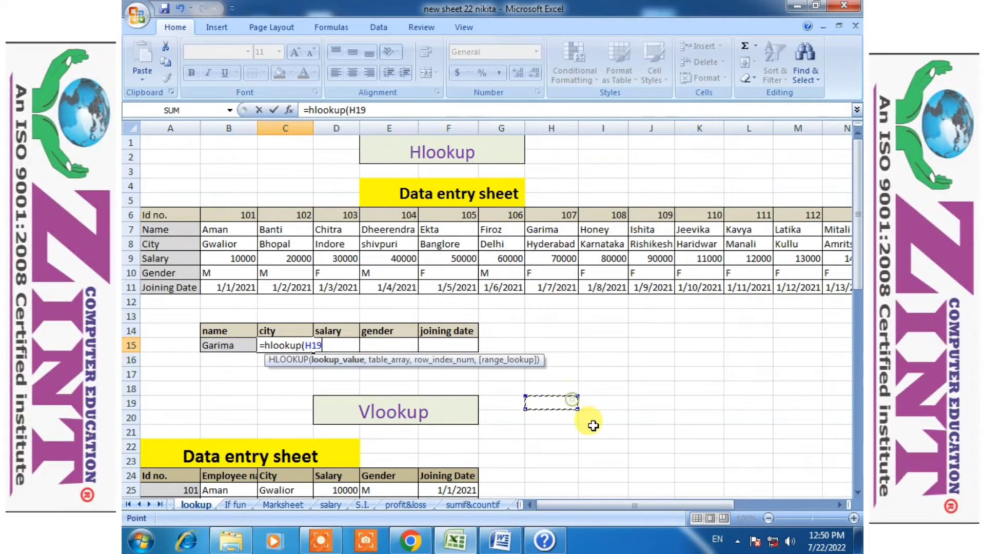
pyautogui.click(232, 389)
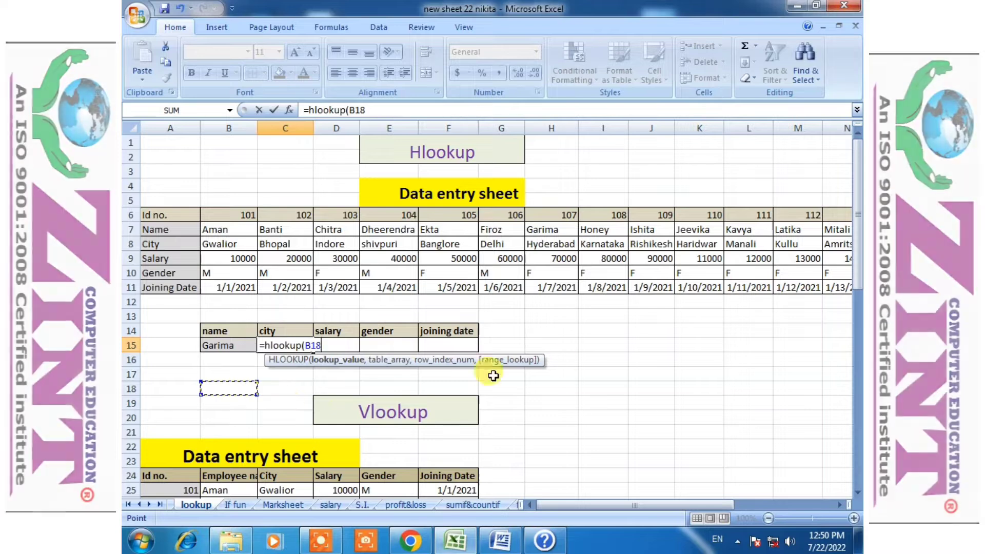
pyautogui.click(754, 348)
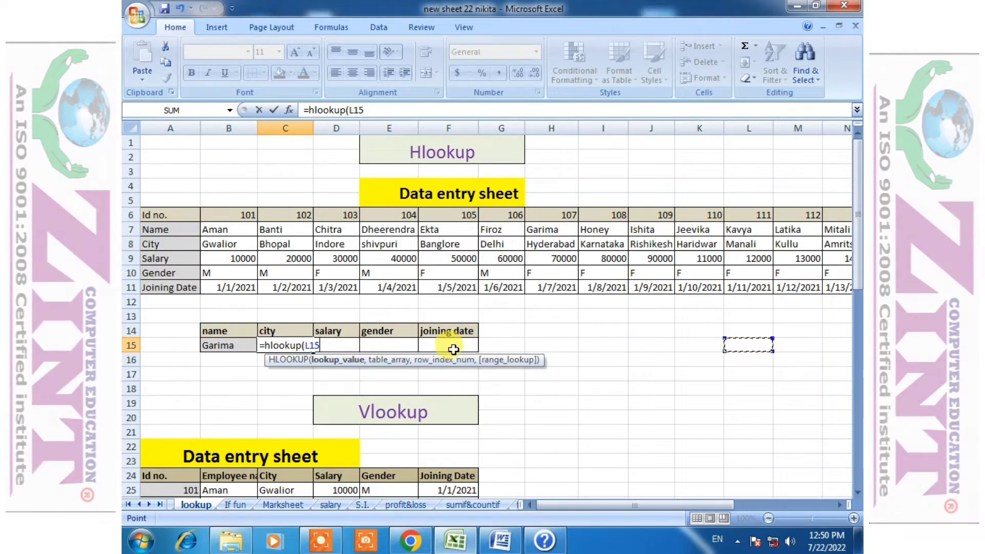
pyautogui.click(227, 345)
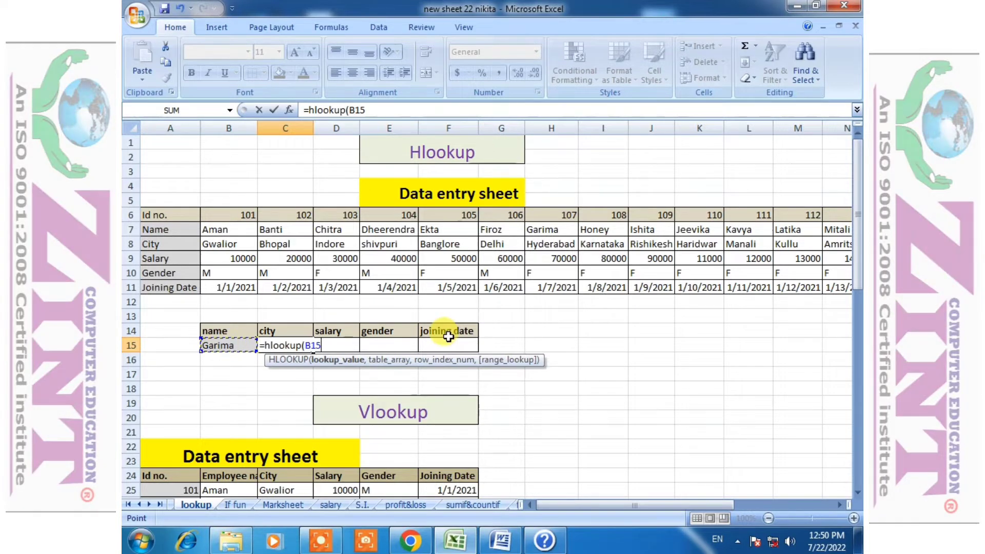
pyautogui.write(',')
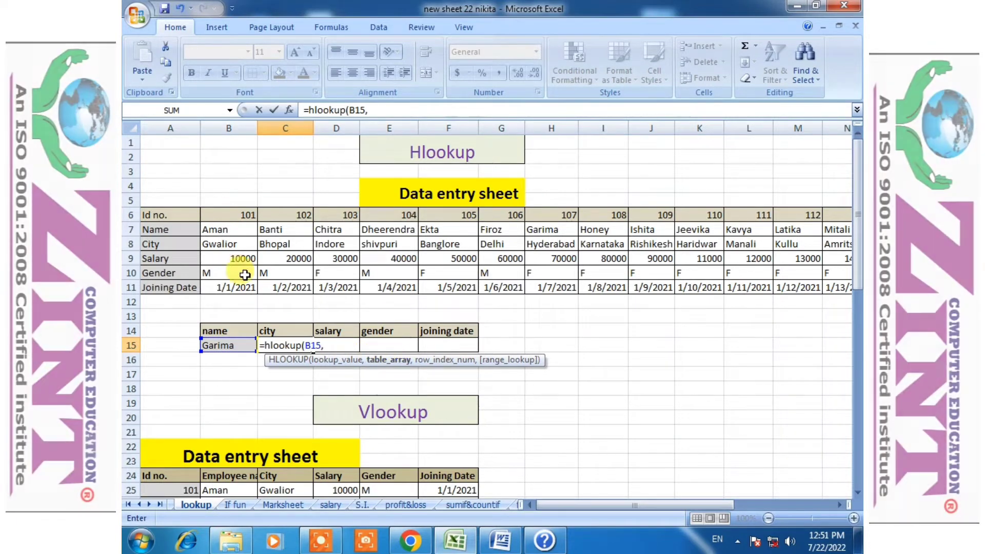
# - Set the formula's table array to the whole Hlookup data entry table, A6:U11
pyautogui.moveTo(178, 229); pyautogui.dragTo(507, 232)
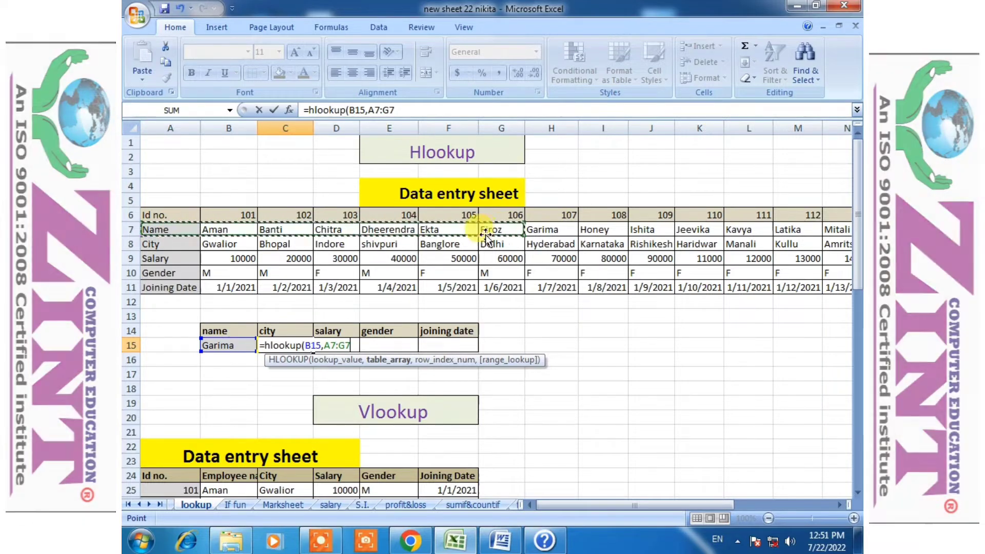
pyautogui.moveTo(162, 219); pyautogui.dragTo(290, 273)
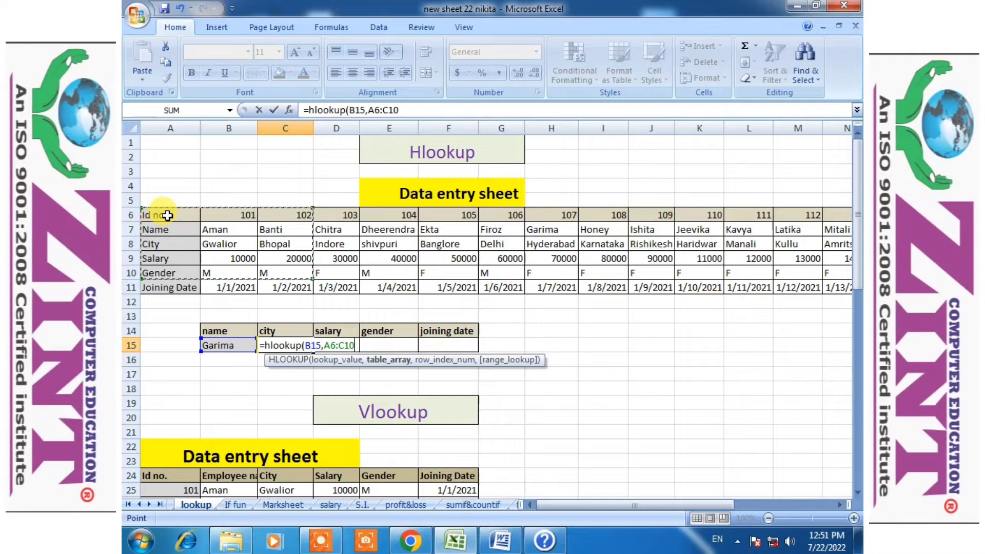
pyautogui.moveTo(167, 215); pyautogui.dragTo(754, 286)
pyautogui.moveTo(710, 505); pyautogui.dragTo(438, 519)
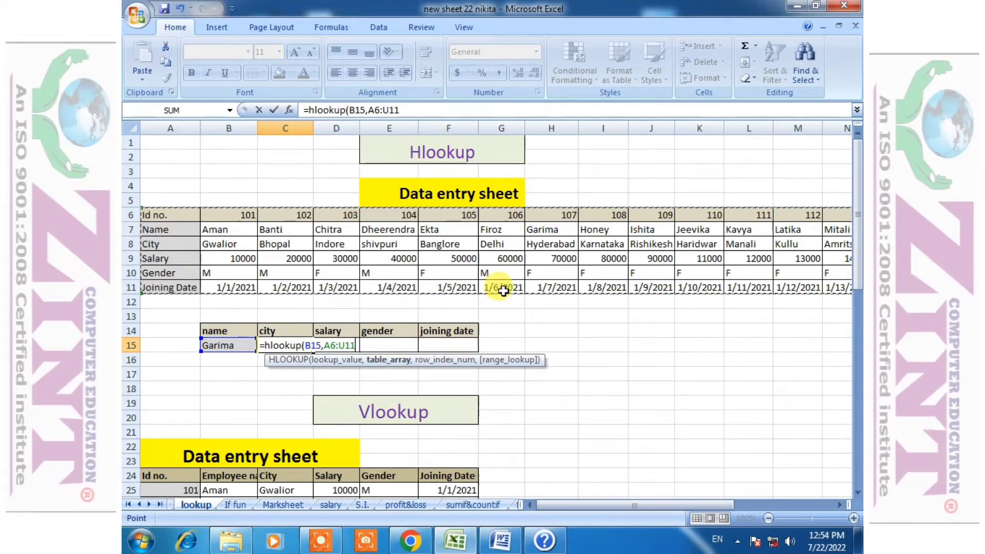
# - Complete the HLOOKUP formula in C15 with row index 3 and range lookup TRUE, then recheck its arguments
pyautogui.write(',3')
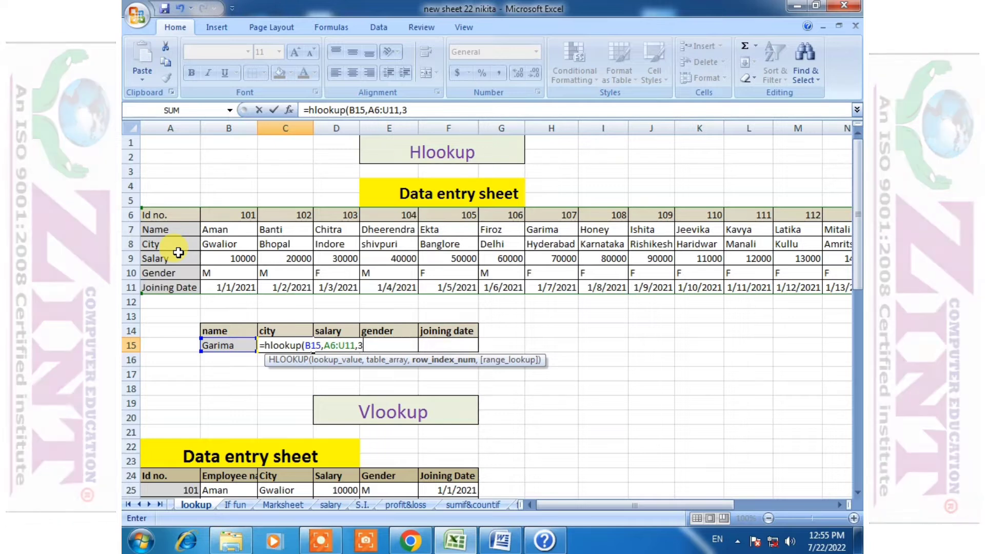
pyautogui.write(',True')
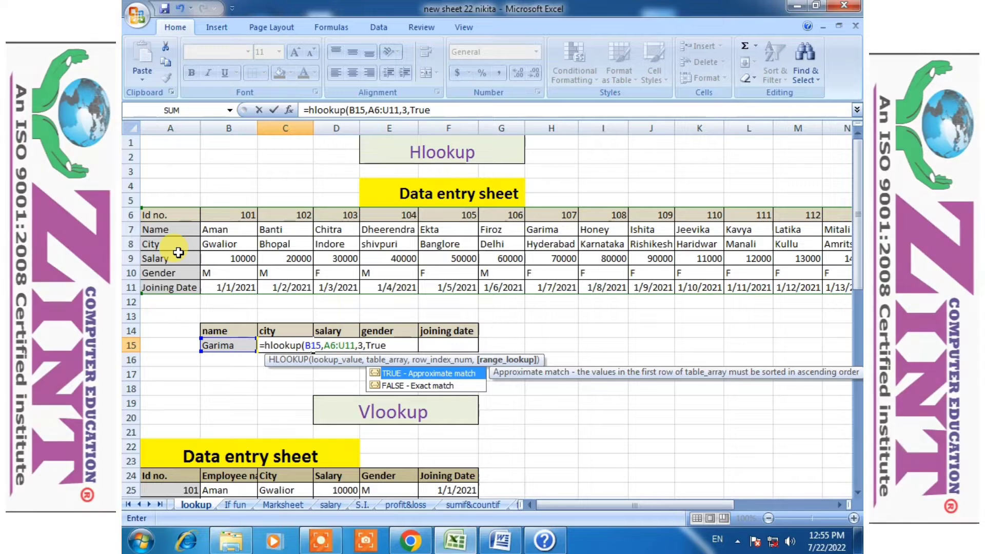
pyautogui.write(')')
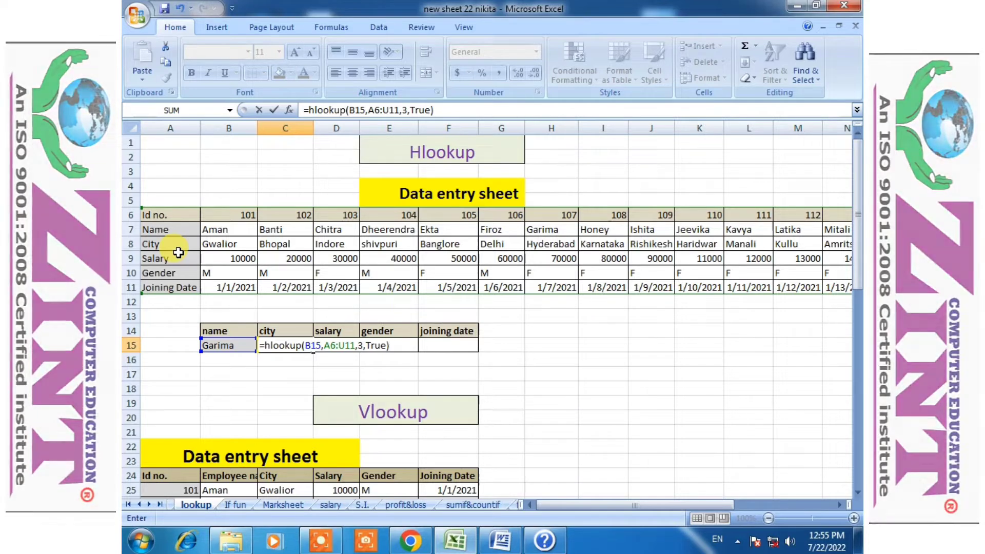
pyautogui.press('Return')
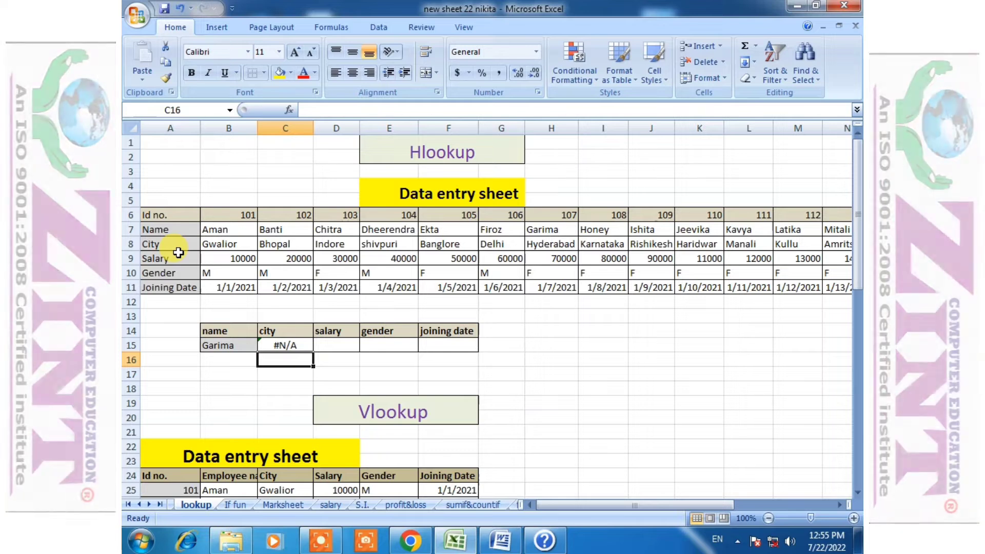
pyautogui.click(289, 344)
pyautogui.doubleClick(289, 343)
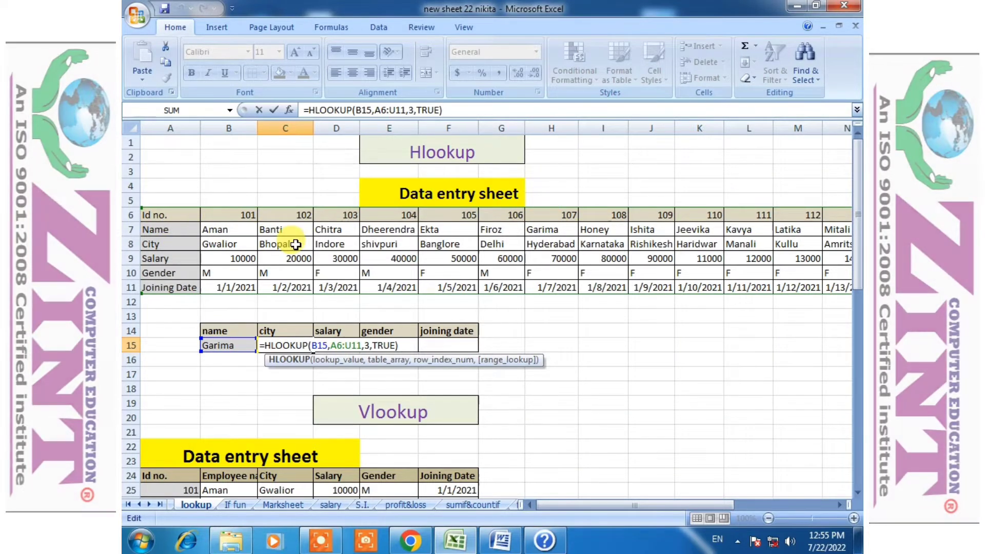
pyautogui.press('Return')
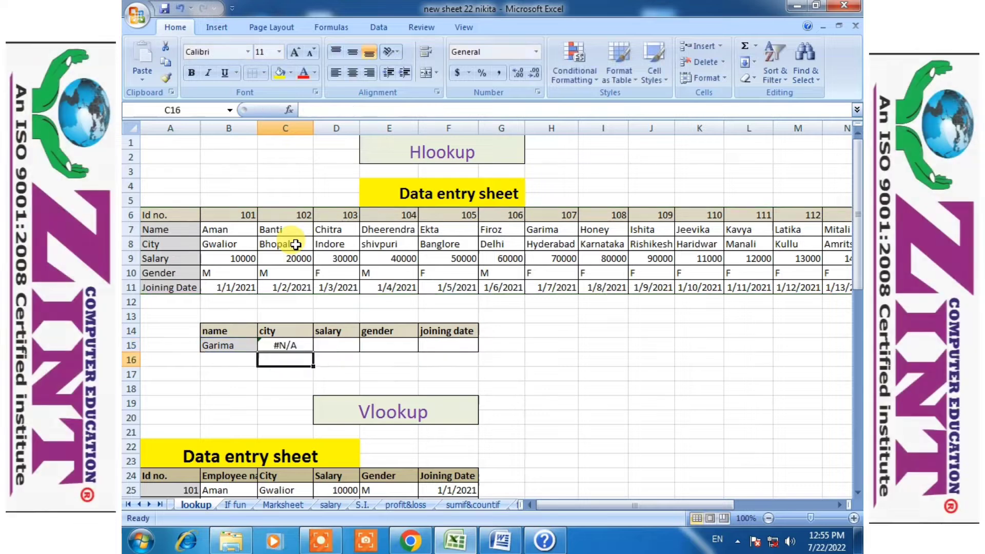
# - Enter Id no. 102 in the name cell B15 and check what the city formula in C15 returns
pyautogui.click(237, 346)
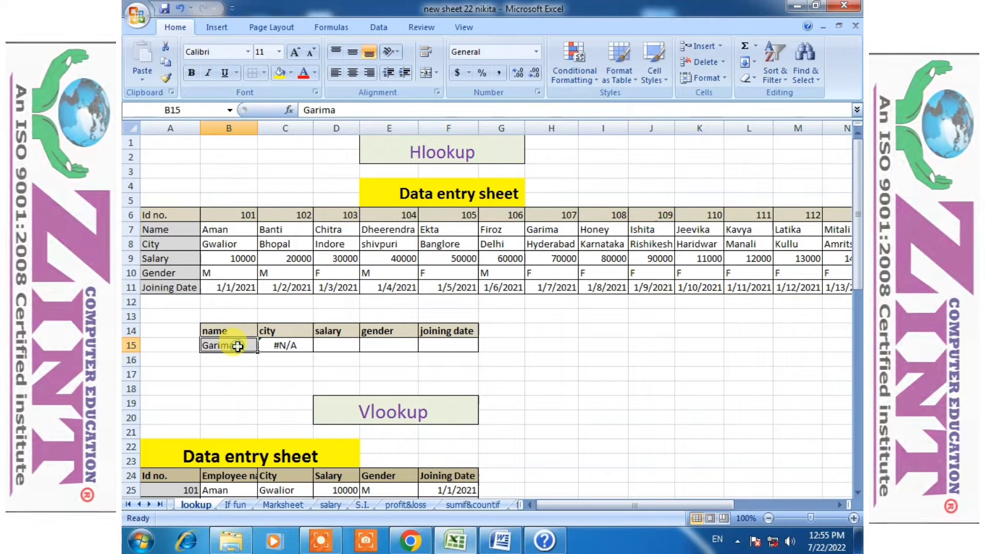
pyautogui.write('102')
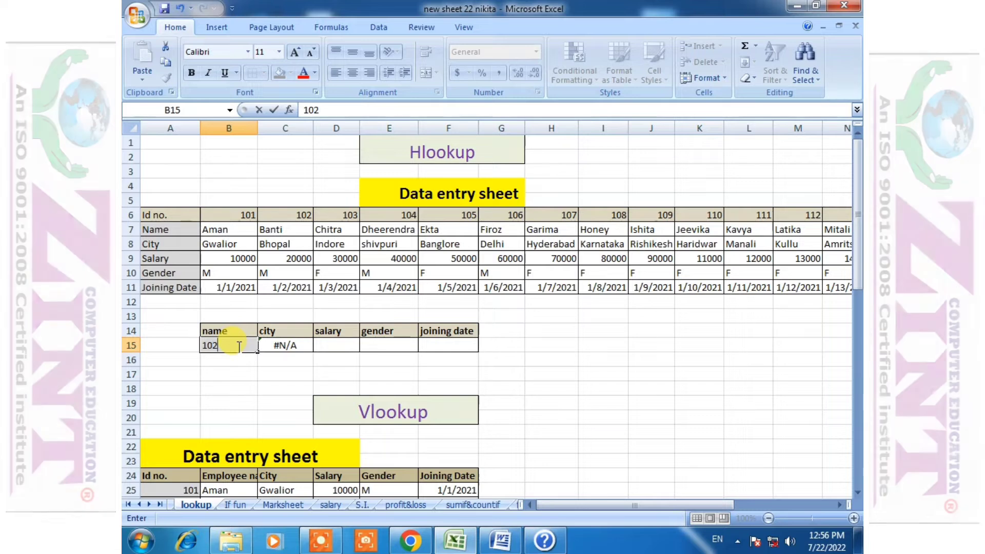
pyautogui.press('Return')
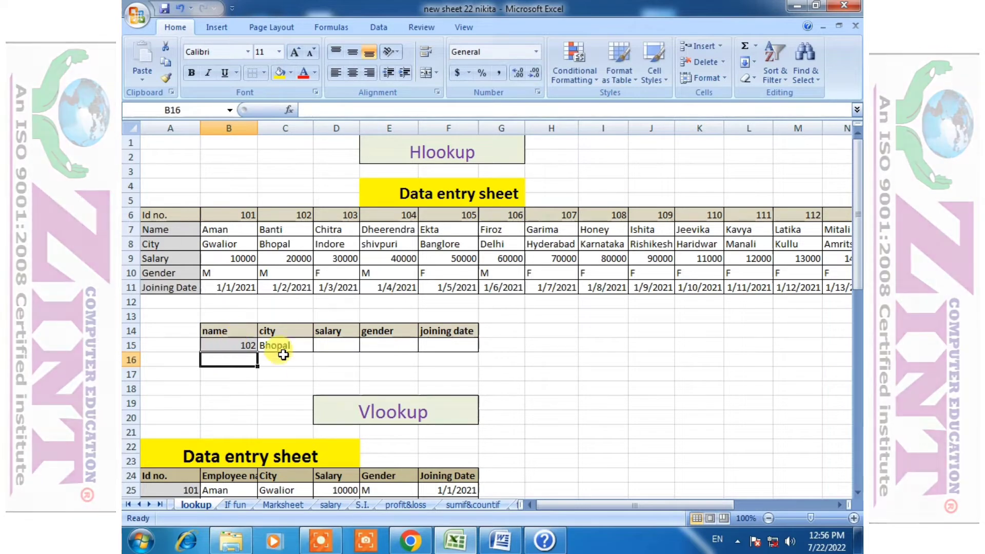
pyautogui.click(266, 347)
pyautogui.click(253, 348)
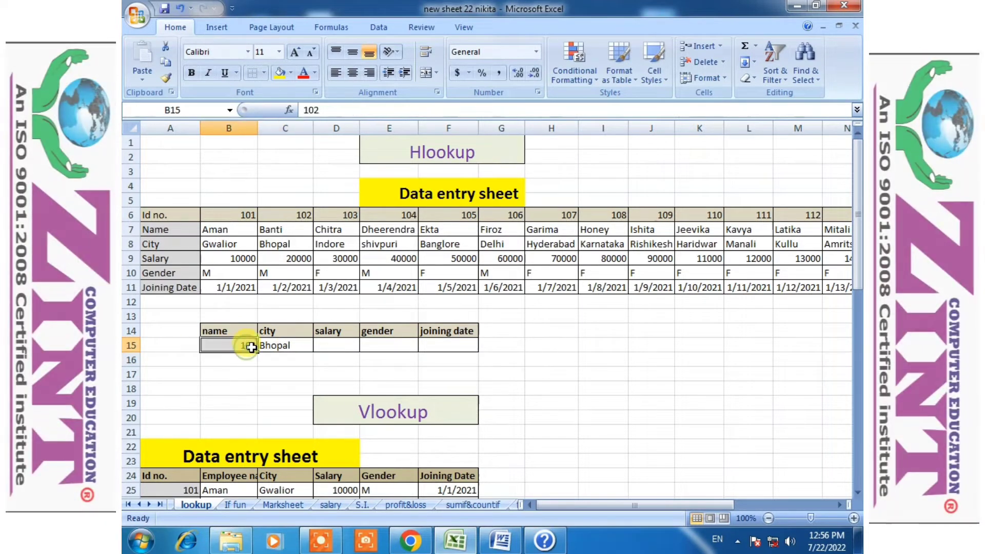
pyautogui.click(284, 345)
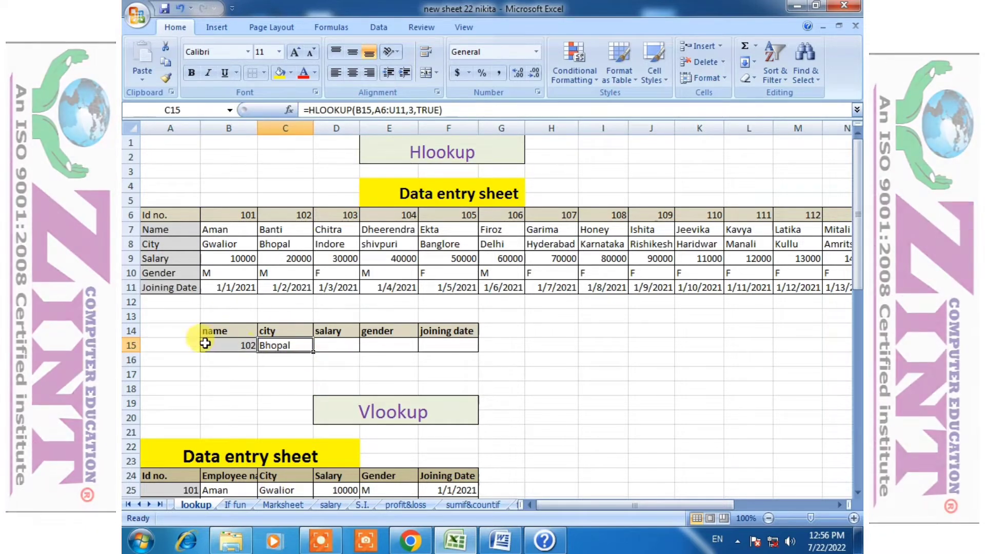
pyautogui.click(250, 345)
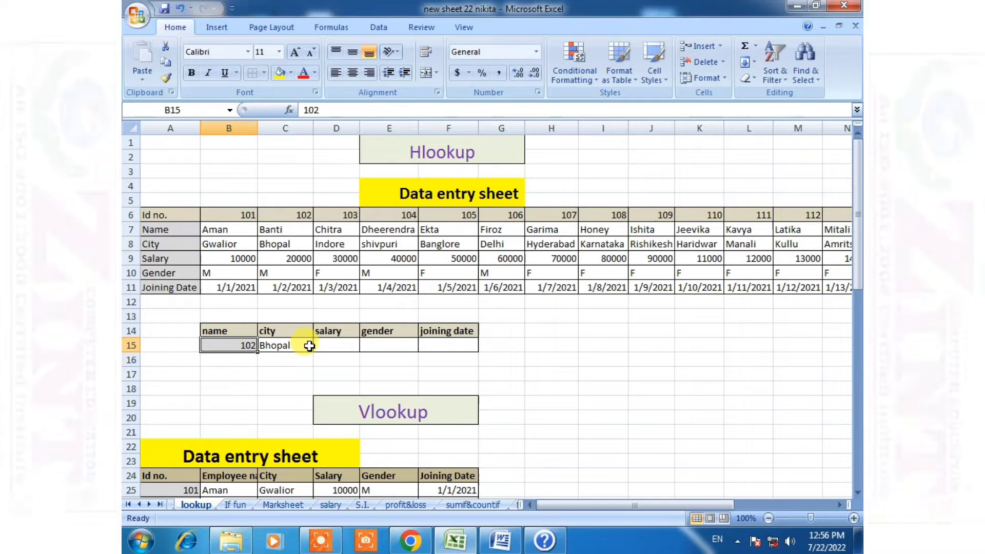
pyautogui.click(296, 346)
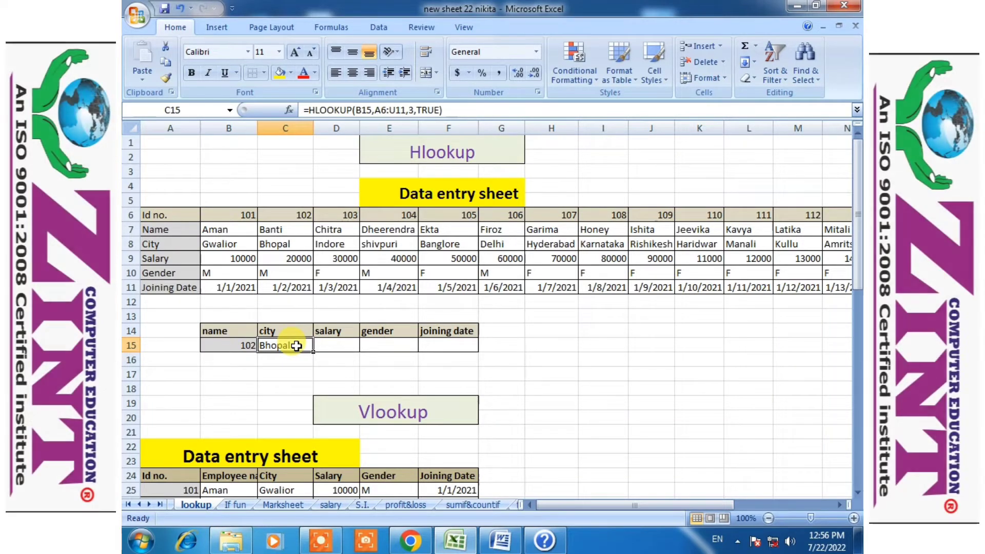
# - Compare the table range starting at the Id no. row with the range starting at the Name row
pyautogui.moveTo(154, 215); pyautogui.dragTo(510, 300)
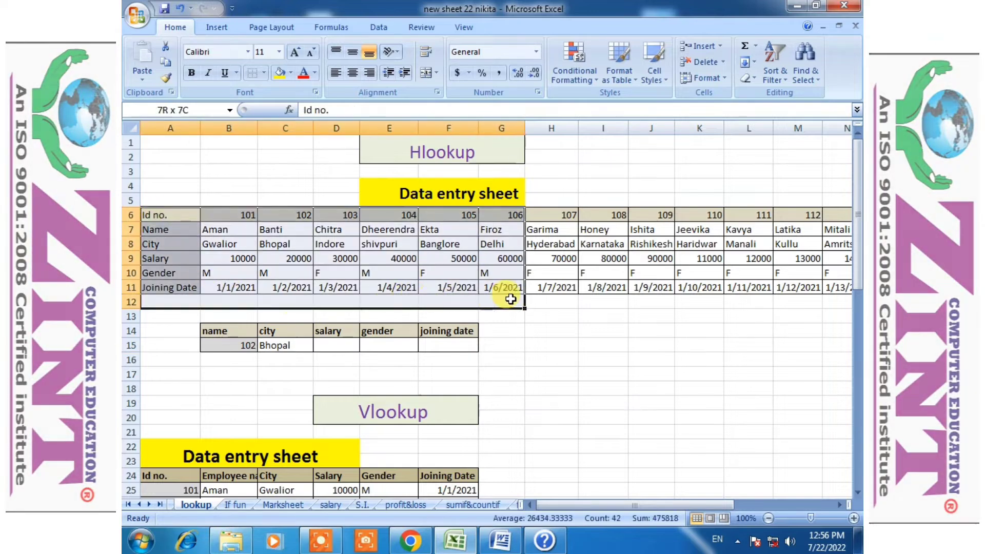
pyautogui.click(175, 216)
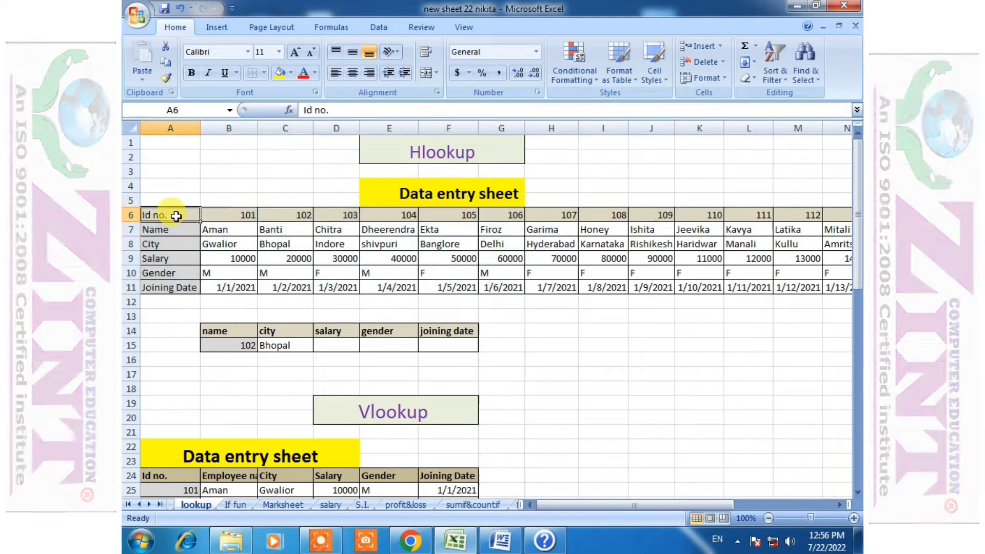
pyautogui.moveTo(176, 215); pyautogui.dragTo(325, 219)
pyautogui.moveTo(167, 214); pyautogui.dragTo(436, 215)
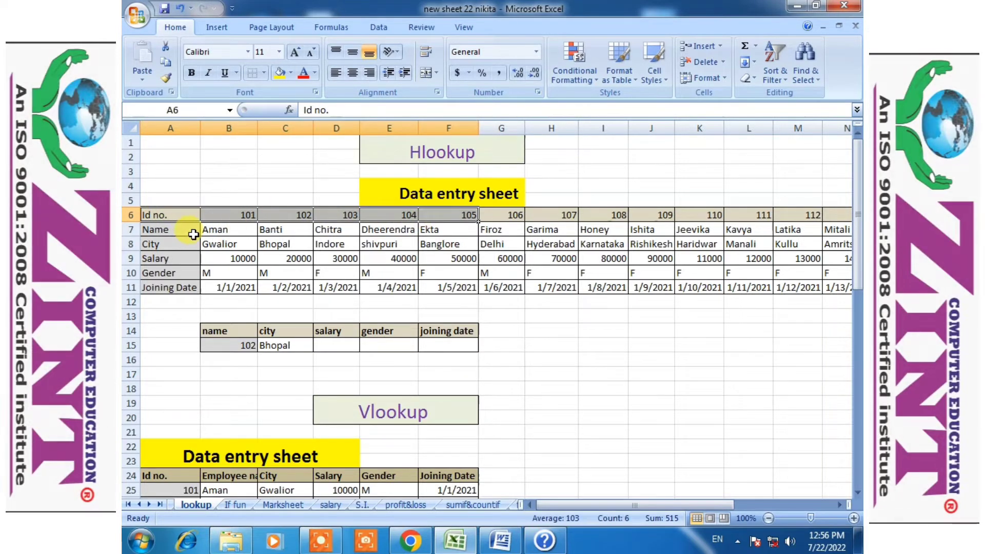
pyautogui.moveTo(181, 228); pyautogui.dragTo(303, 286)
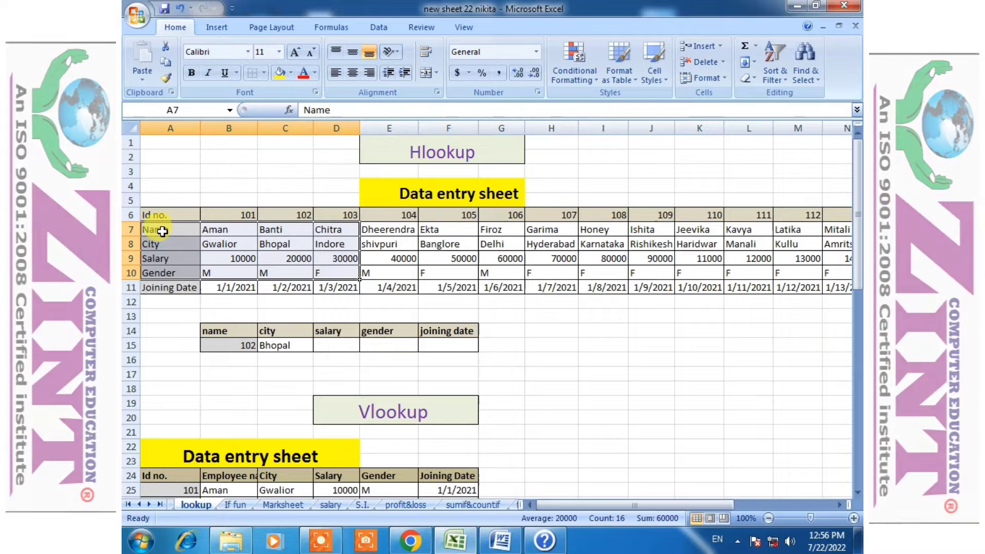
pyautogui.moveTo(162, 231); pyautogui.dragTo(259, 285)
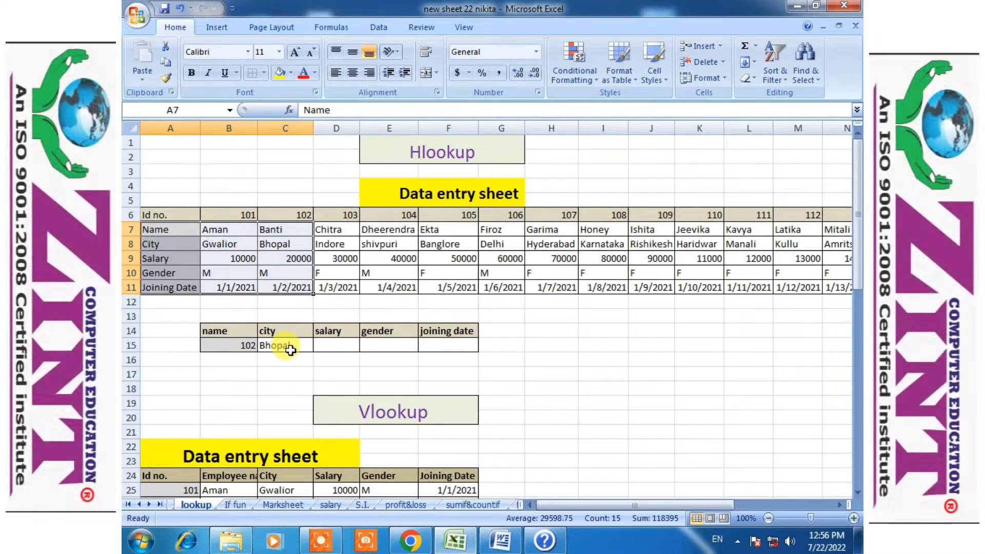
pyautogui.click(290, 349)
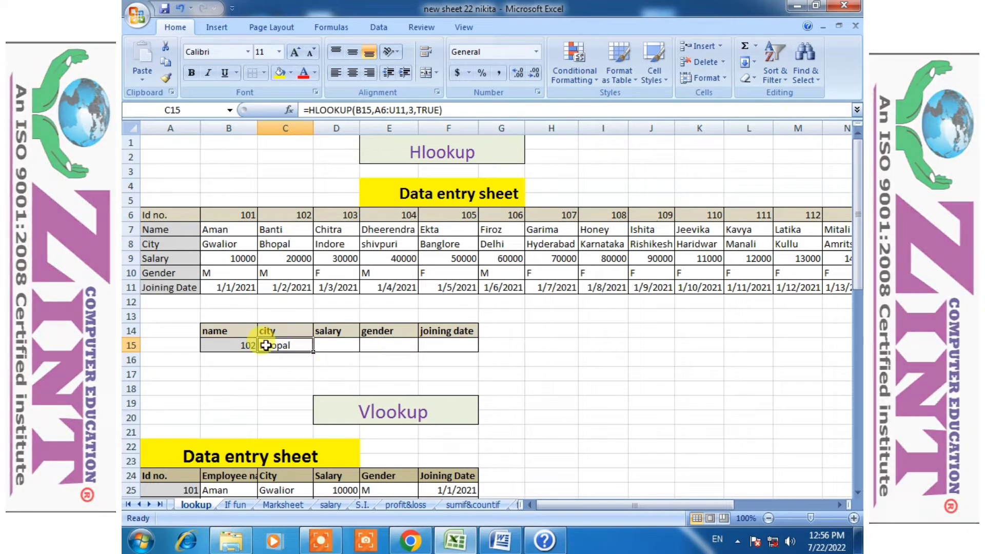
# - Change the table array of the city formula in C15 to A7:U11 so it starts at the Name row
pyautogui.doubleClick(279, 341)
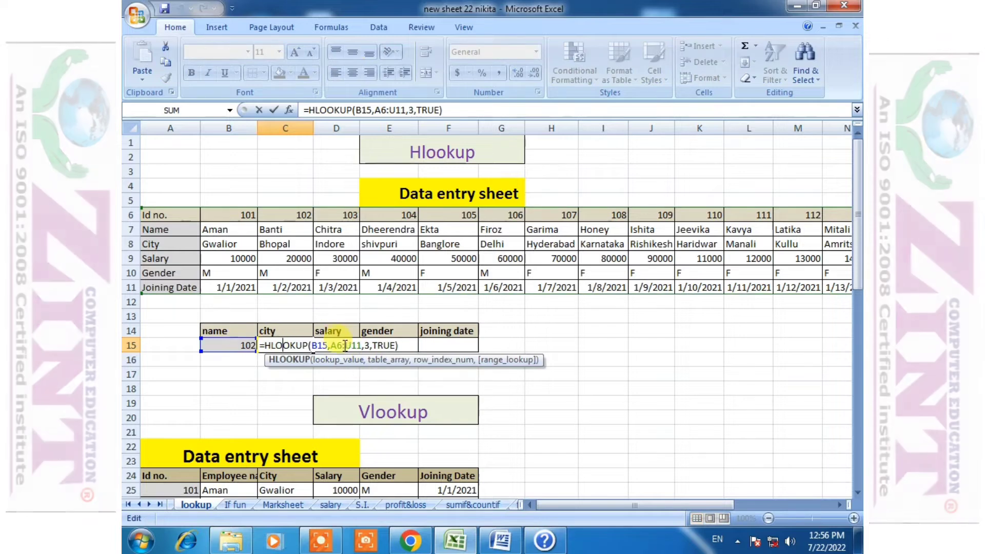
pyautogui.click(362, 345)
pyautogui.press('BackSpace')
pyautogui.press('BackSpace')
pyautogui.press('BackSpace')
pyautogui.press('BackSpace')
pyautogui.press('BackSpace')
pyautogui.press('BackSpace')
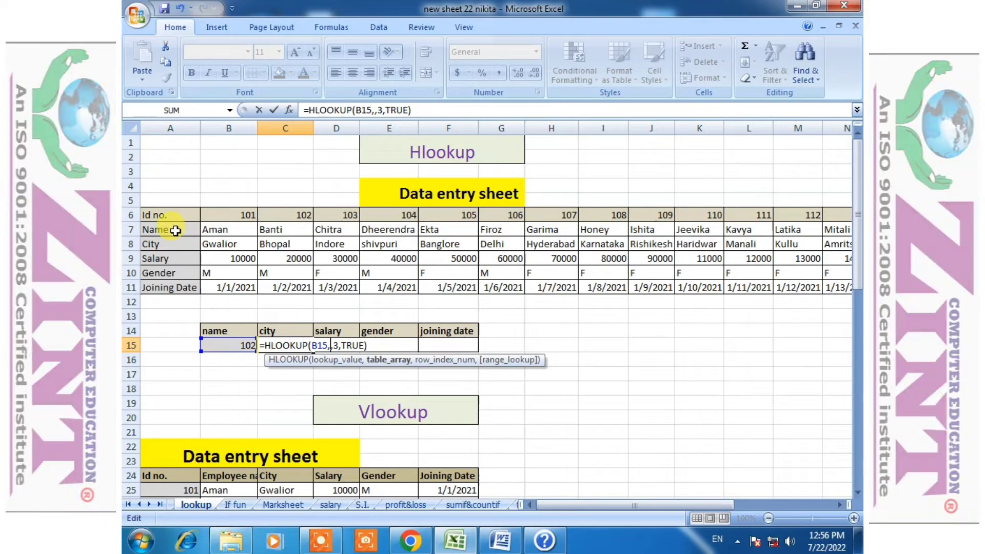
pyautogui.moveTo(175, 230); pyautogui.dragTo(753, 286)
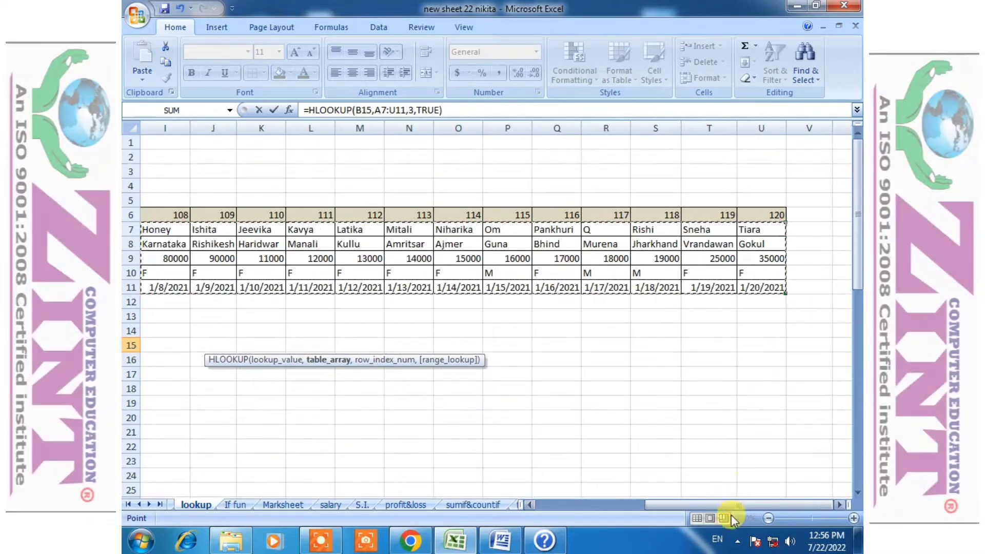
pyautogui.moveTo(741, 505); pyautogui.dragTo(636, 504)
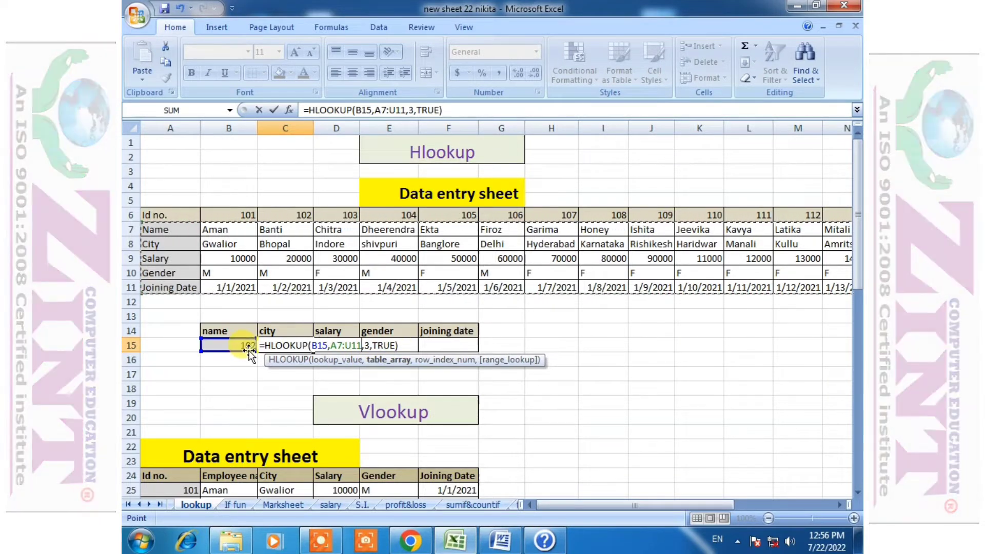
pyautogui.press('Return')
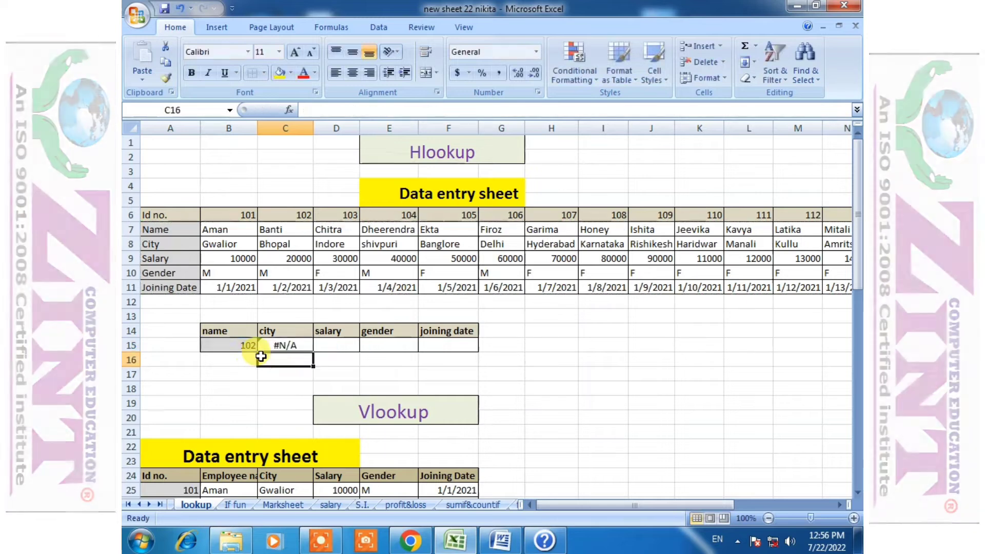
# - Replace the value in B15 with the name of the employee with Id no. 105 and check the city cell
pyautogui.click(240, 345)
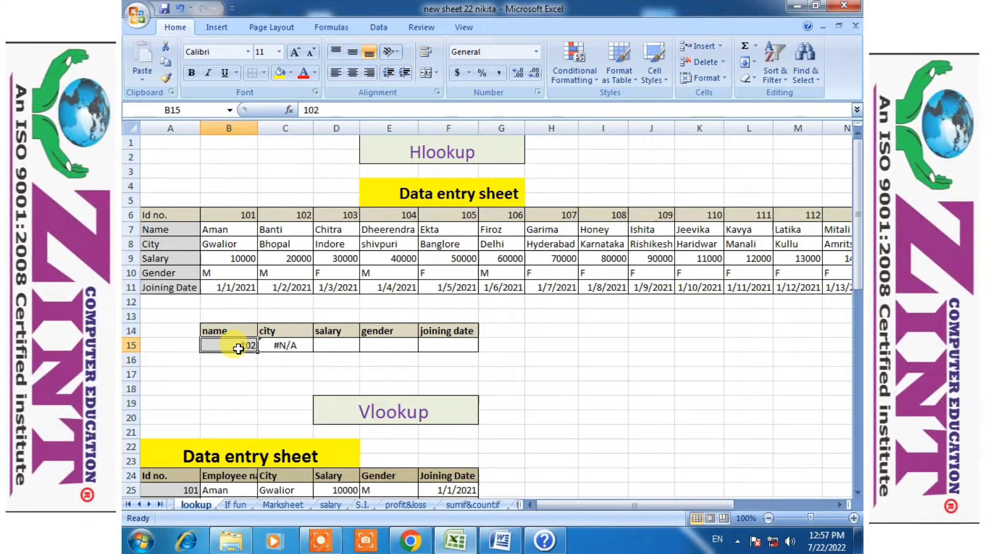
pyautogui.press('BackSpace')
pyautogui.write('e')
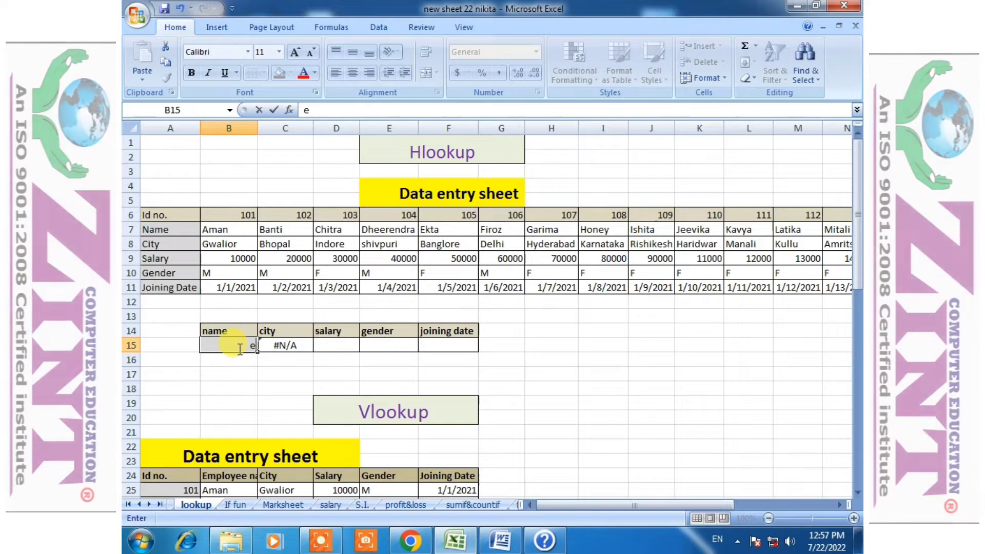
pyautogui.write('kta')
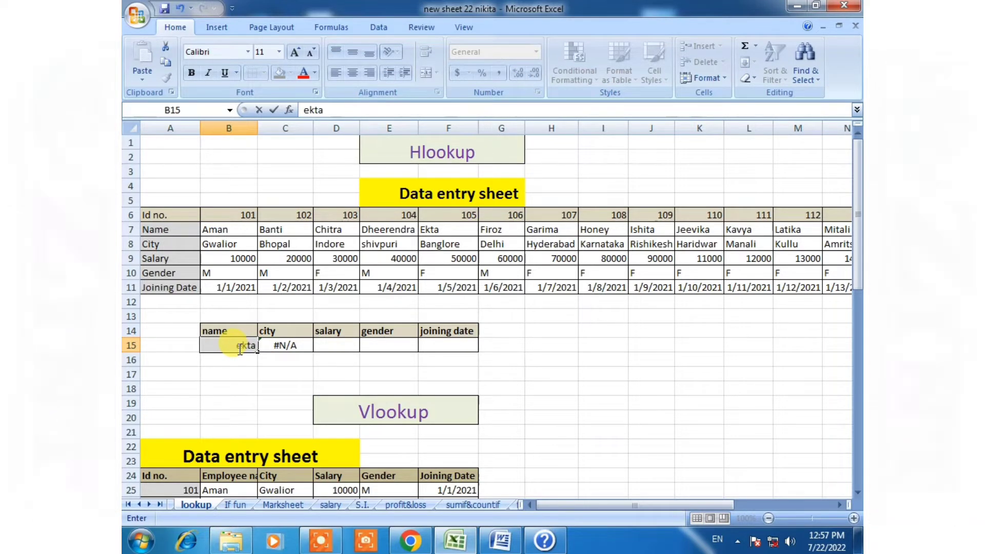
pyautogui.press('Return')
pyautogui.click(296, 343)
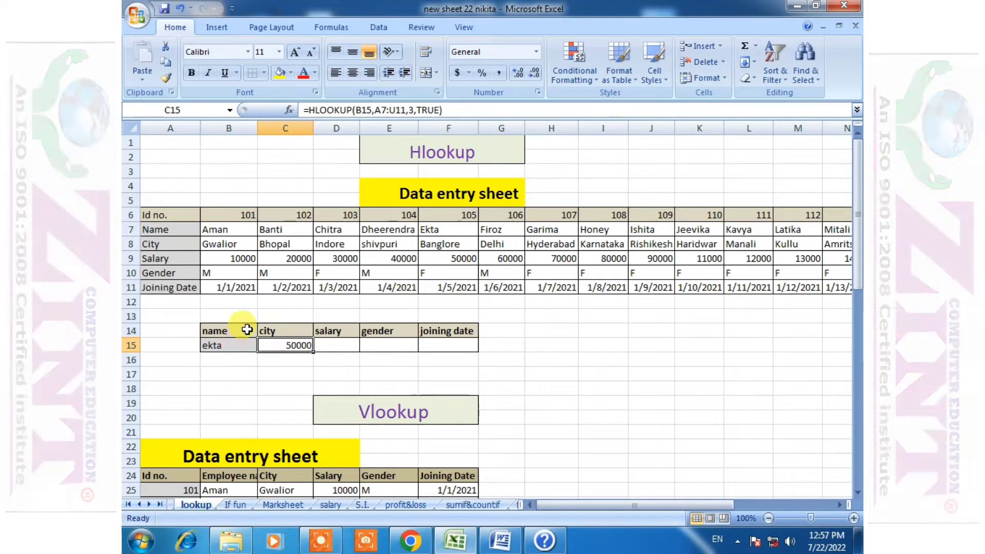
# - Set the row index of the HLOOKUP formula in C15 to 2 and check the returned city
pyautogui.click(407, 110)
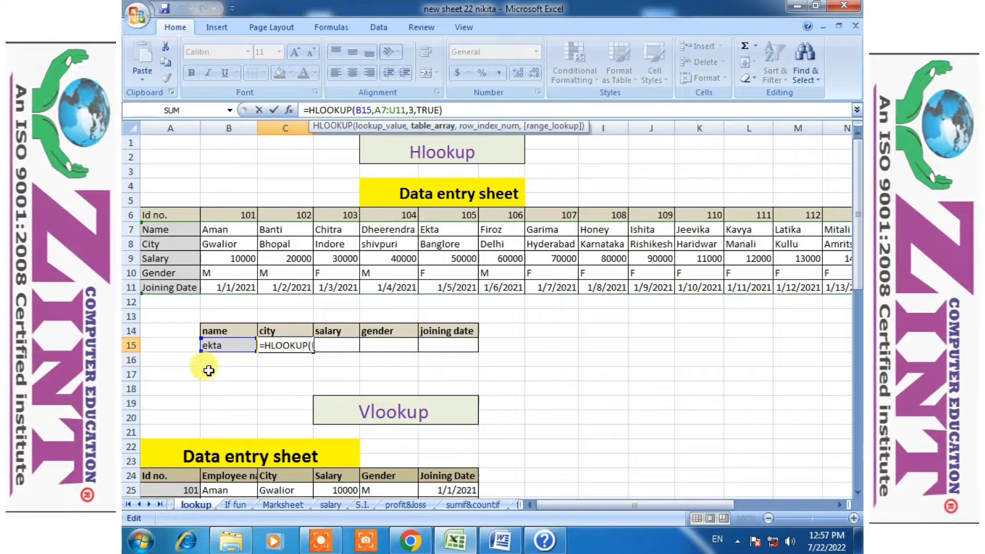
pyautogui.click(412, 110)
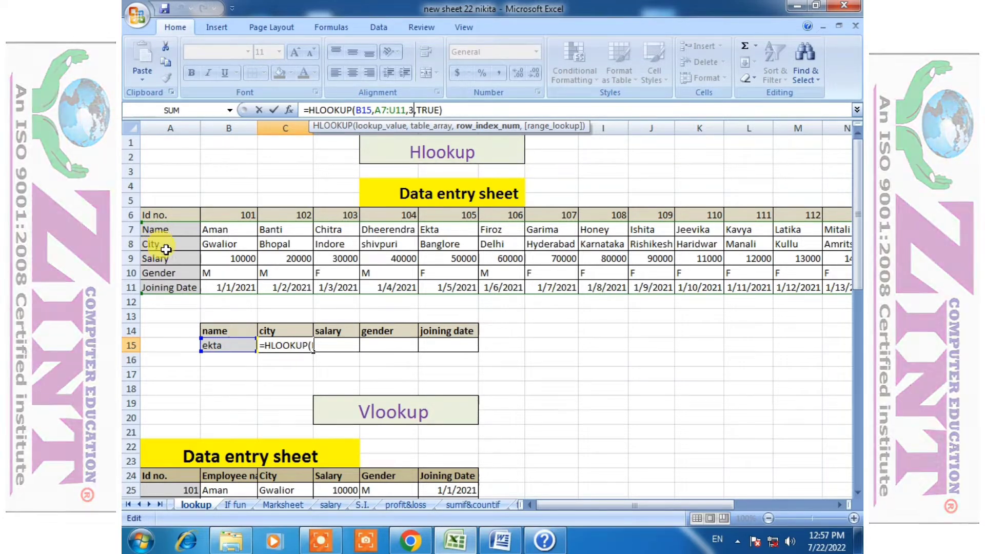
pyautogui.press('BackSpace')
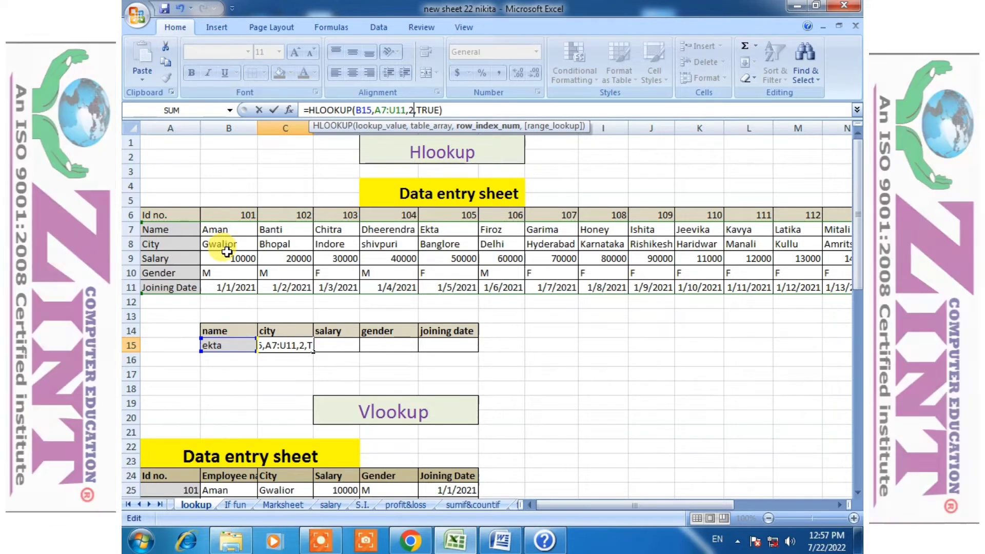
pyautogui.press('Return')
pyautogui.click(239, 344)
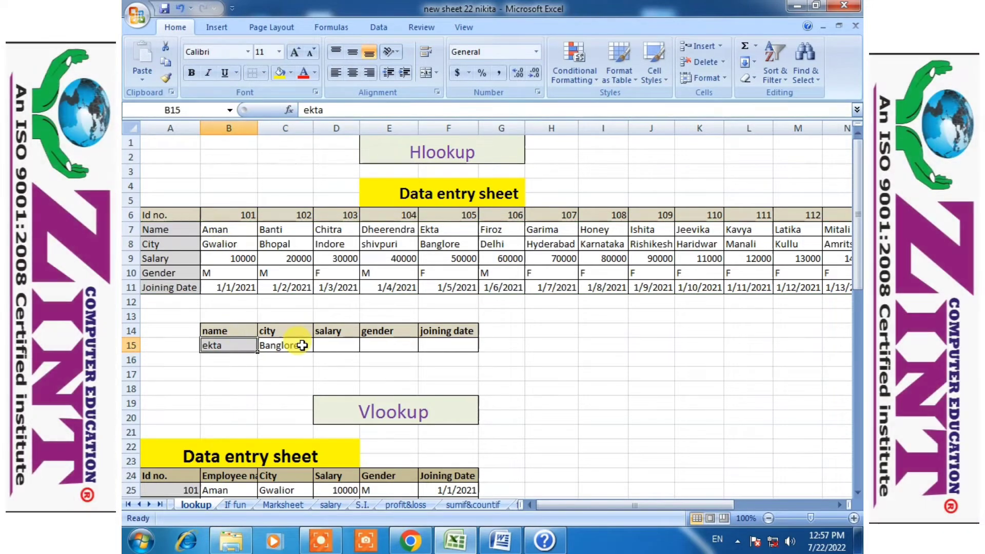
pyautogui.click(302, 347)
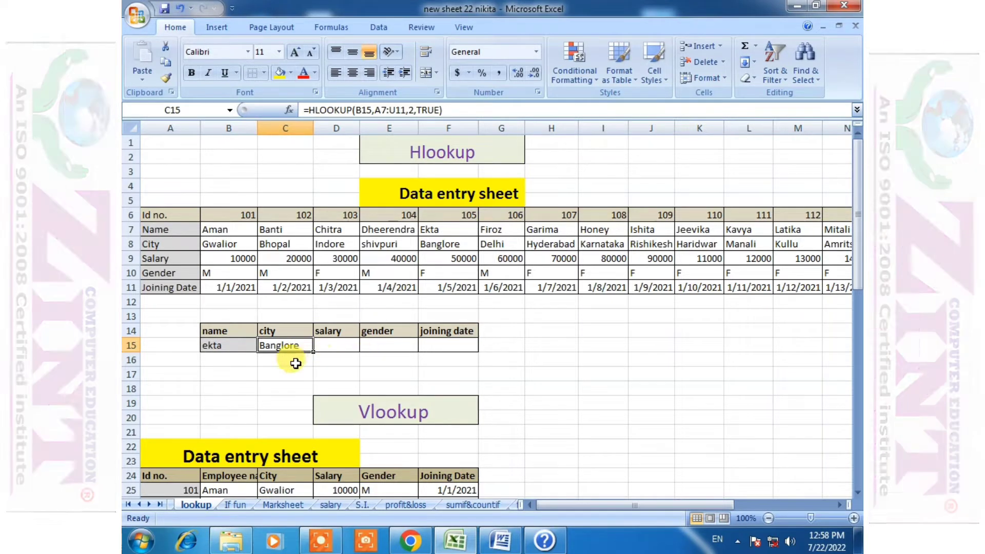
# - Examine the row labels from Name to Joining Date to locate the Salary row relative to the Name row, and check the lookup name
pyautogui.click(328, 351)
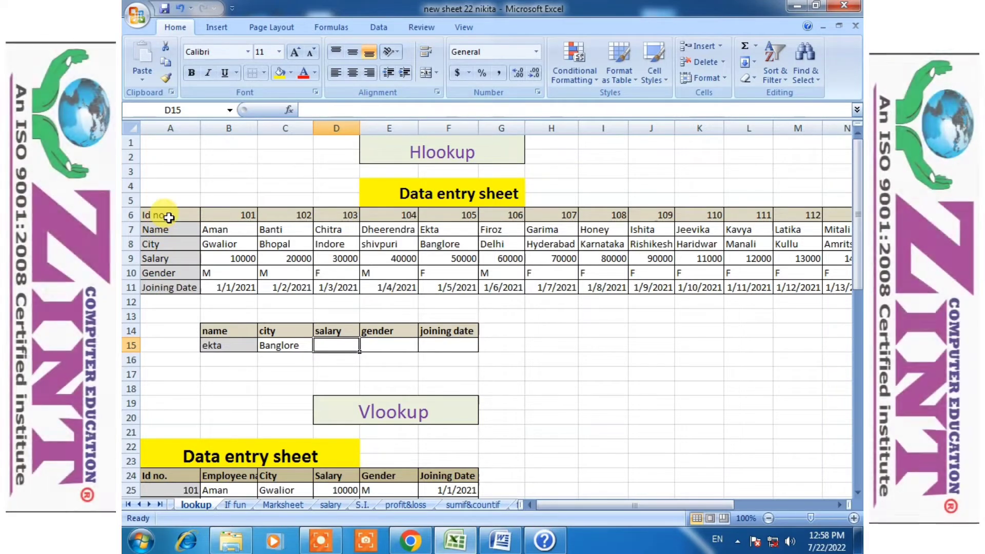
pyautogui.moveTo(167, 214); pyautogui.dragTo(287, 273)
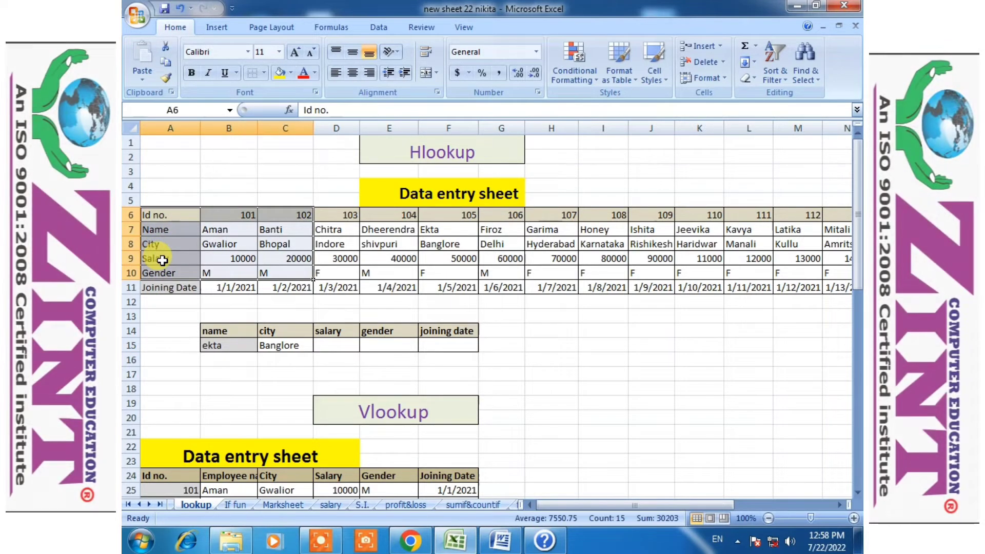
pyautogui.click(162, 260)
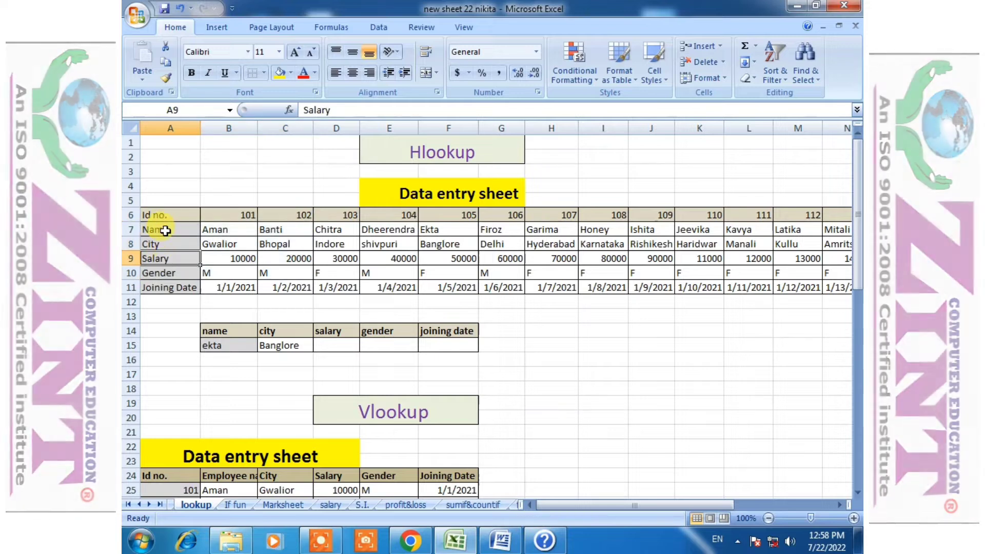
pyautogui.moveTo(165, 231); pyautogui.dragTo(173, 285)
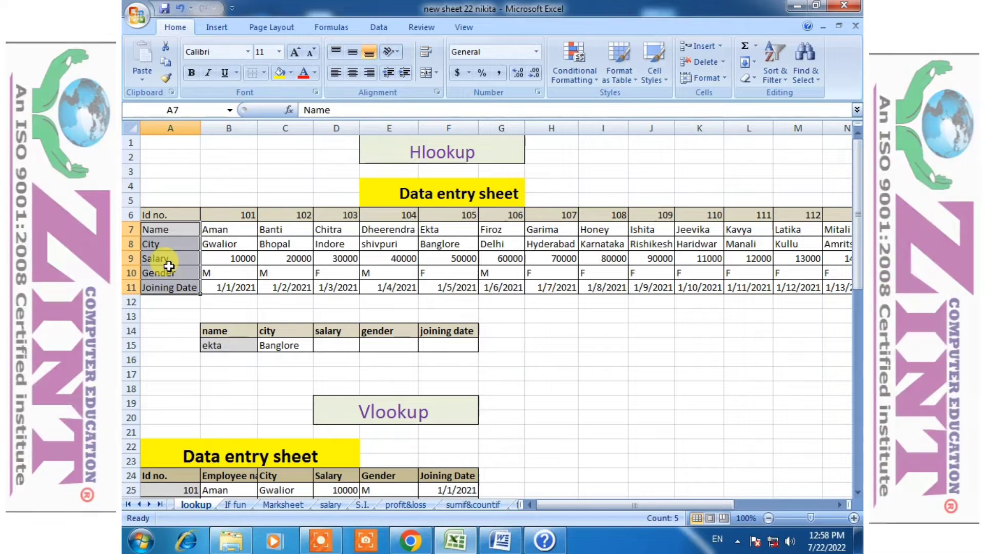
pyautogui.click(169, 261)
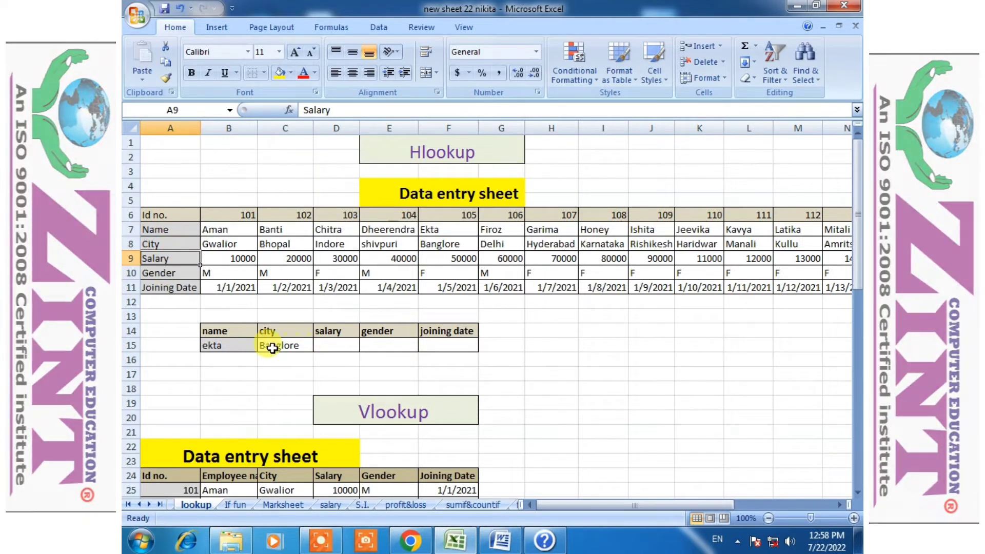
pyautogui.click(221, 345)
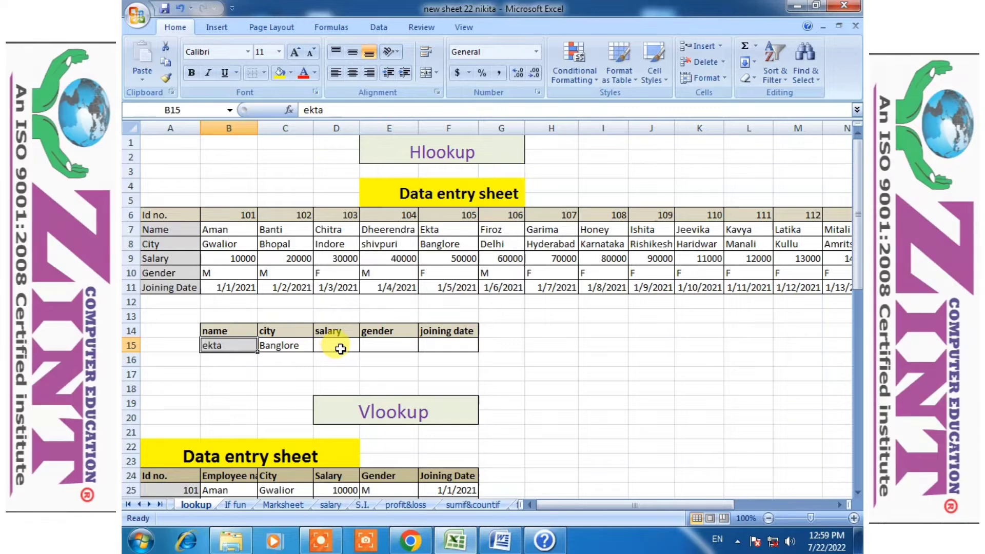
# - Enter the salary formula =HLOOKUP(B15,A7:U11,3,TRUE) in D15
pyautogui.click(338, 343)
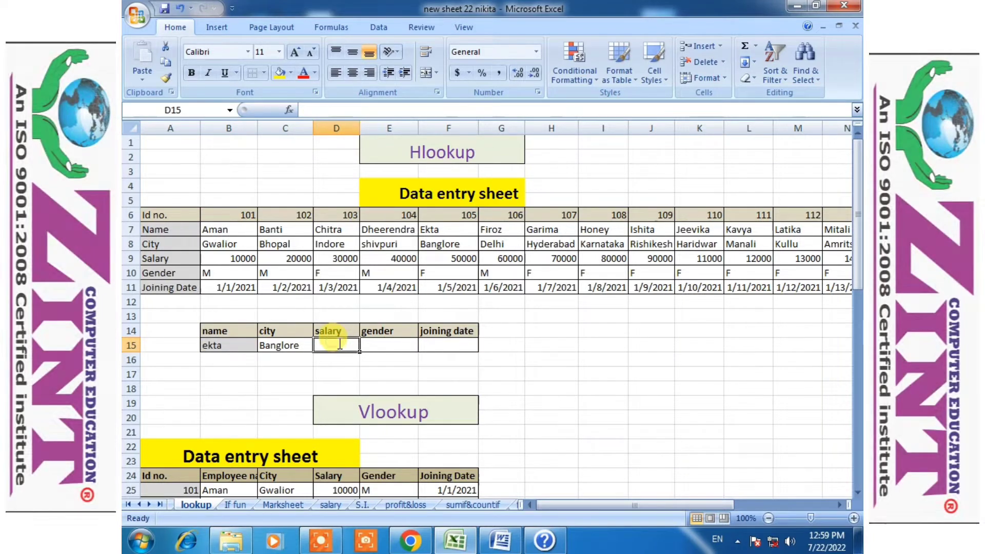
pyautogui.write('=')
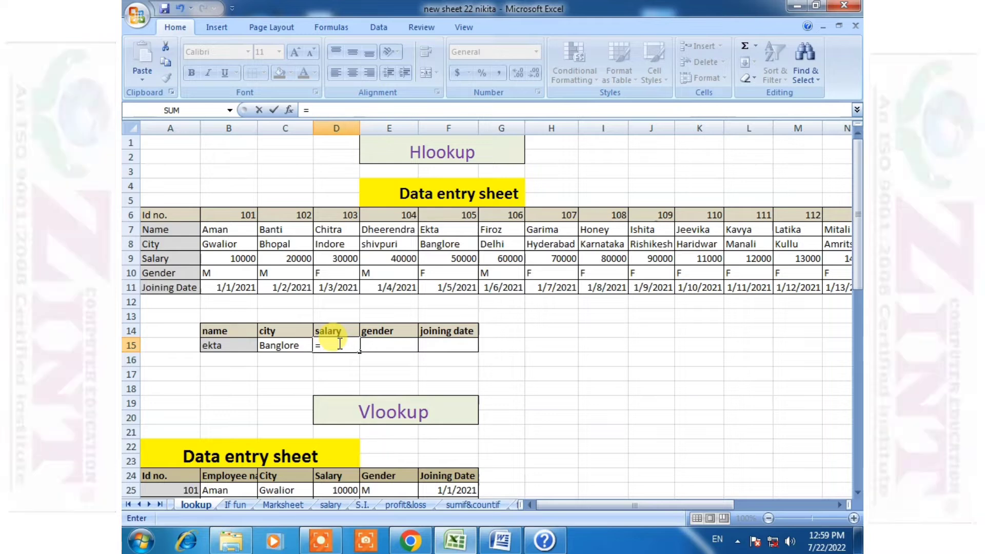
pyautogui.write('hlookup(')
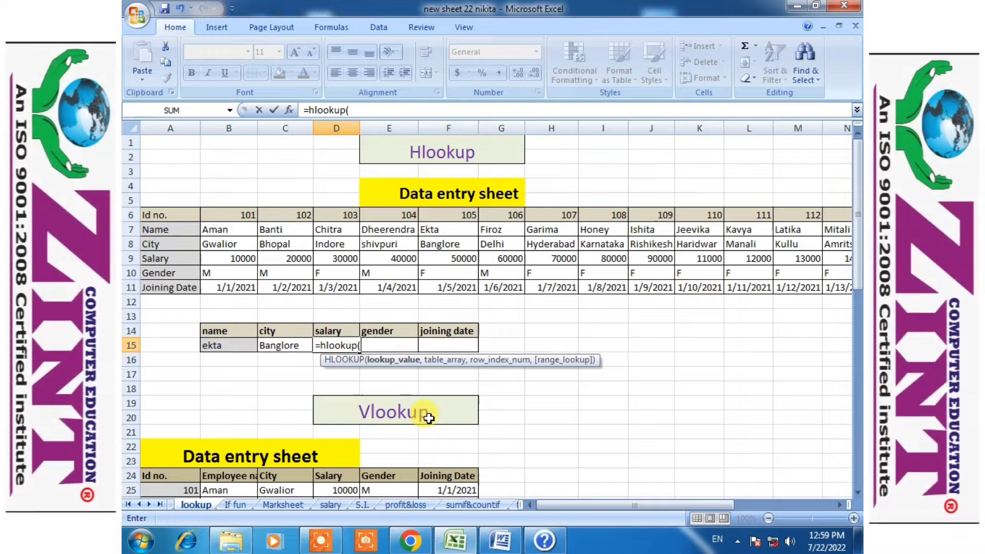
pyautogui.click(221, 345)
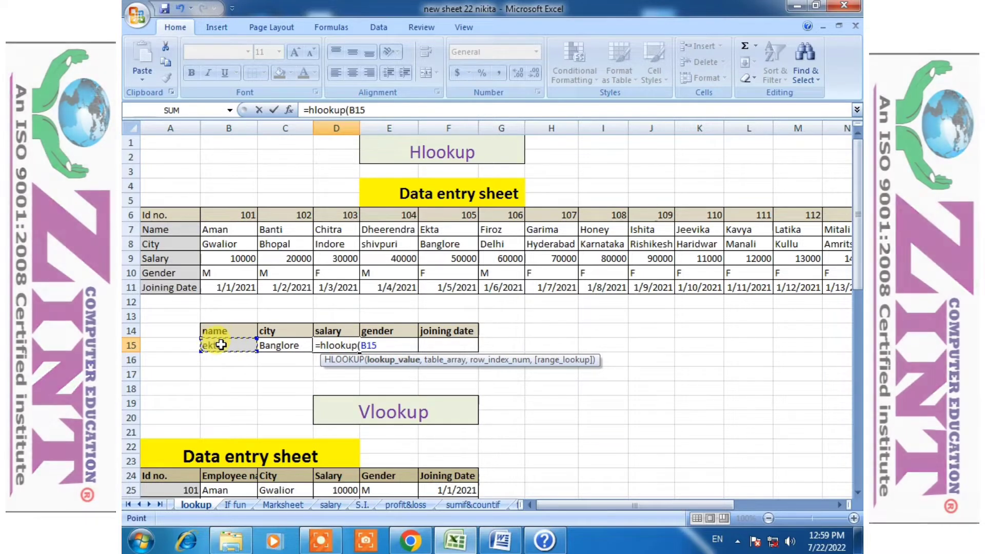
pyautogui.write(',')
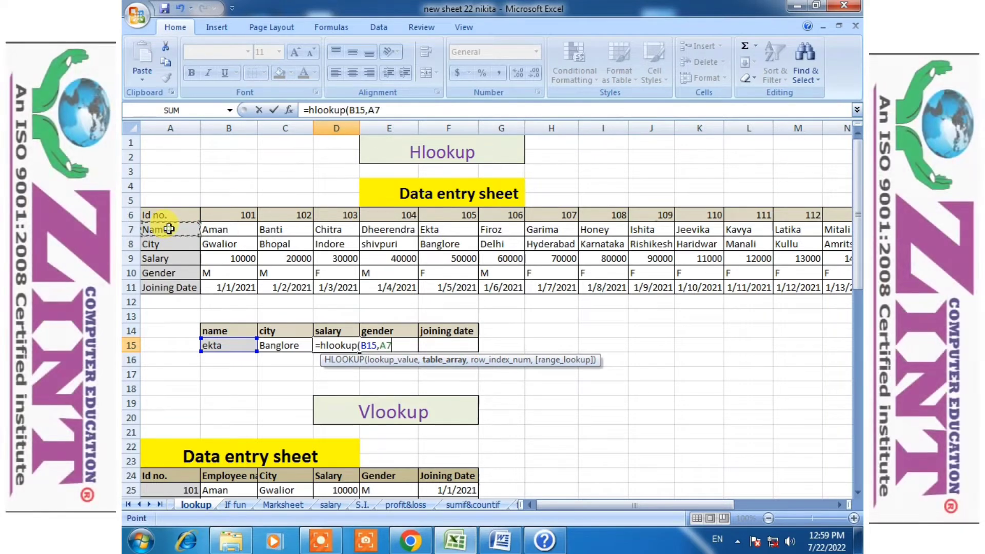
pyautogui.moveTo(168, 228); pyautogui.dragTo(808, 304)
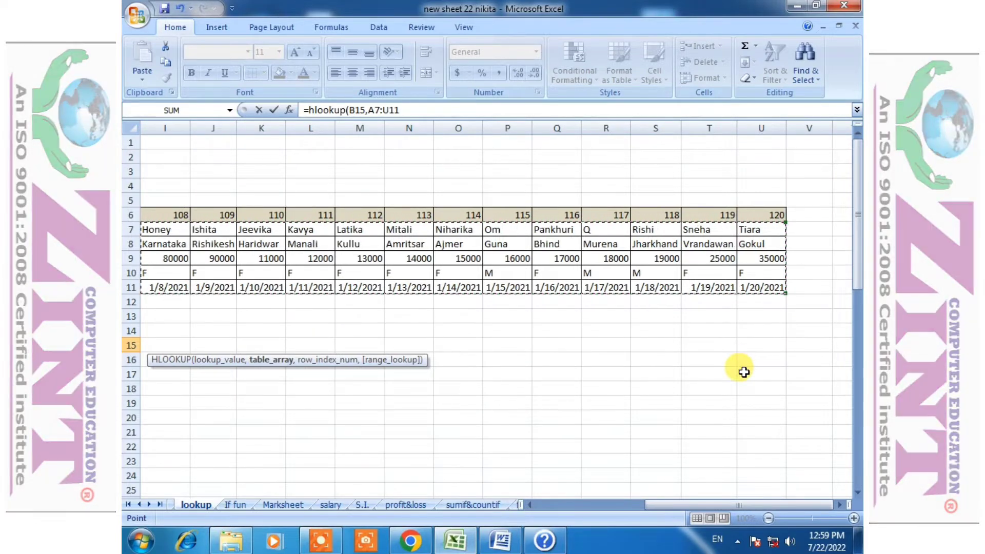
pyautogui.click(553, 504)
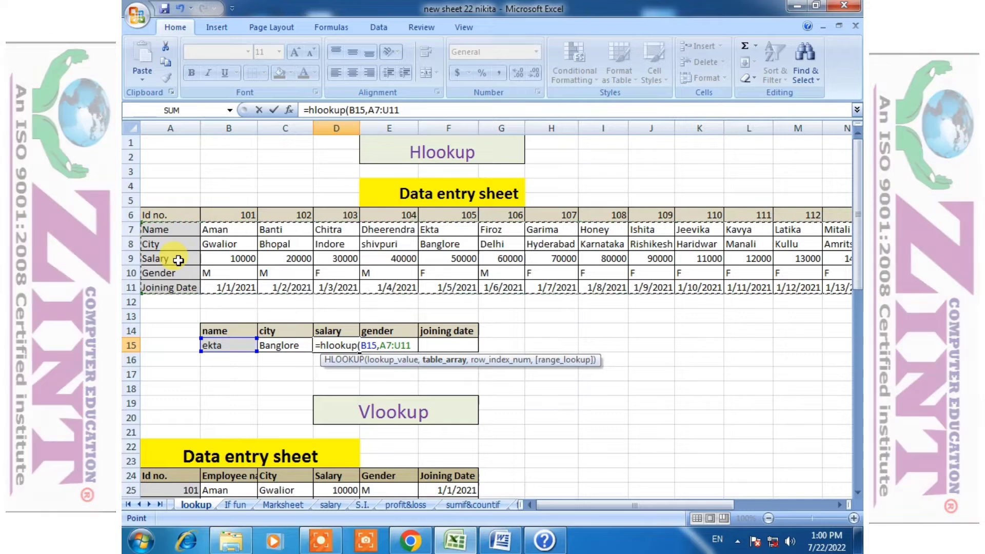
pyautogui.write(',')
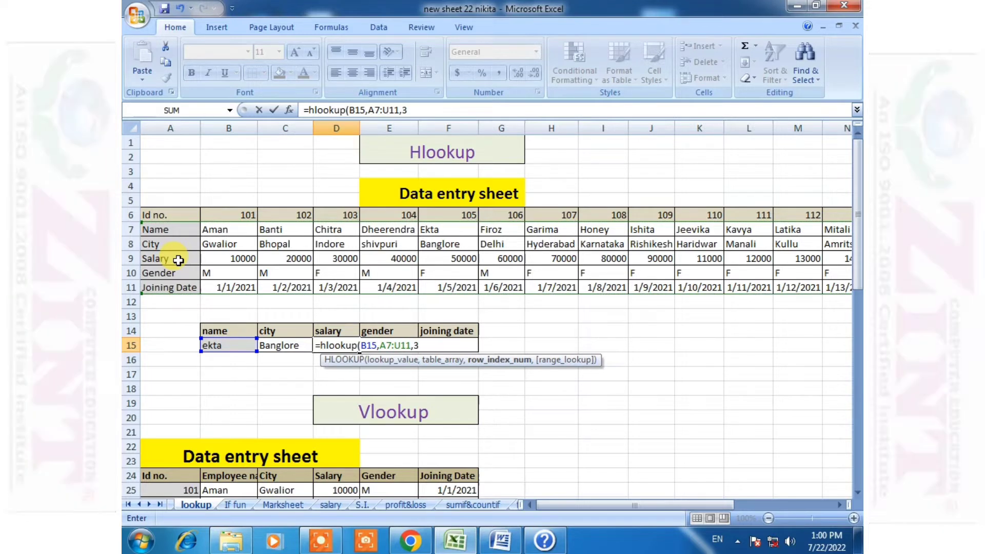
pyautogui.write('3,')
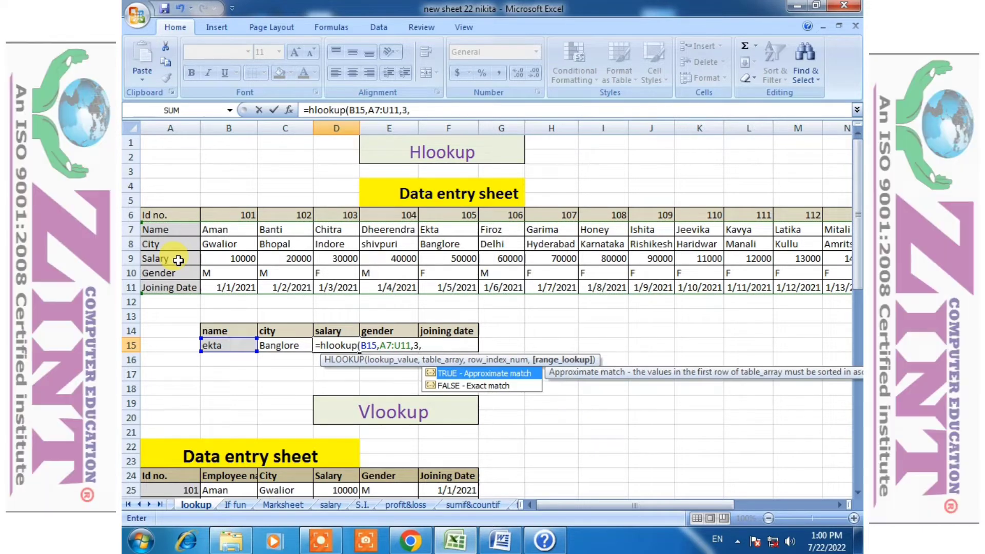
pyautogui.write('true')
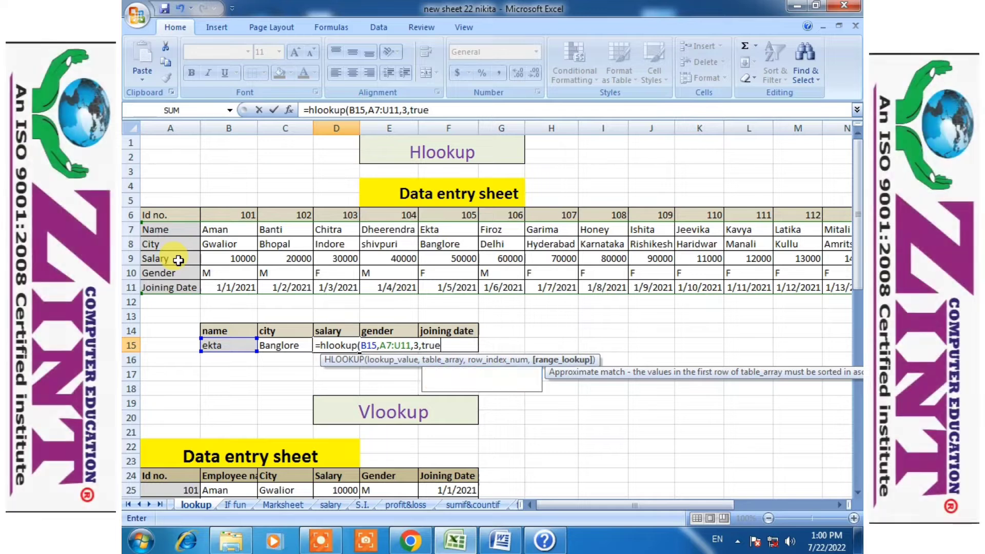
pyautogui.write(')')
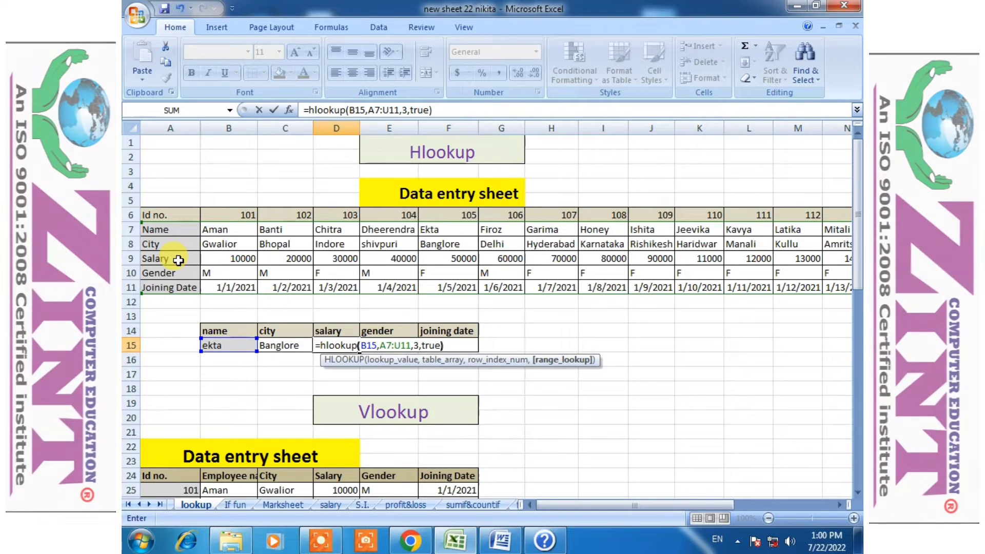
pyautogui.press('Return')
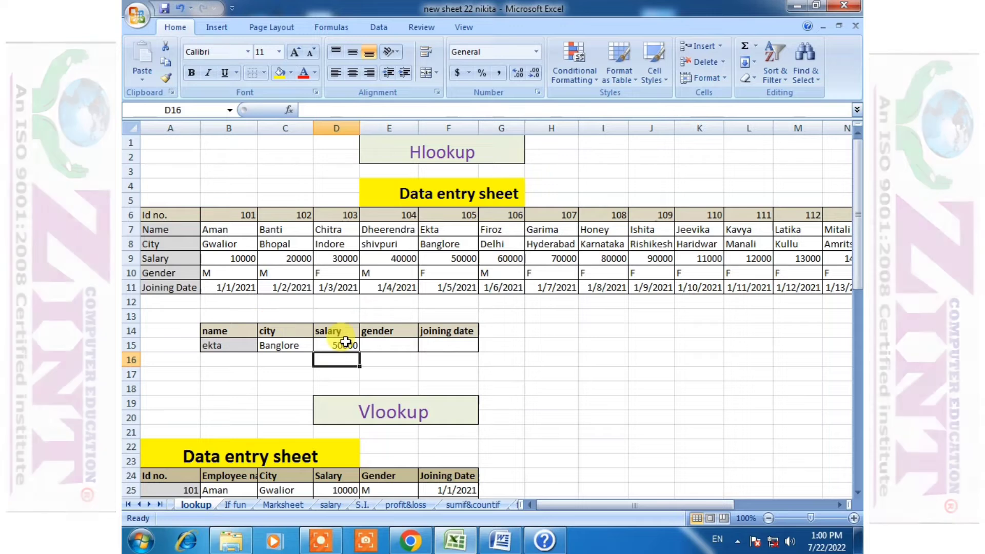
# - Start a VLOOKUP formula in gender cell E15 with lookup value B15 and table array A7:U11
pyautogui.click(386, 347)
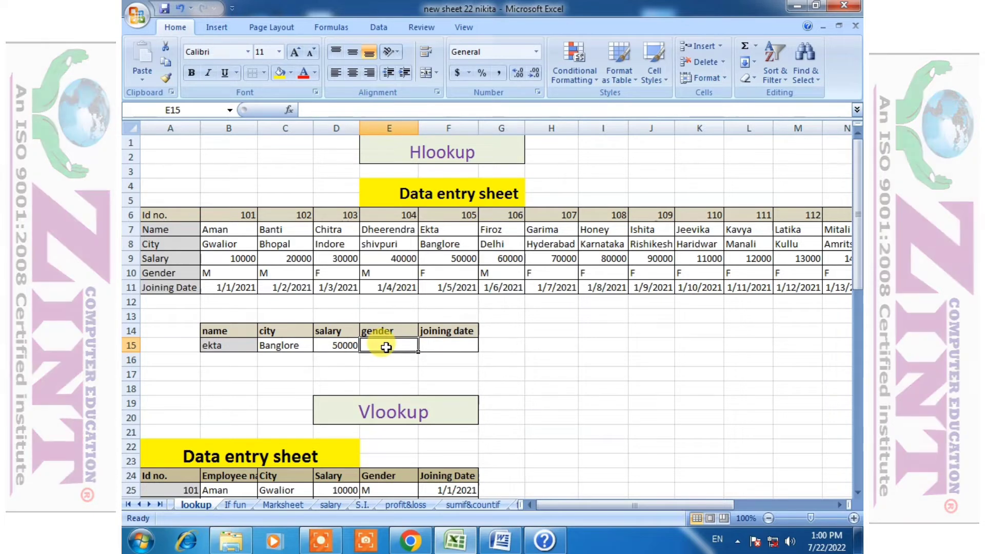
pyautogui.write('=')
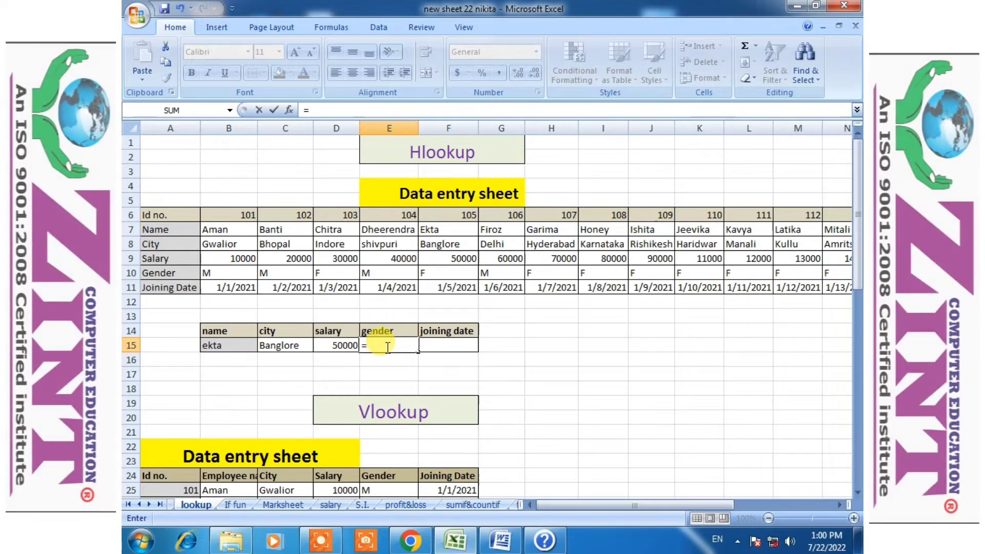
pyautogui.write('vlok')
pyautogui.press('BackSpace')
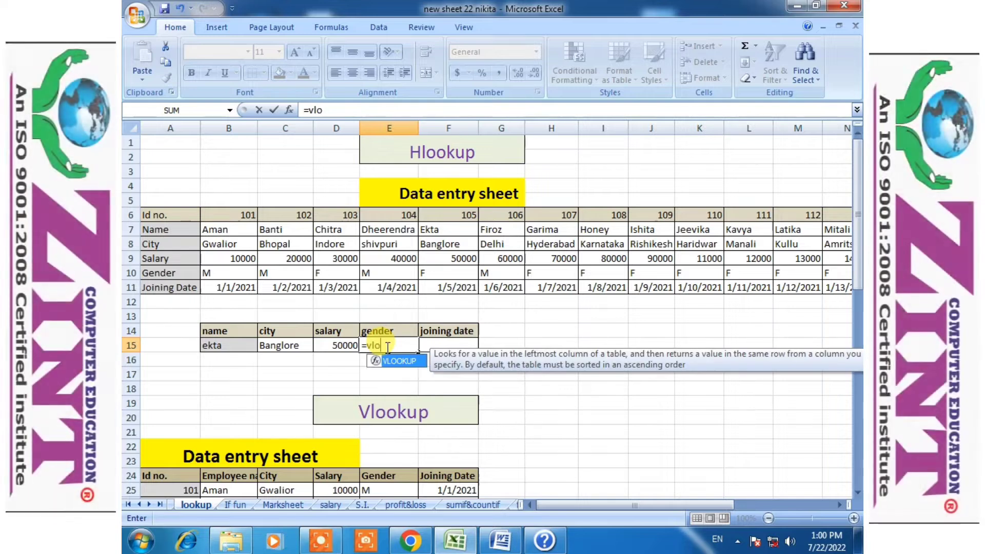
pyautogui.write('okup(')
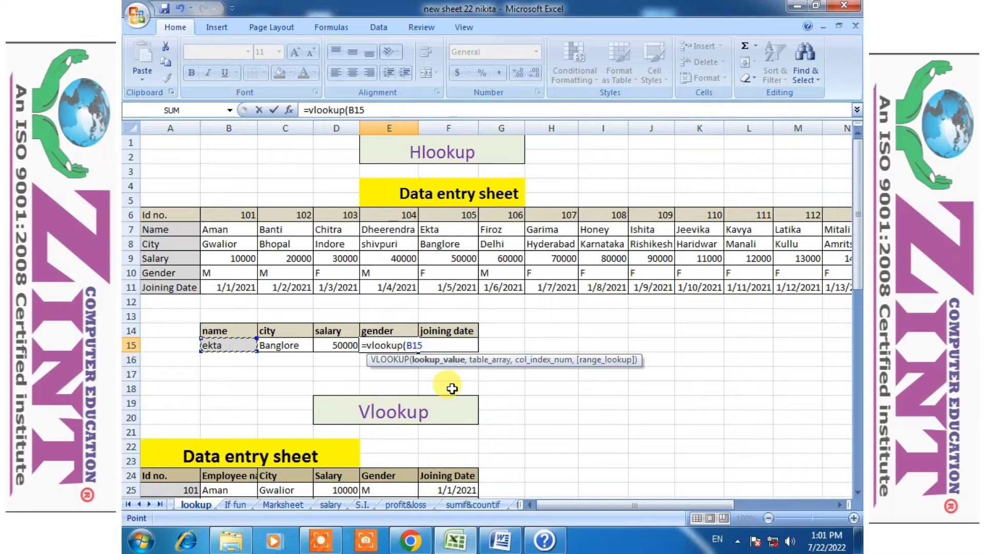
pyautogui.write(',')
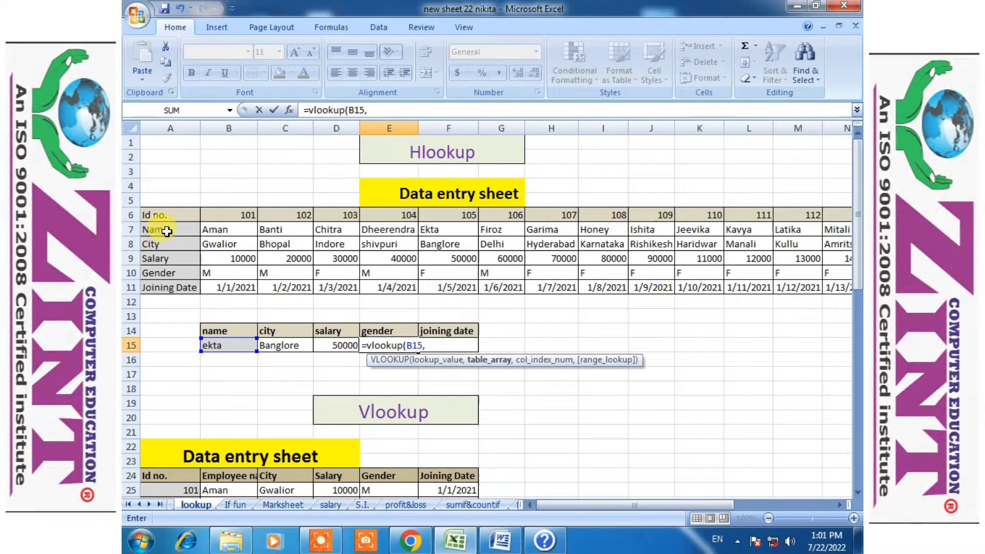
pyautogui.moveTo(166, 231); pyautogui.dragTo(759, 288)
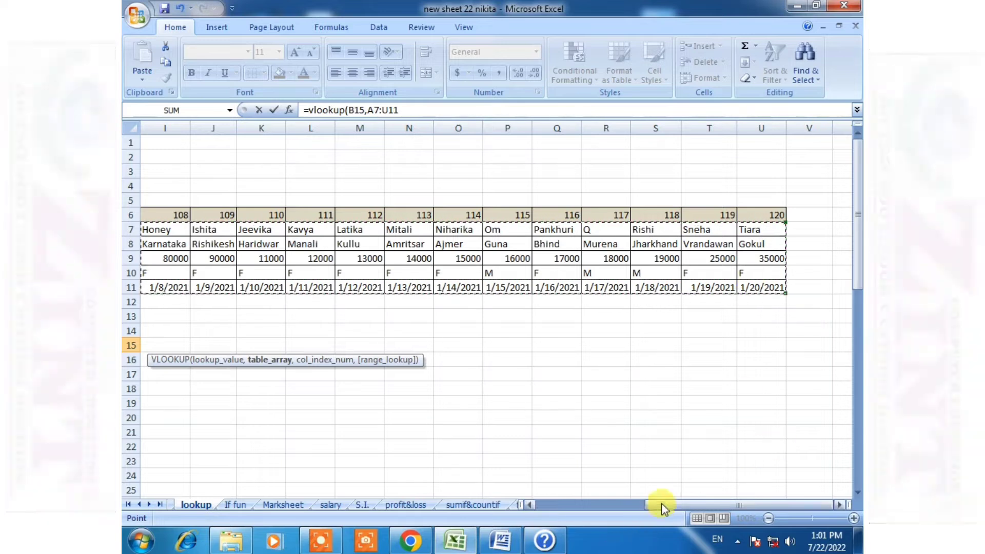
pyautogui.write(',')
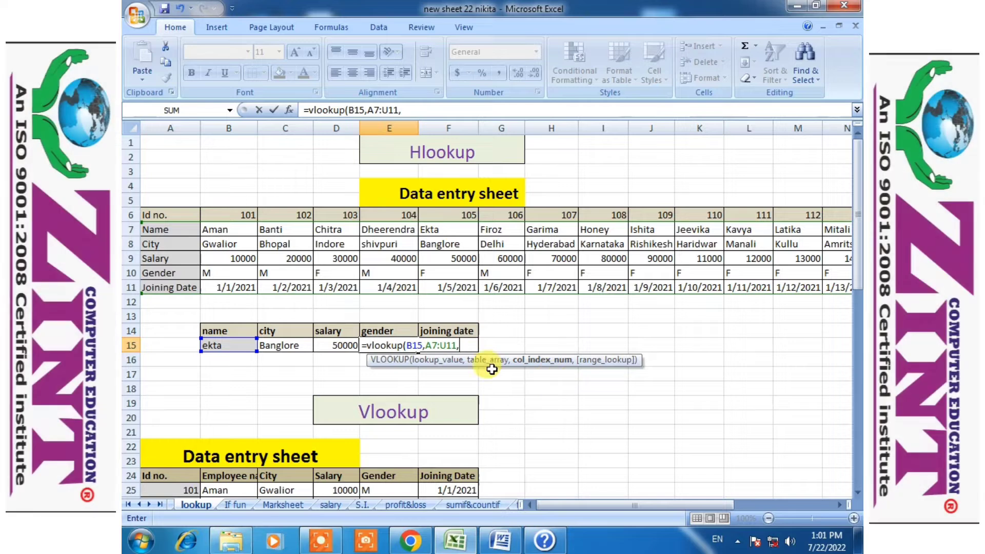
# - Change the function in the E15 formula to HLOOKUP and complete it with row index 4 and TRUE
pyautogui.click(371, 345)
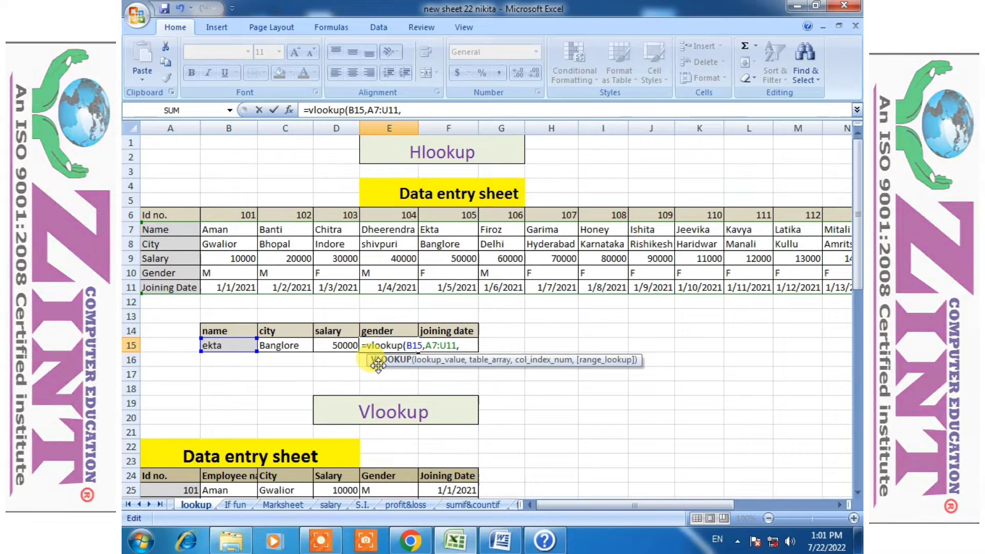
pyautogui.press('BackSpace')
pyautogui.write('h')
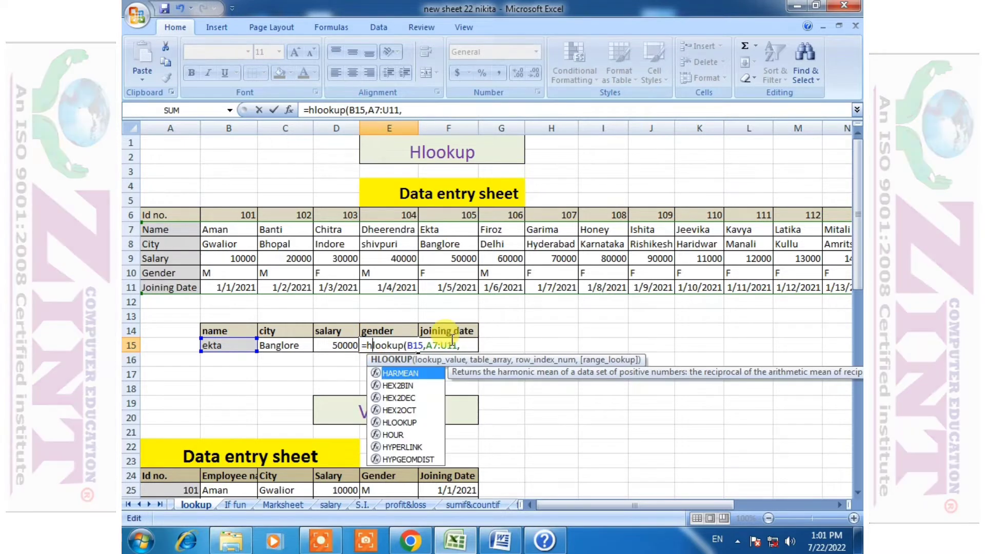
pyautogui.click(462, 345)
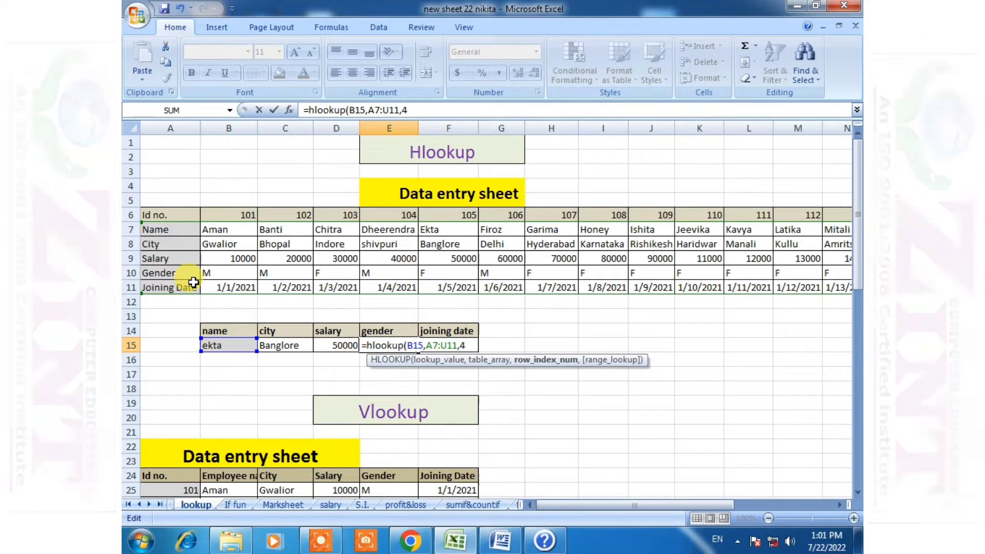
pyautogui.write(',tu')
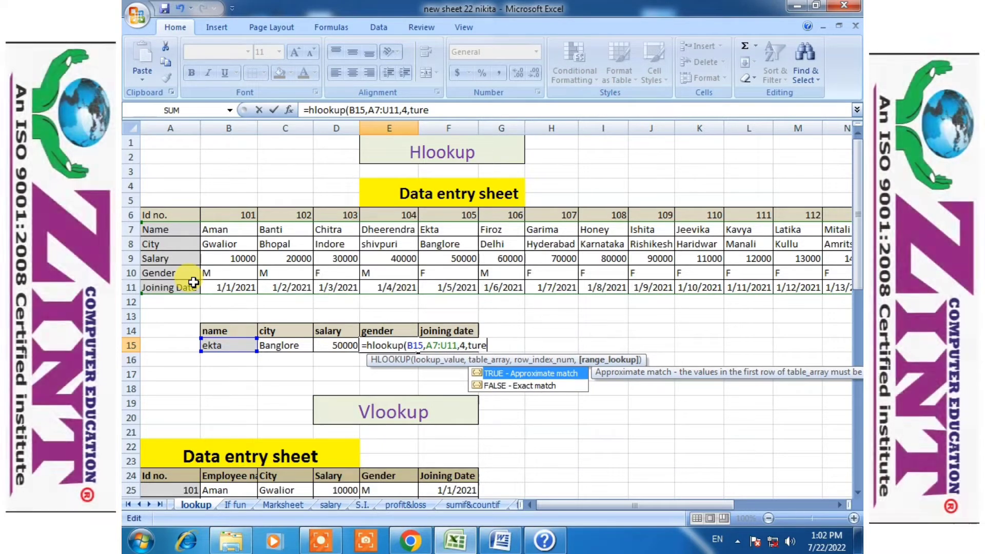
pyautogui.press('BackSpace')
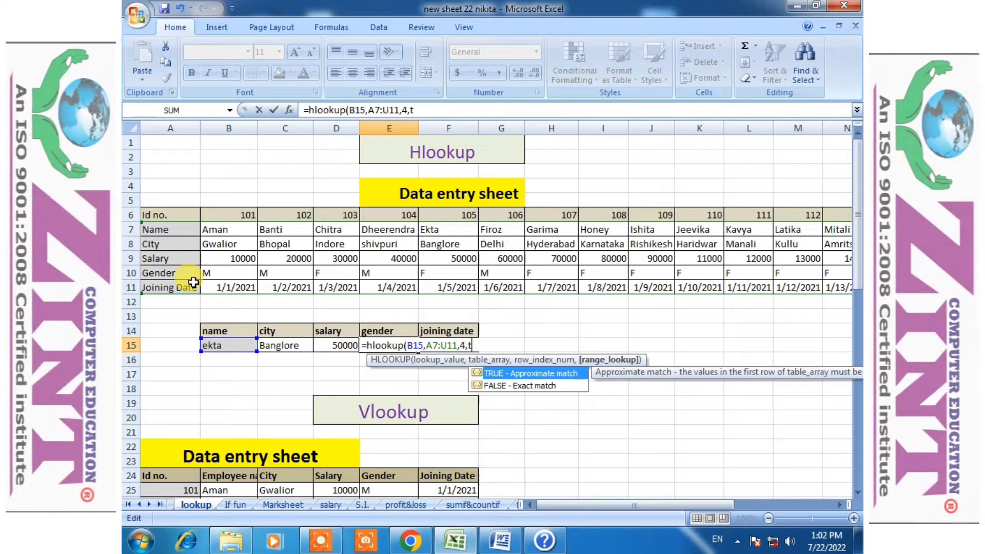
pyautogui.write('rue)')
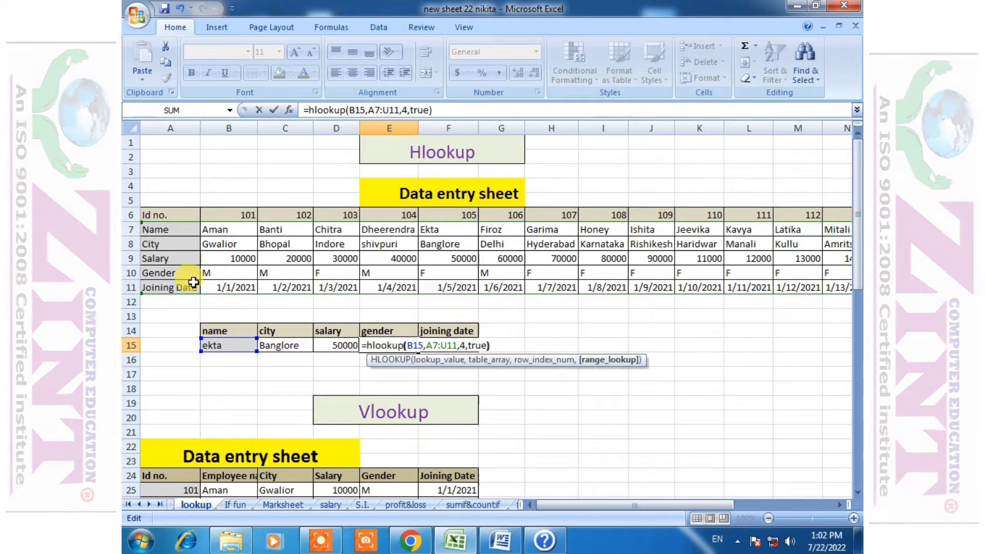
pyautogui.press('Return')
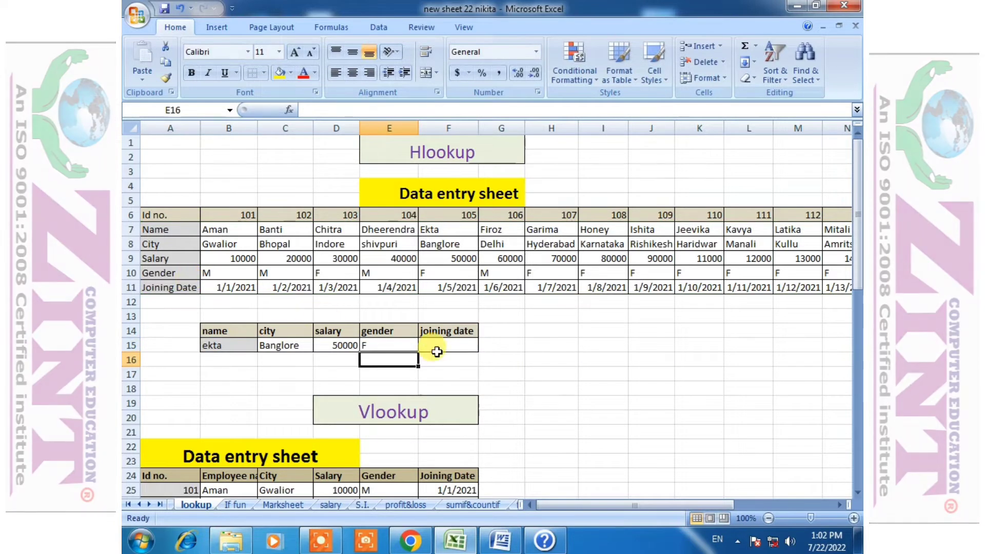
# - Enter the joining date formula =HLOOKUP(B15,A7:U11,5,TRUE) in F15
pyautogui.click(444, 347)
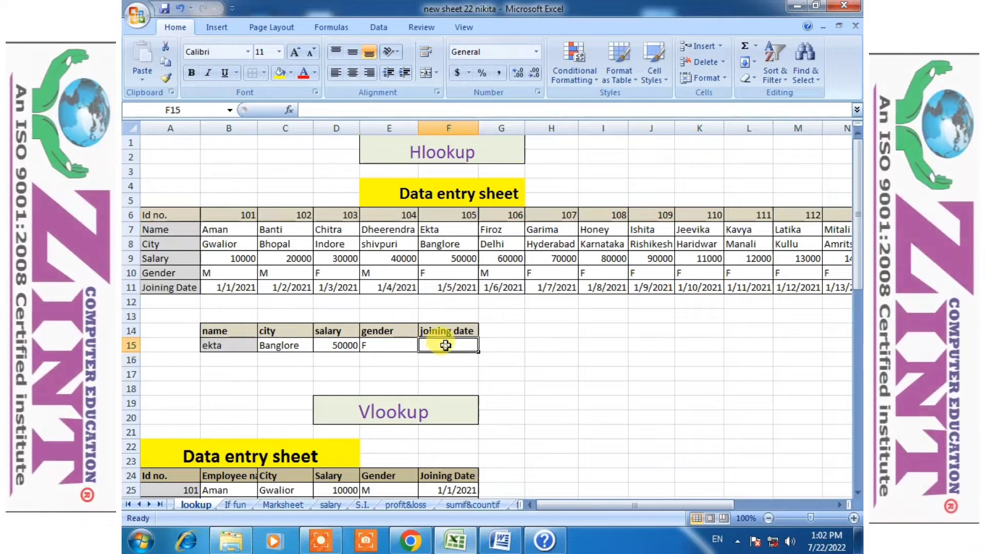
pyautogui.write('=')
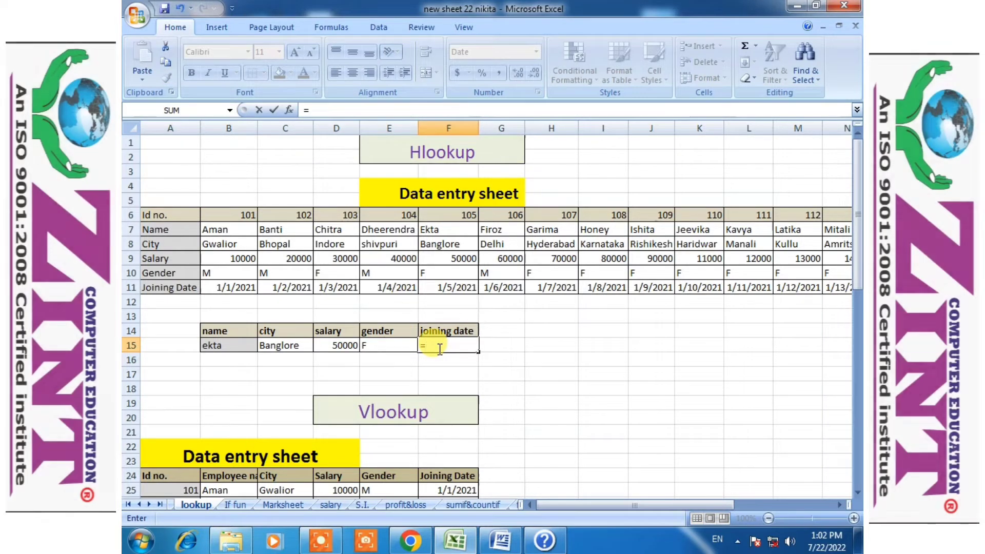
pyautogui.write('hlookup')
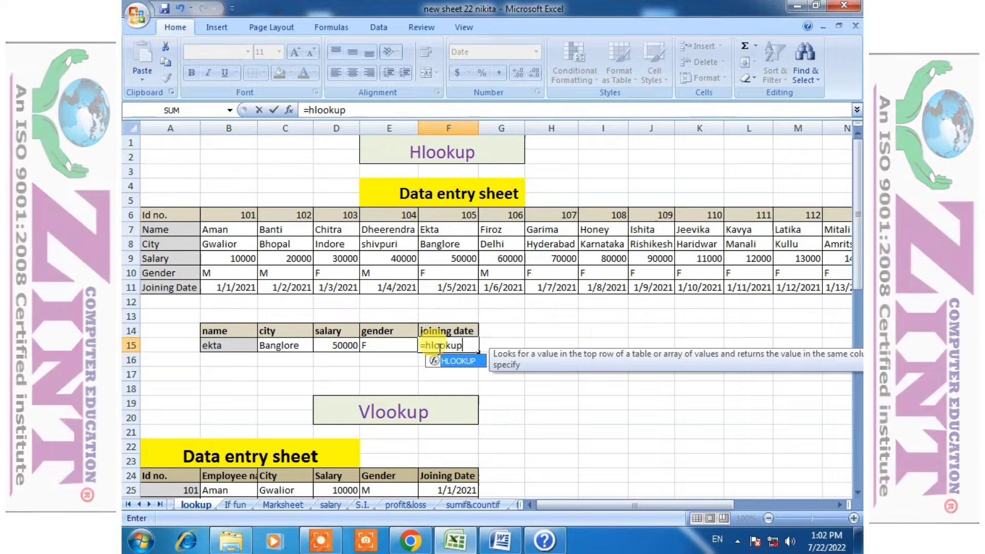
pyautogui.write('(')
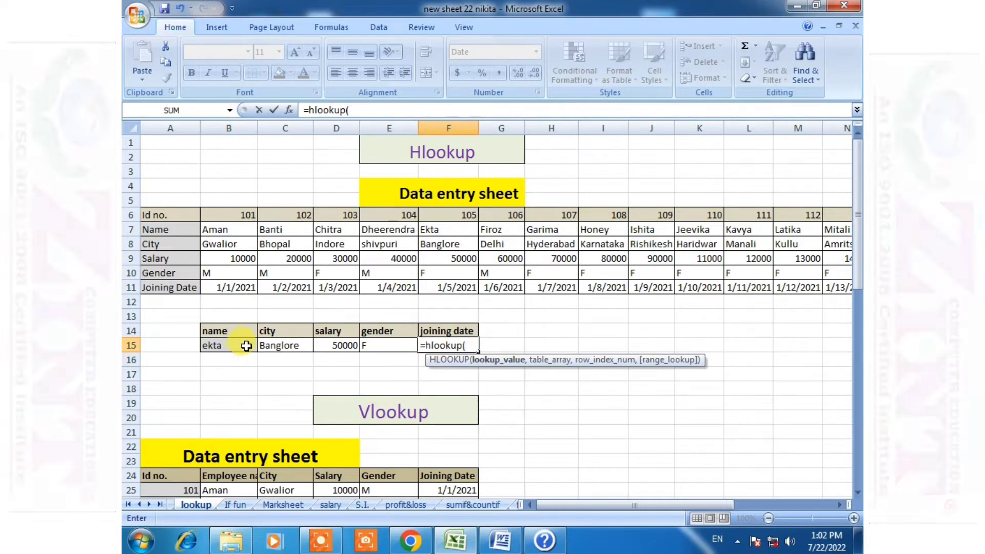
pyautogui.click(247, 346)
pyautogui.write(',')
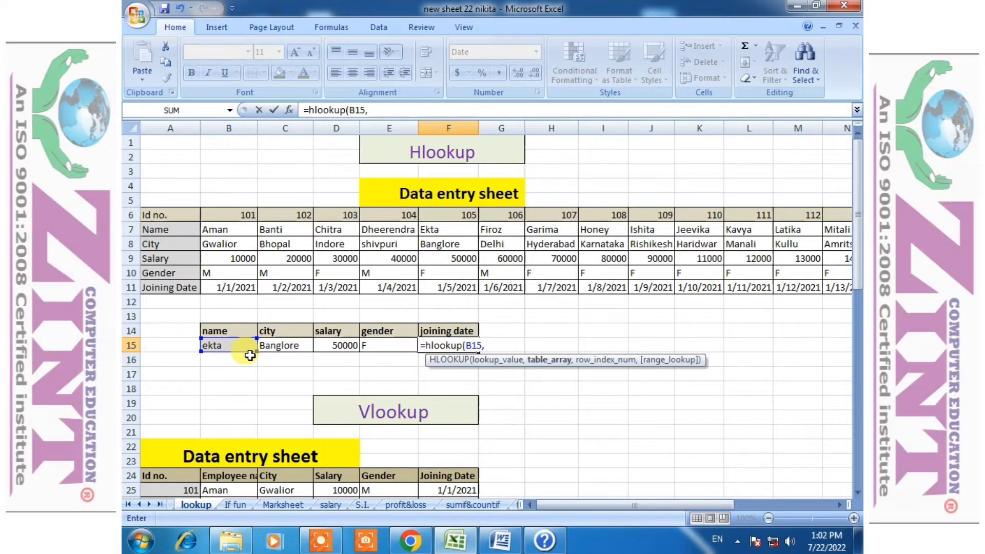
pyautogui.moveTo(164, 229); pyautogui.dragTo(763, 287)
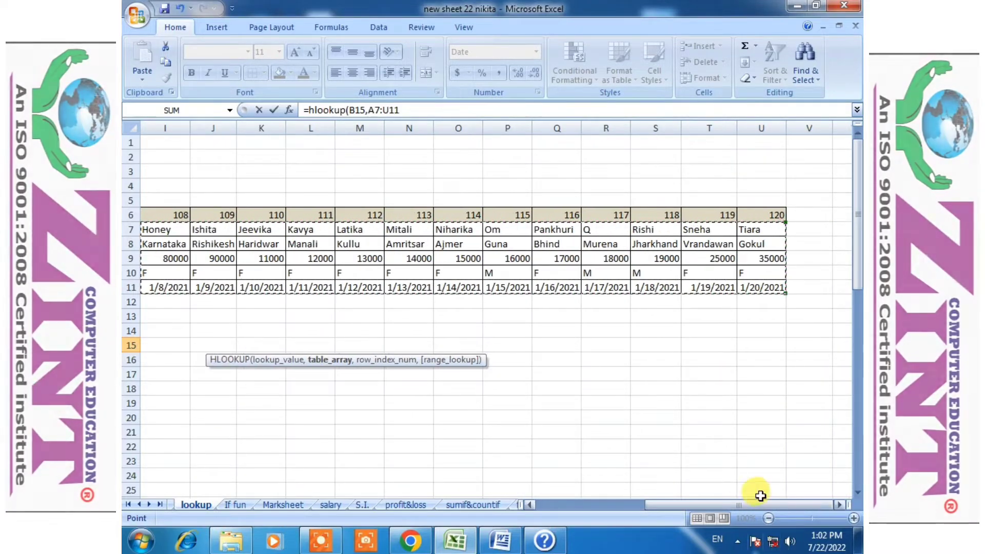
pyautogui.moveTo(756, 505); pyautogui.dragTo(515, 498)
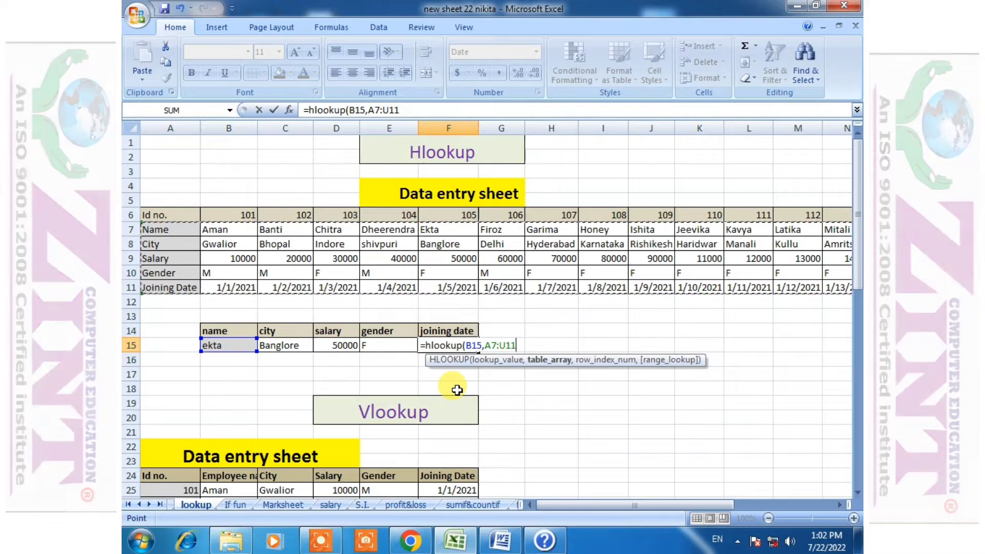
pyautogui.write(',')
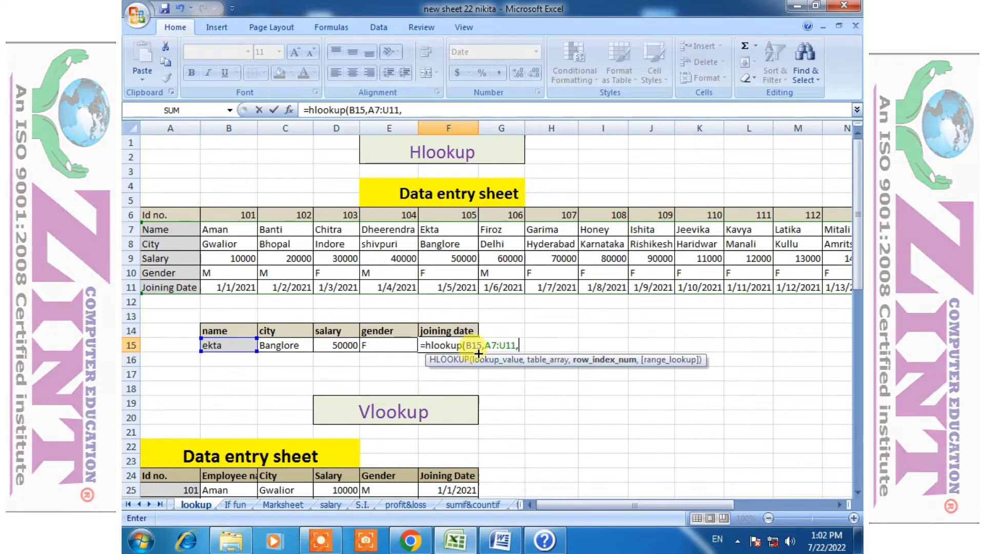
pyautogui.write('5')
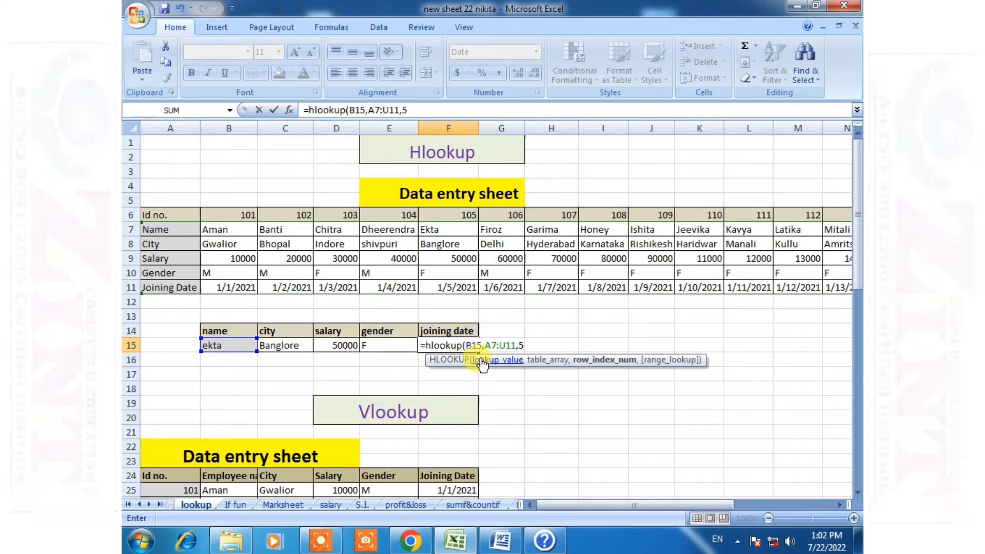
pyautogui.write(',t')
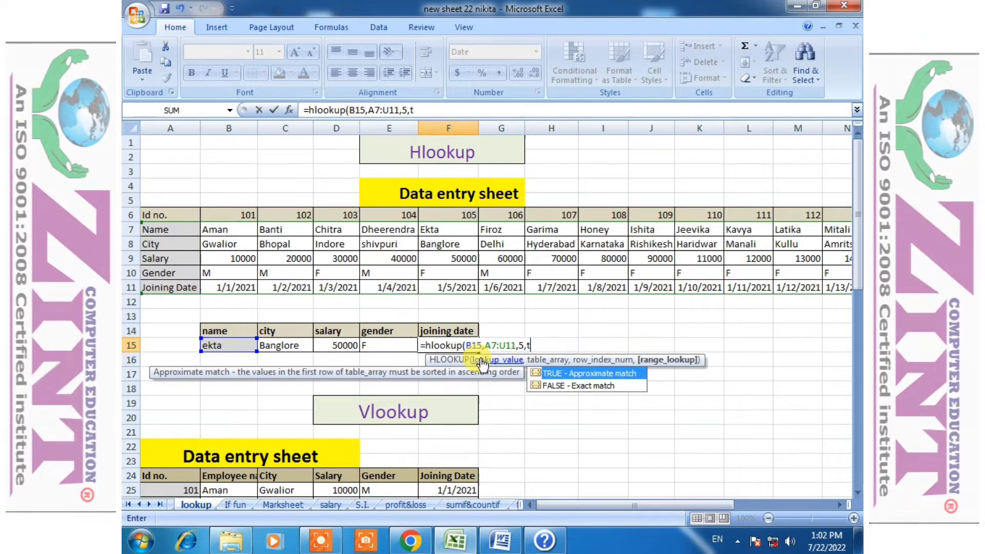
pyautogui.write('rue')
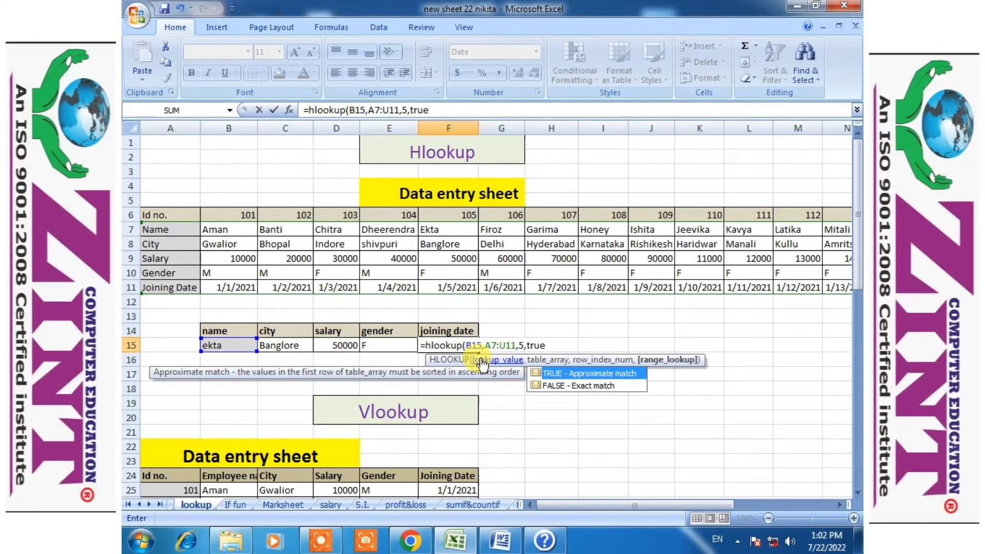
pyautogui.press('Return')
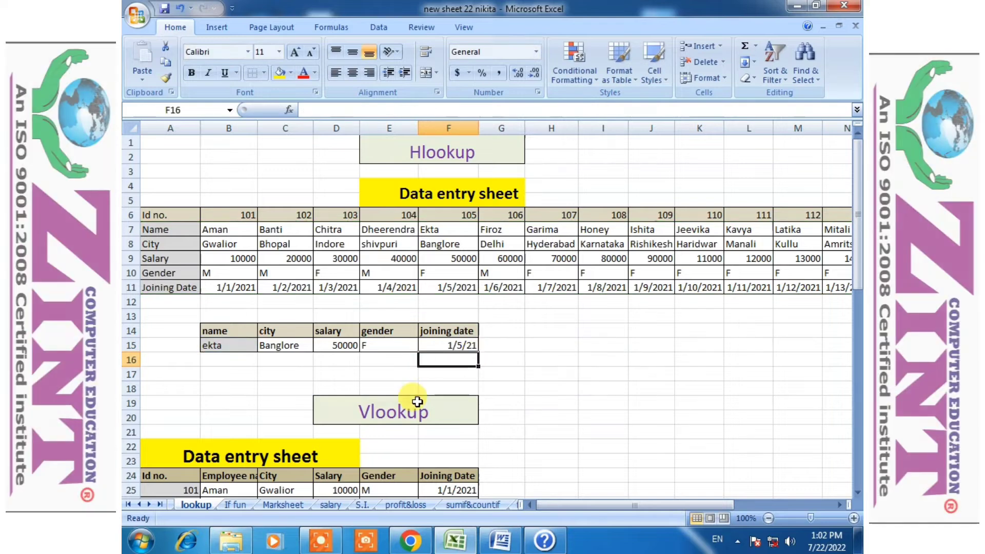
# - Examine the lookup name in B15 and the HLOOKUP formulas and results for city, salary, gender and joining date in C15:F15
pyautogui.click(245, 347)
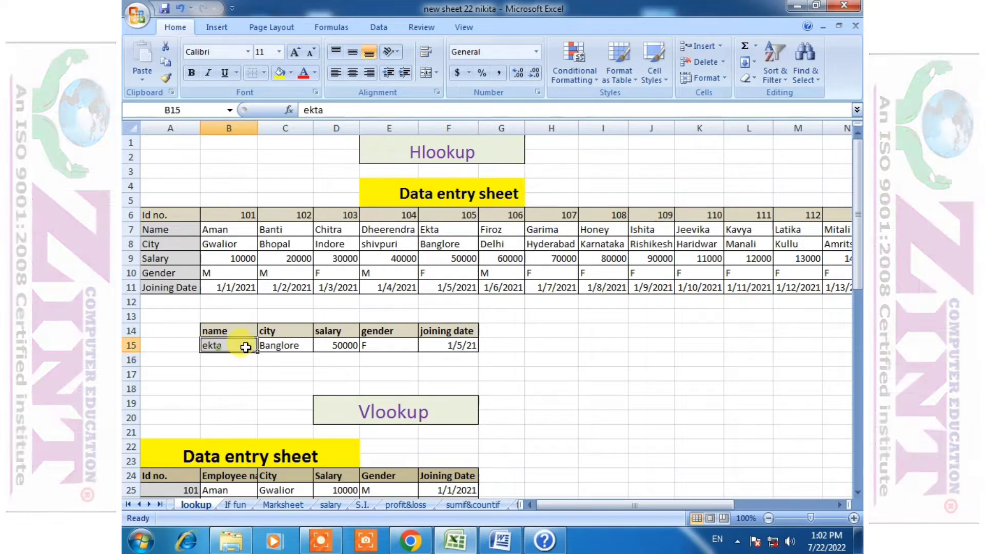
pyautogui.click(279, 346)
pyautogui.click(349, 350)
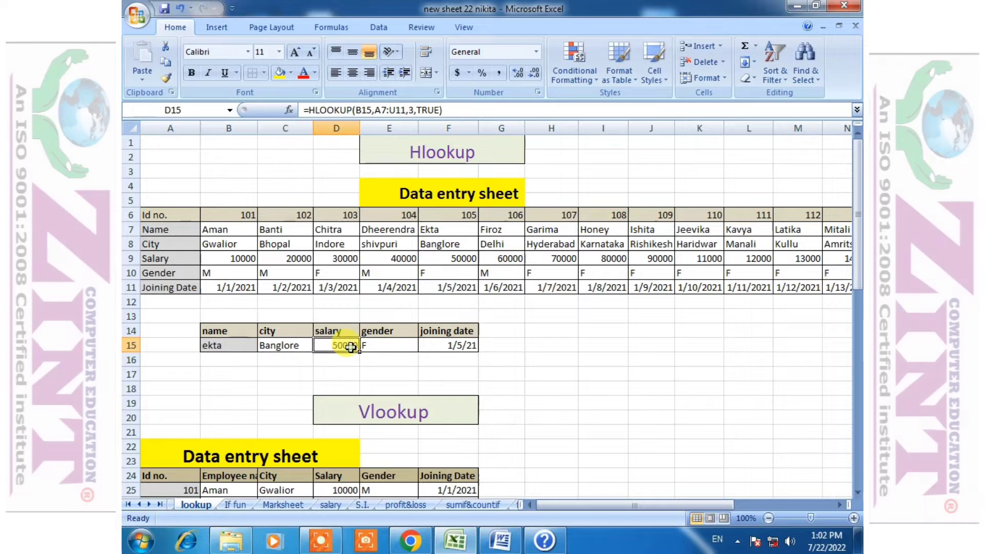
pyautogui.click(395, 348)
pyautogui.click(459, 346)
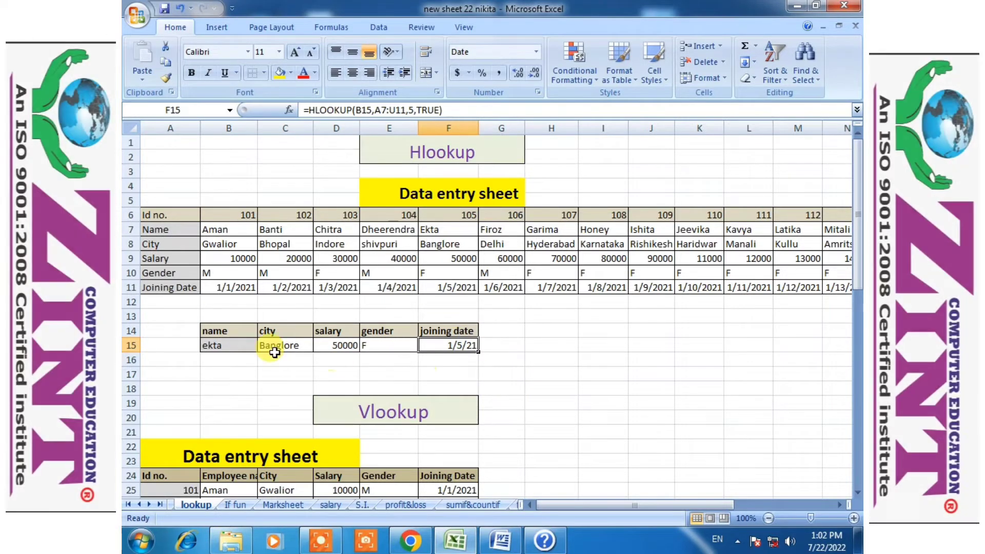
pyautogui.click(295, 348)
pyautogui.click(339, 347)
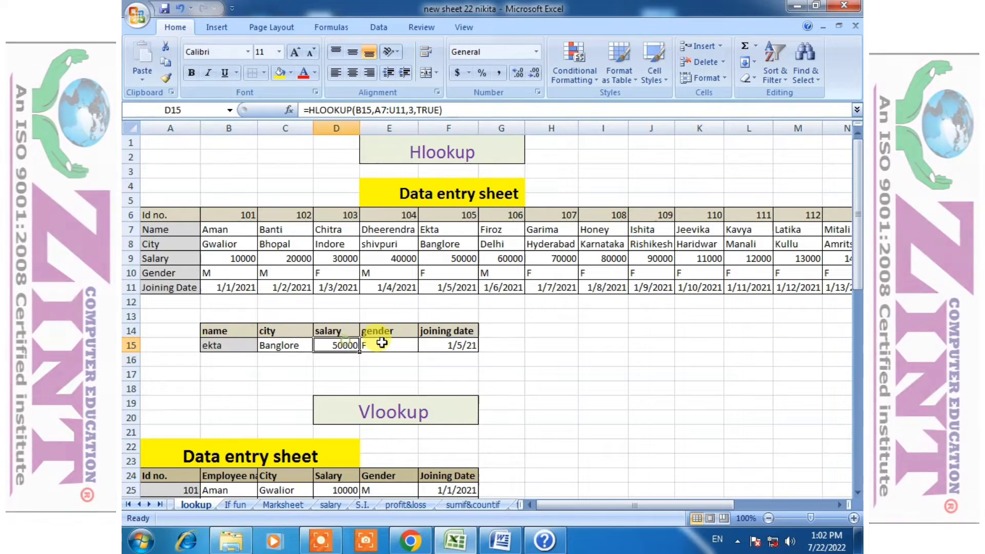
pyautogui.click(390, 346)
pyautogui.click(454, 349)
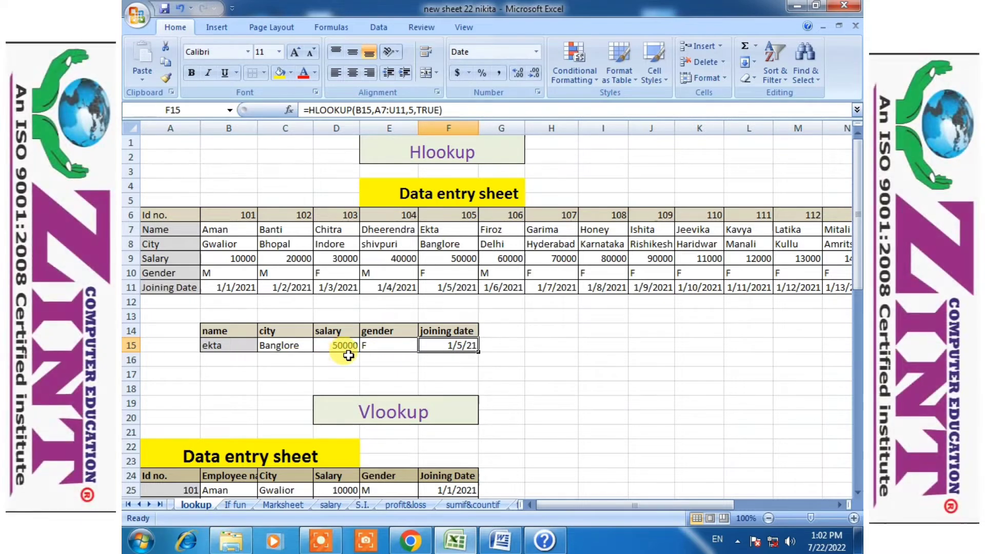
pyautogui.moveTo(213, 318); pyautogui.dragTo(500, 349)
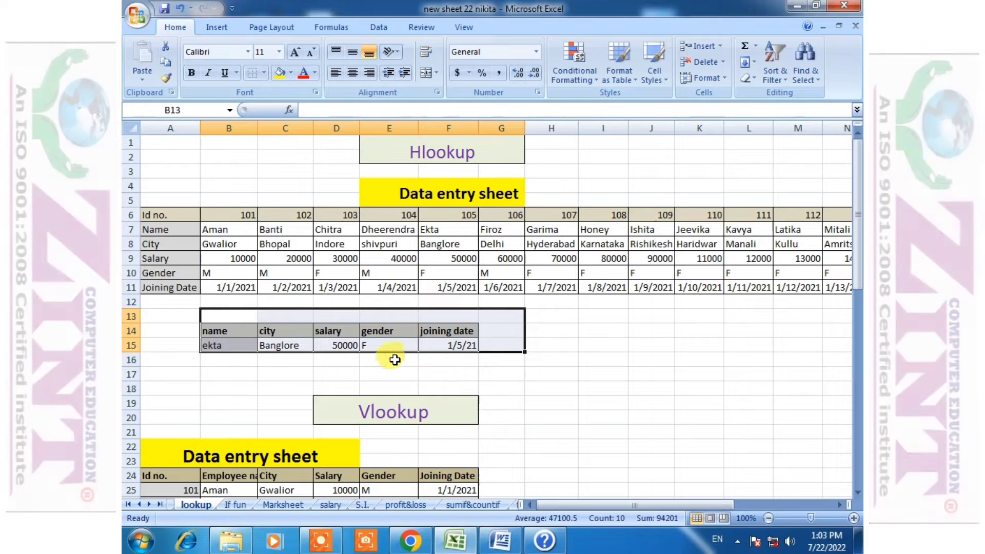
pyautogui.click(250, 359)
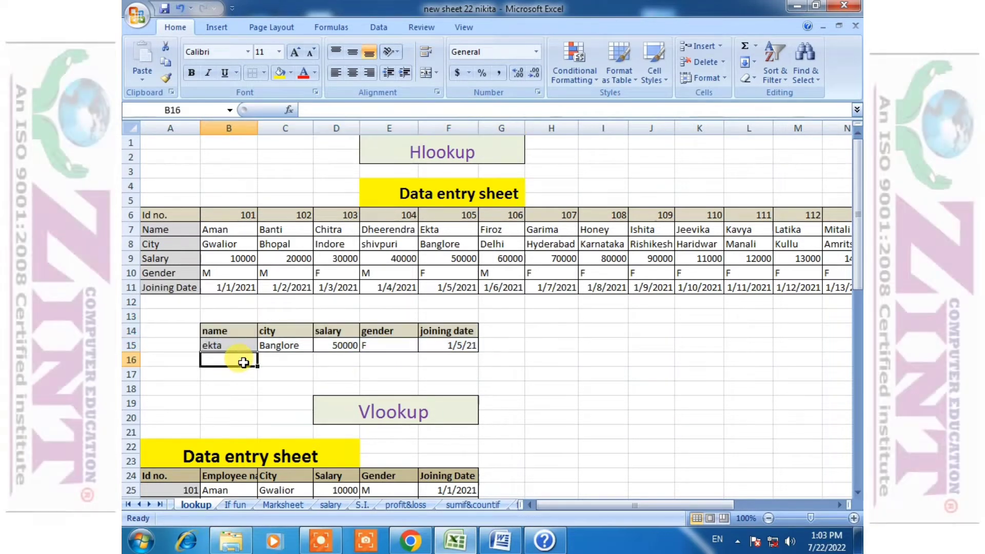
# - Replace the lookup name in B15 with the employee name from G7 and check the returned details in C15:F15
pyautogui.click(241, 347)
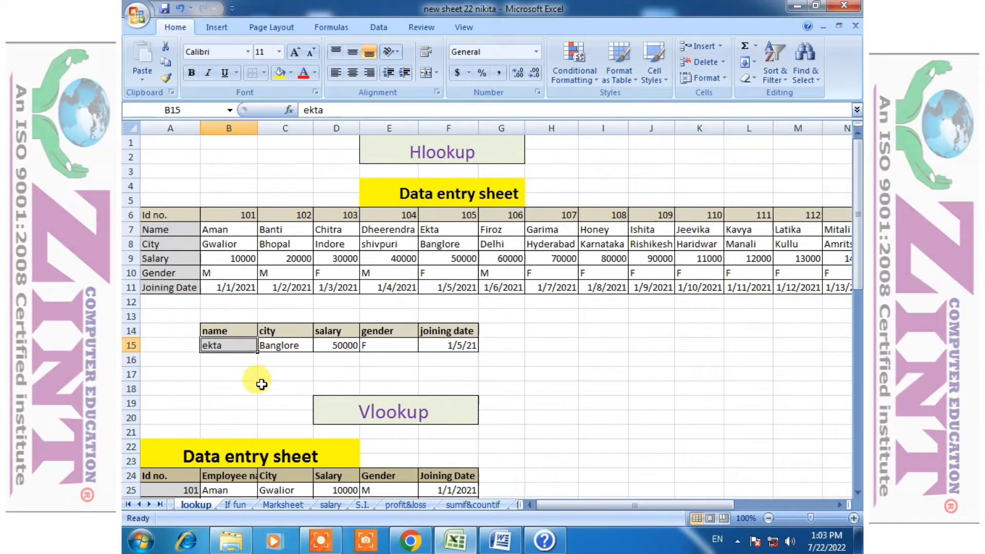
pyautogui.write('F')
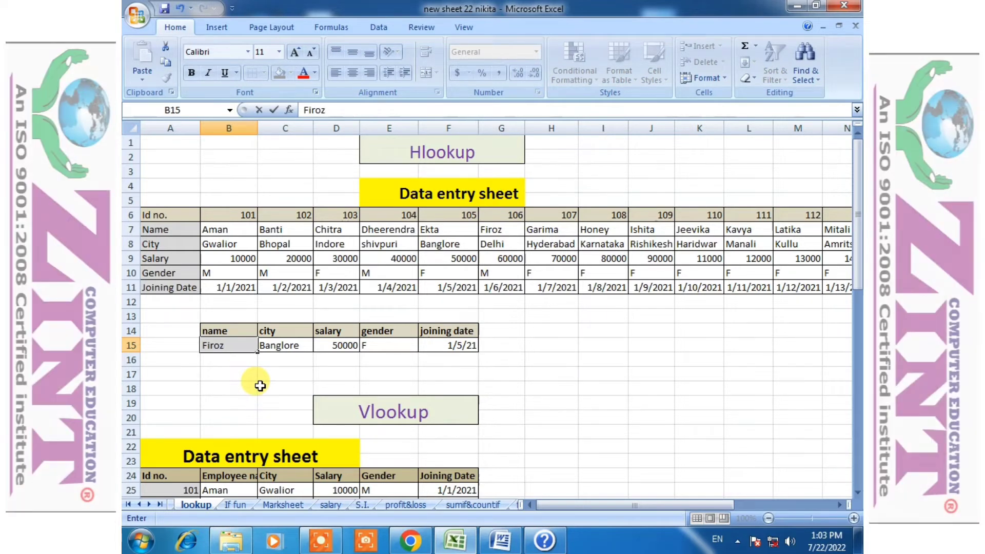
pyautogui.write('iroz')
pyautogui.press('Return')
pyautogui.moveTo(274, 348); pyautogui.dragTo(450, 342)
pyautogui.click(306, 357)
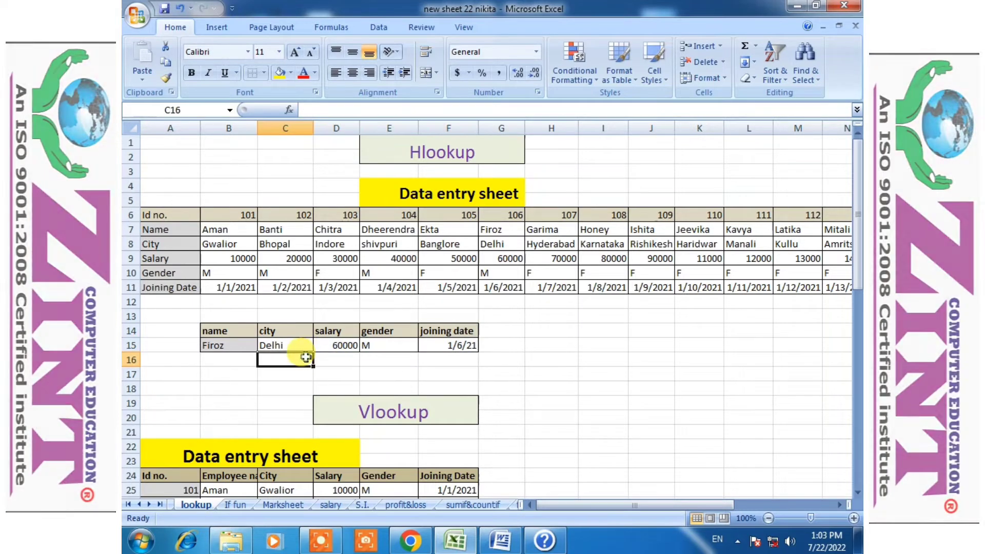
# - Set the lookup name in B15 to the employee name from L7 and review the returned details in the result table
pyautogui.click(230, 347)
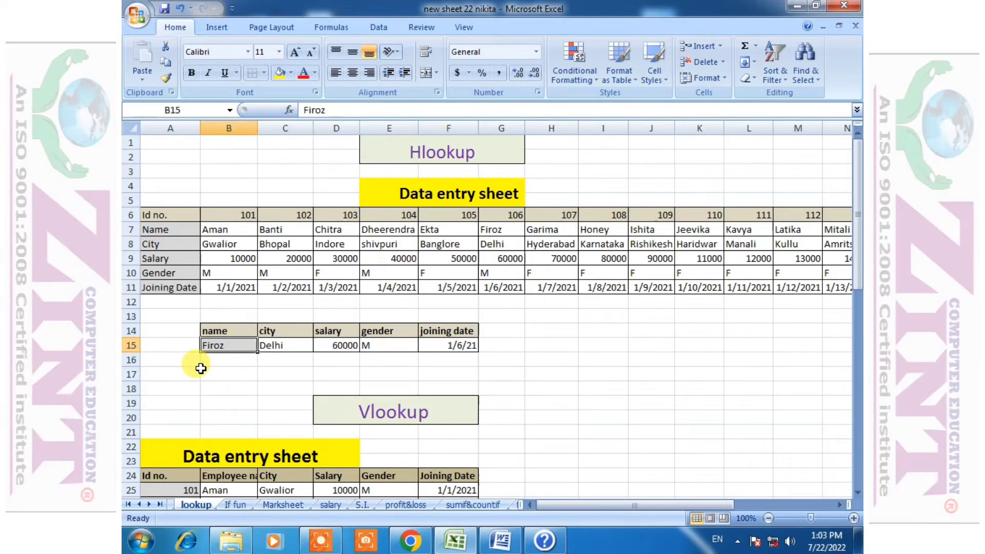
pyautogui.write('kacy')
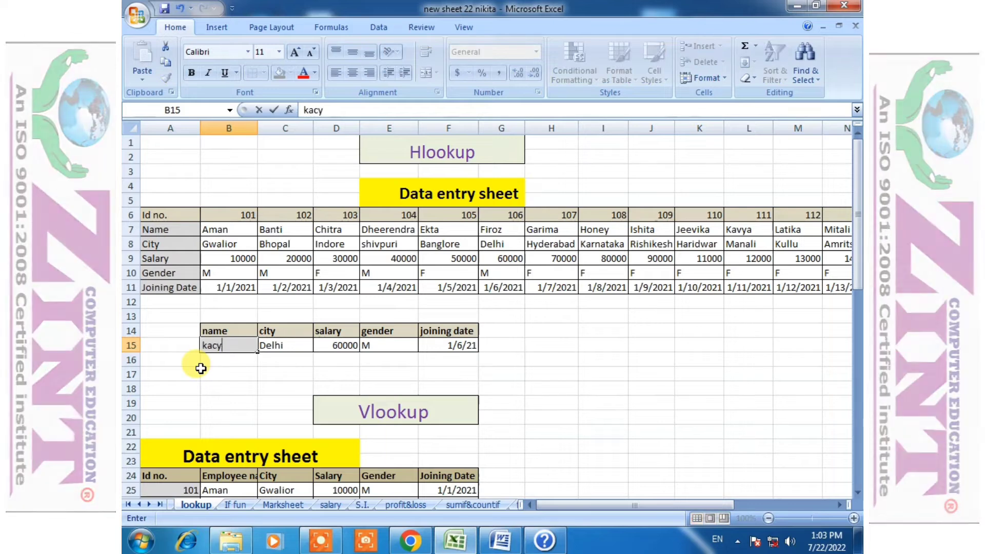
pyautogui.write('vya')
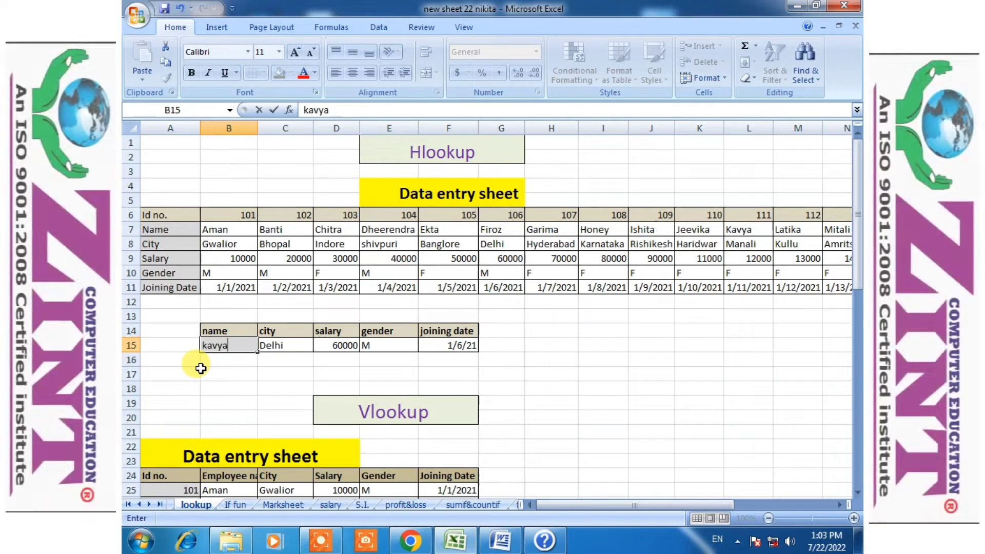
pyautogui.press('Return')
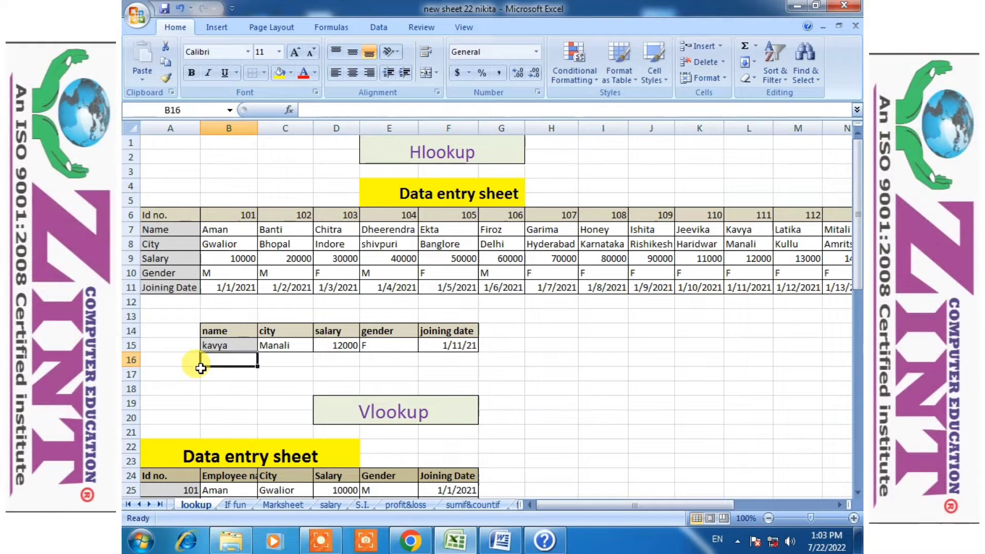
pyautogui.moveTo(277, 345); pyautogui.dragTo(449, 348)
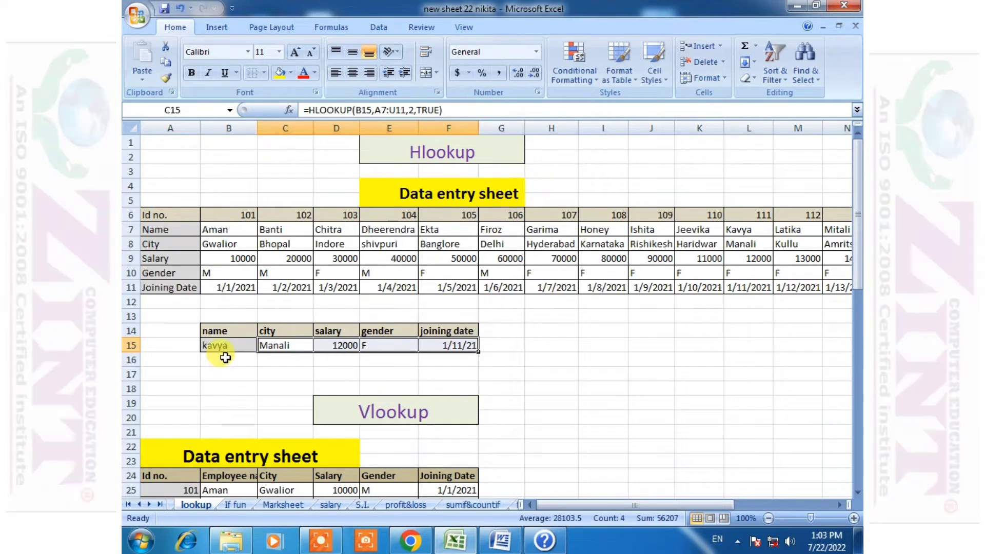
pyautogui.moveTo(231, 314); pyautogui.dragTo(500, 362)
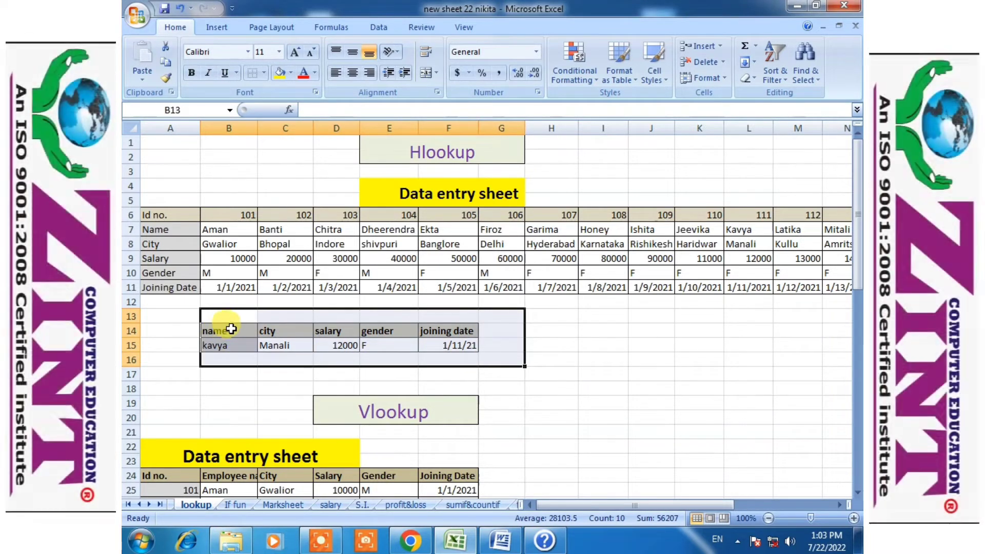
pyautogui.click(240, 343)
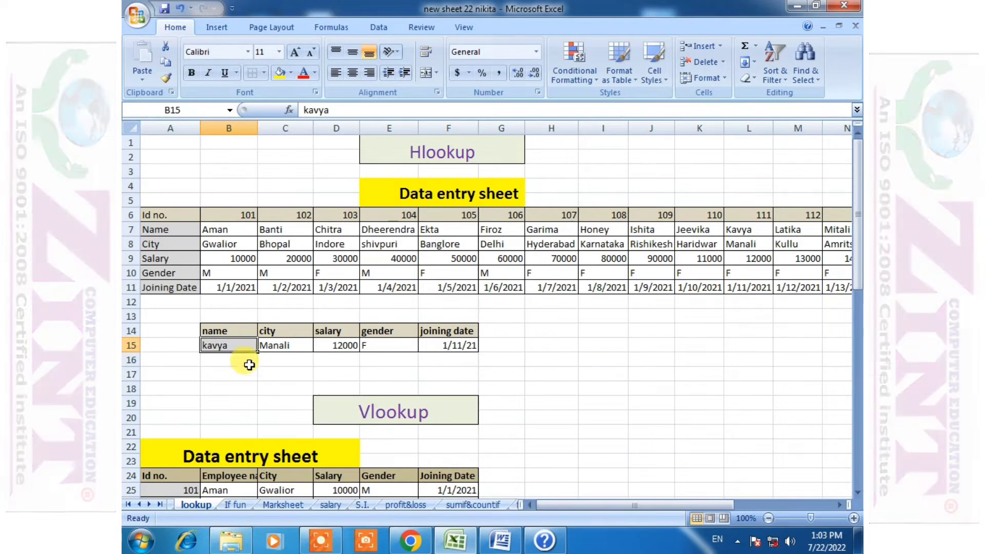
pyautogui.moveTo(277, 342); pyautogui.dragTo(449, 345)
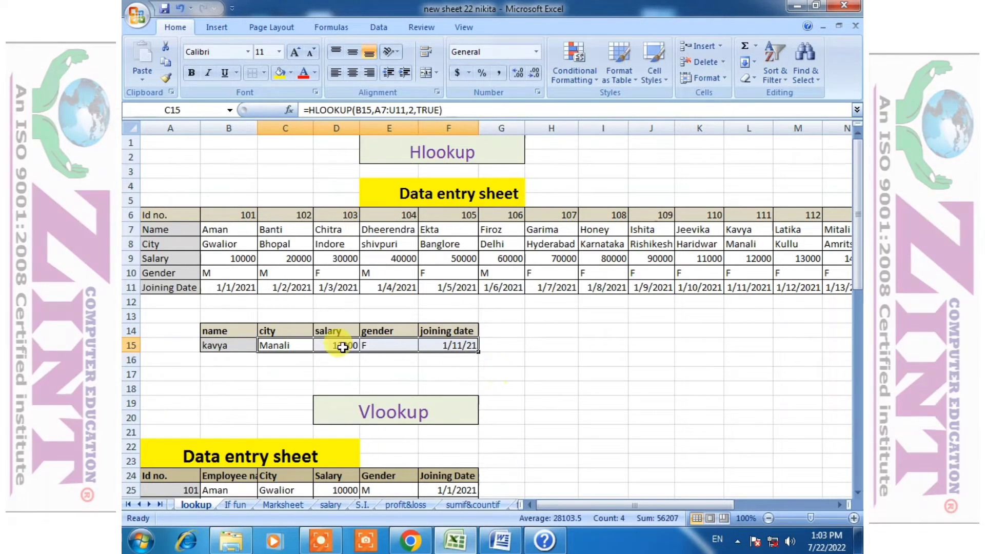
pyautogui.moveTo(235, 317); pyautogui.dragTo(277, 347)
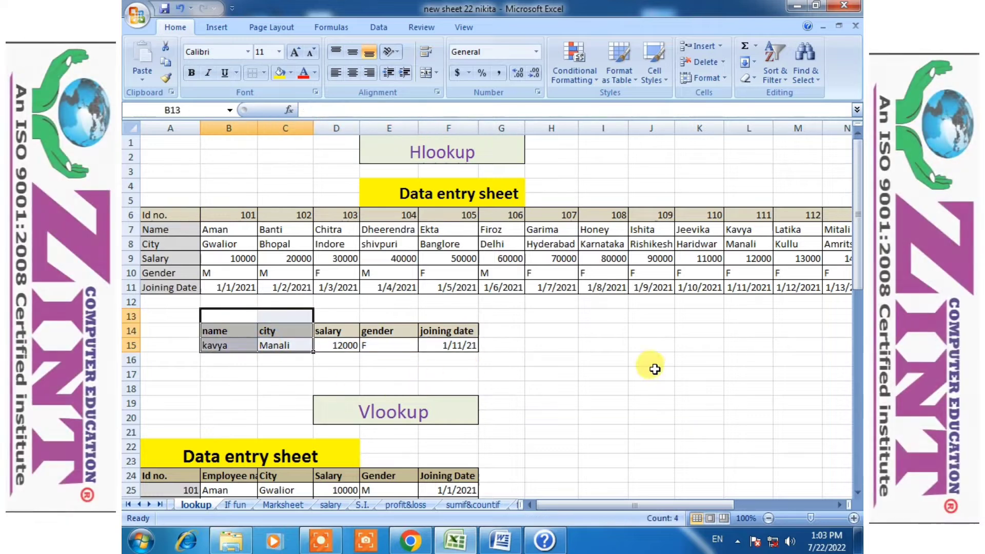
# - Start an HLOOKUP formula in I16 with H16 as the lookup value and A7:U11 as the table array
pyautogui.click(601, 359)
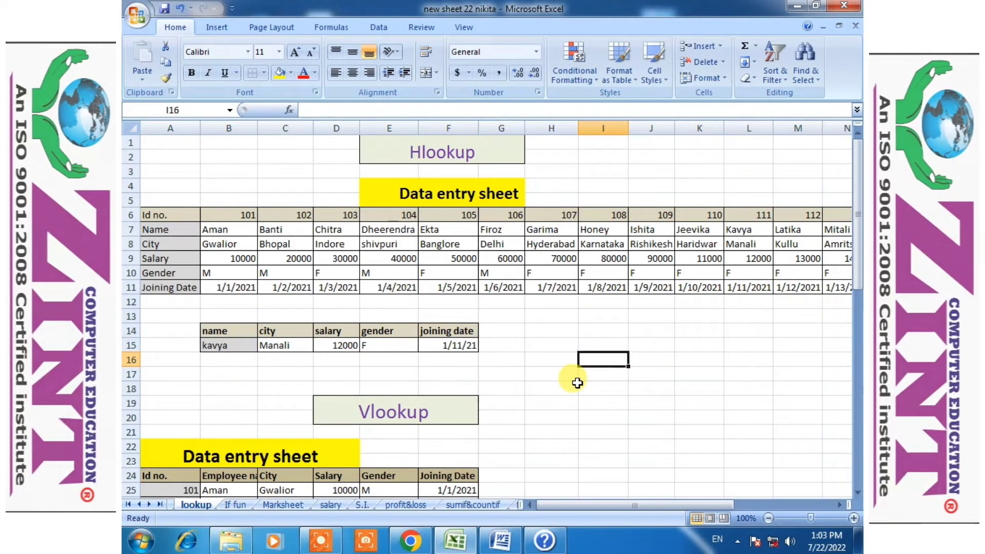
pyautogui.write('=vl')
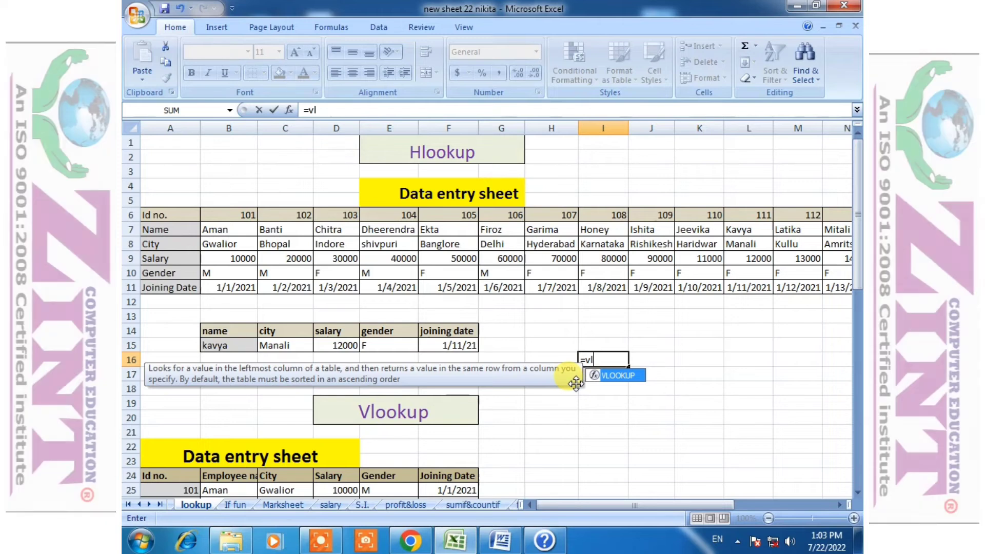
pyautogui.press('BackSpace')
pyautogui.press('BackSpace')
pyautogui.write('hlookup(')
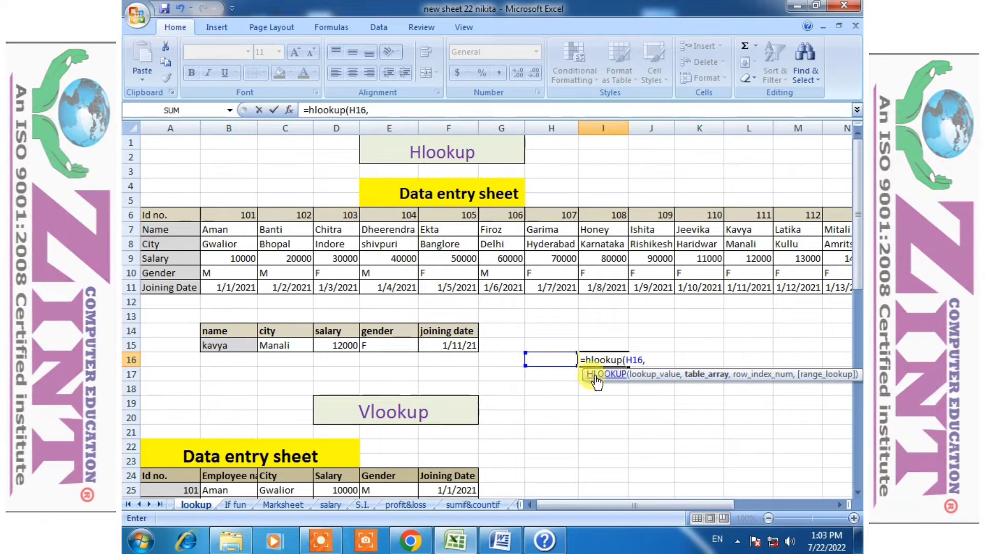
pyautogui.moveTo(226, 230); pyautogui.dragTo(241, 256)
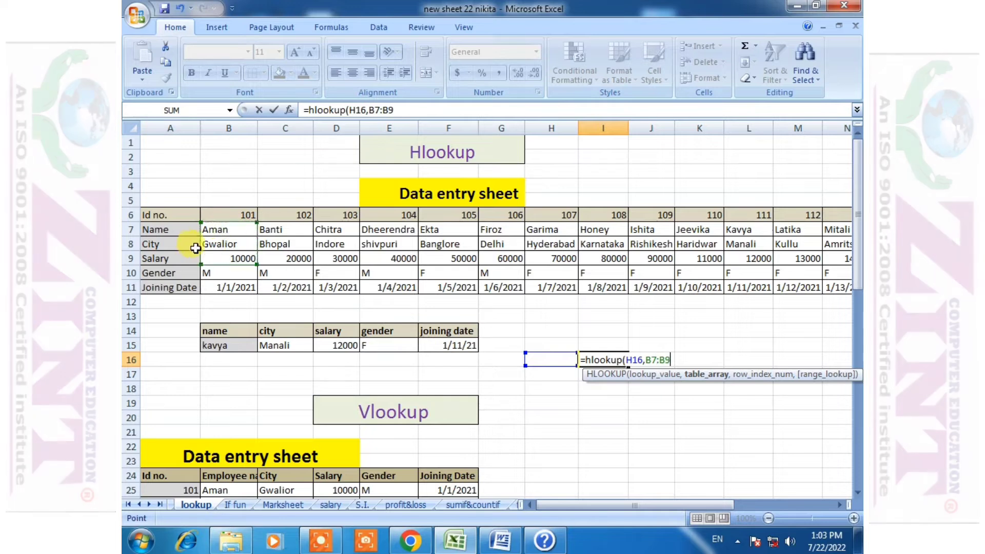
pyautogui.moveTo(177, 232); pyautogui.dragTo(769, 292)
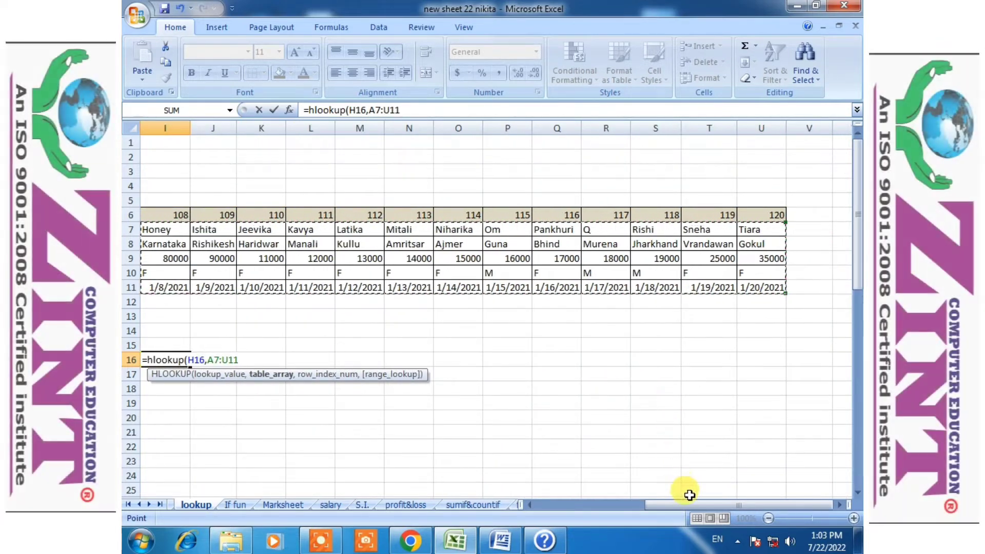
pyautogui.moveTo(685, 504); pyautogui.dragTo(585, 506)
# - Complete the I16 formula with row index 2 and TRUE, separated by commas, as =HLOOKUP(H16,A7:U11,2,TRUE)
pyautogui.write(',2.')
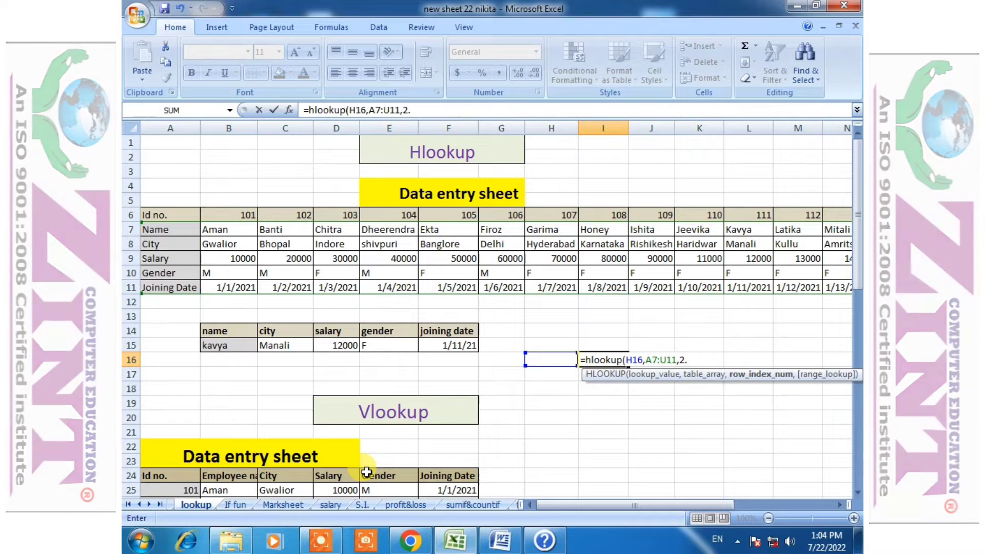
pyautogui.write('true)')
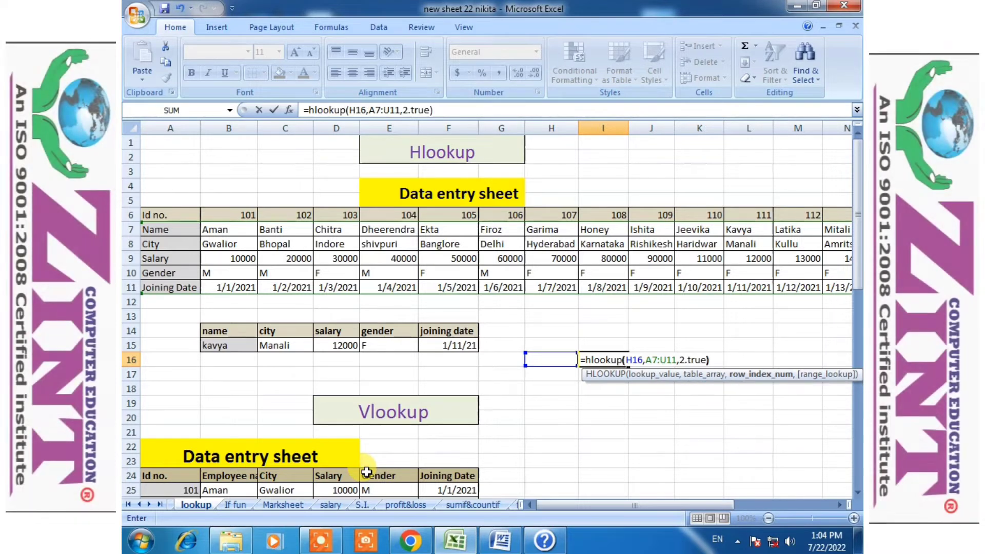
pyautogui.press('Return')
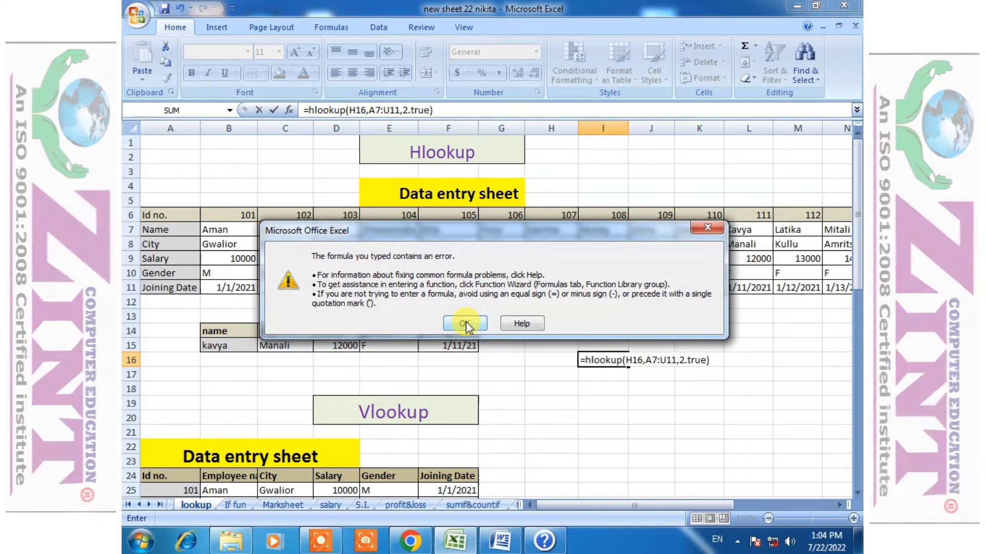
pyautogui.click(464, 323)
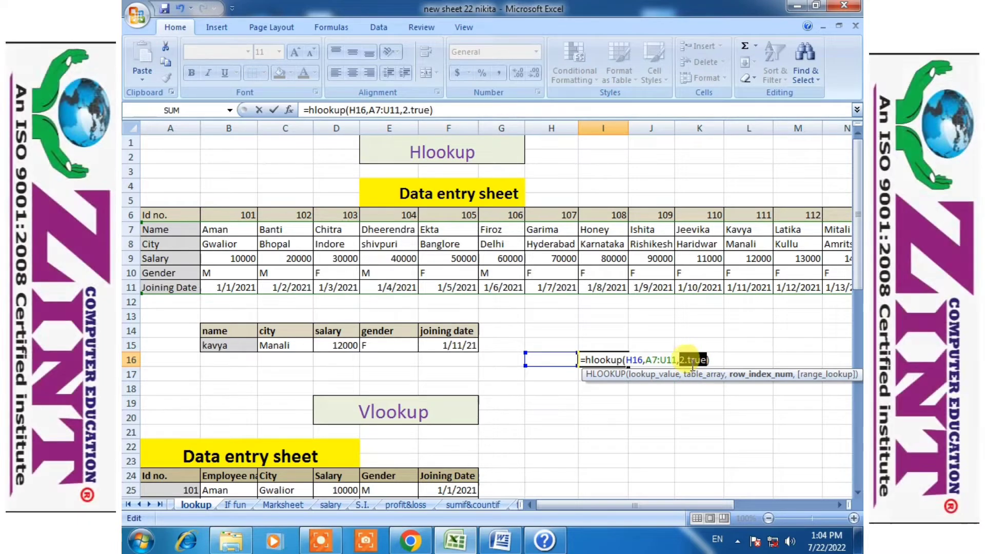
pyautogui.click(687, 360)
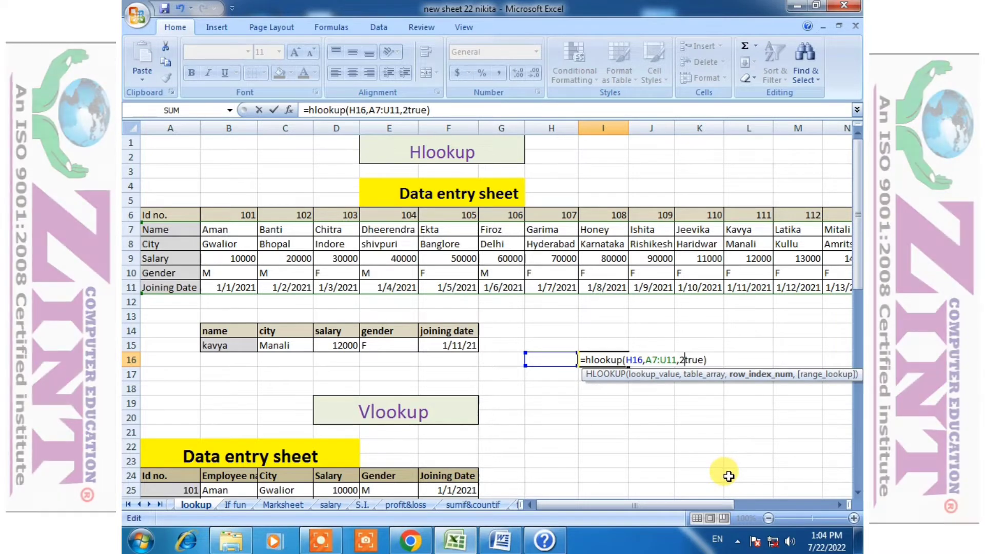
pyautogui.write(',')
pyautogui.press('Return')
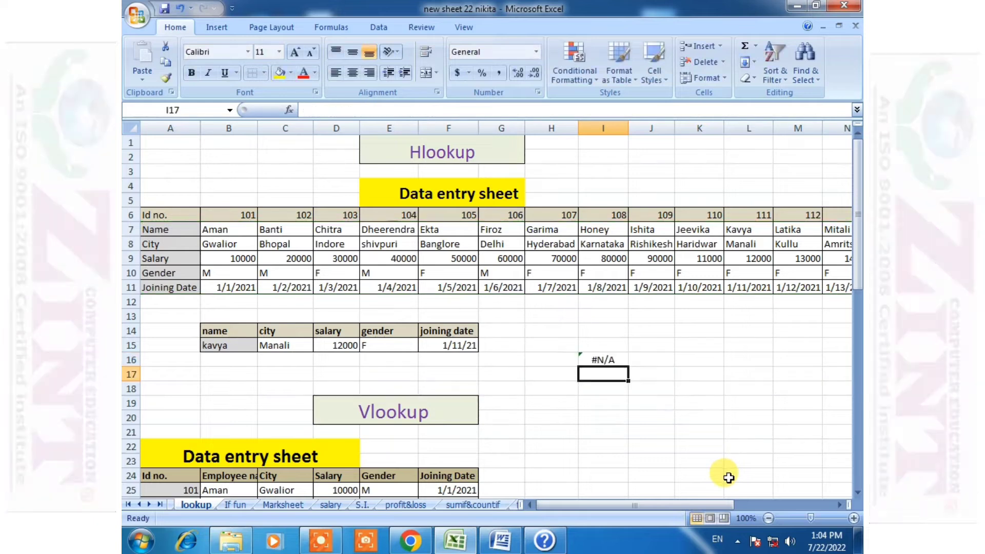
# - Examine the HLOOKUP formula in I16 and its lookup cell H16 against the existing result table in B14:F15
pyautogui.click(601, 359)
pyautogui.click(598, 405)
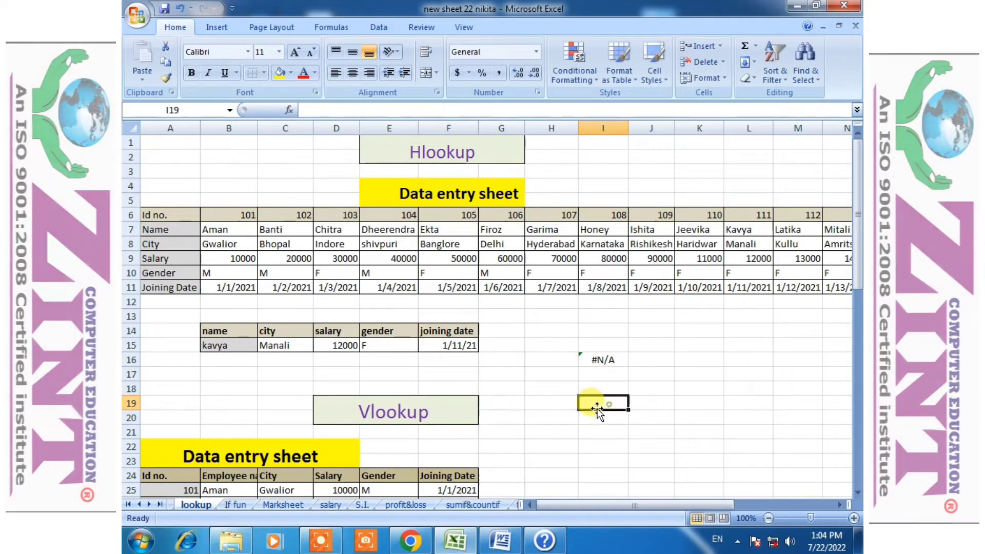
pyautogui.click(384, 346)
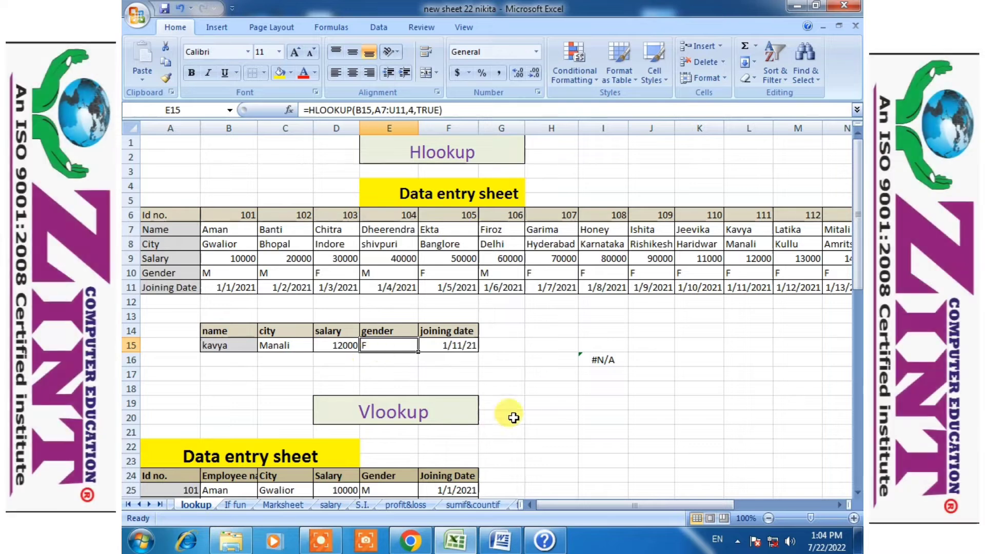
pyautogui.click(231, 347)
pyautogui.click(363, 331)
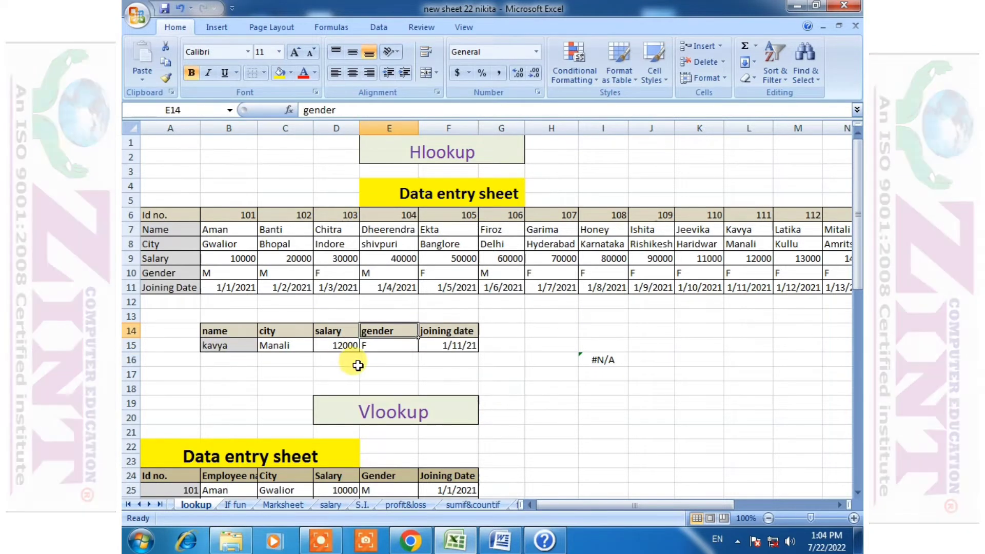
pyautogui.click(605, 374)
pyautogui.click(556, 361)
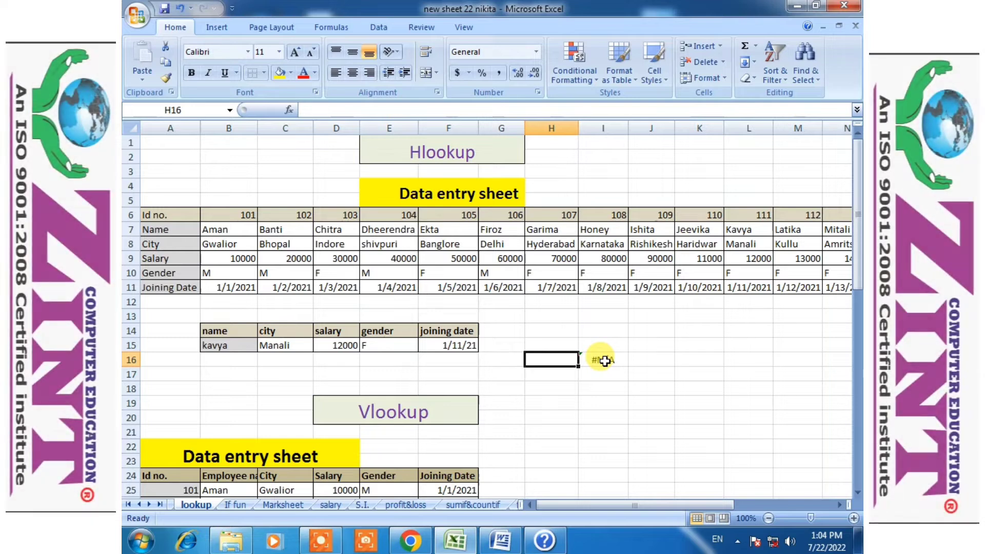
pyautogui.click(603, 363)
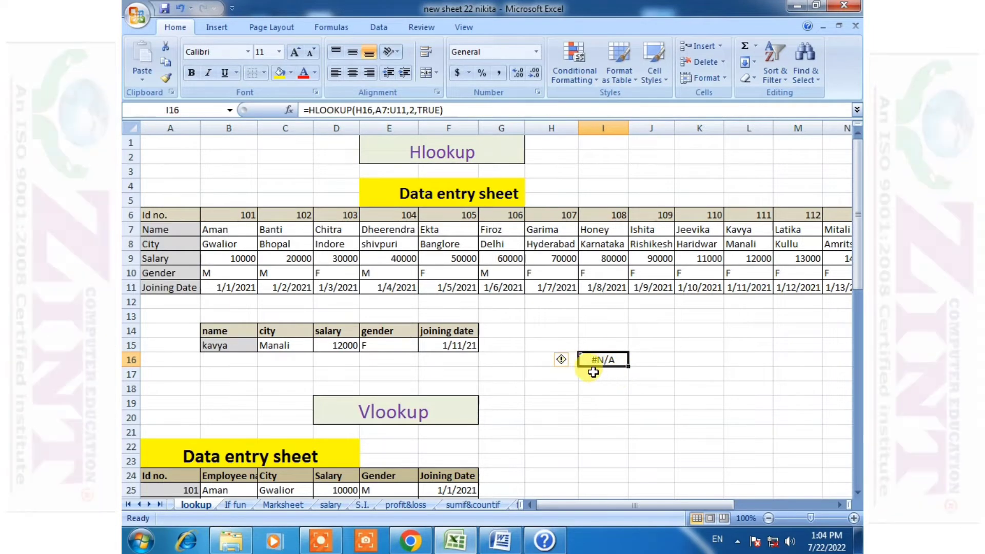
# - Enter the employee name from B7 in H16 as the lookup value for the city formula
pyautogui.click(539, 359)
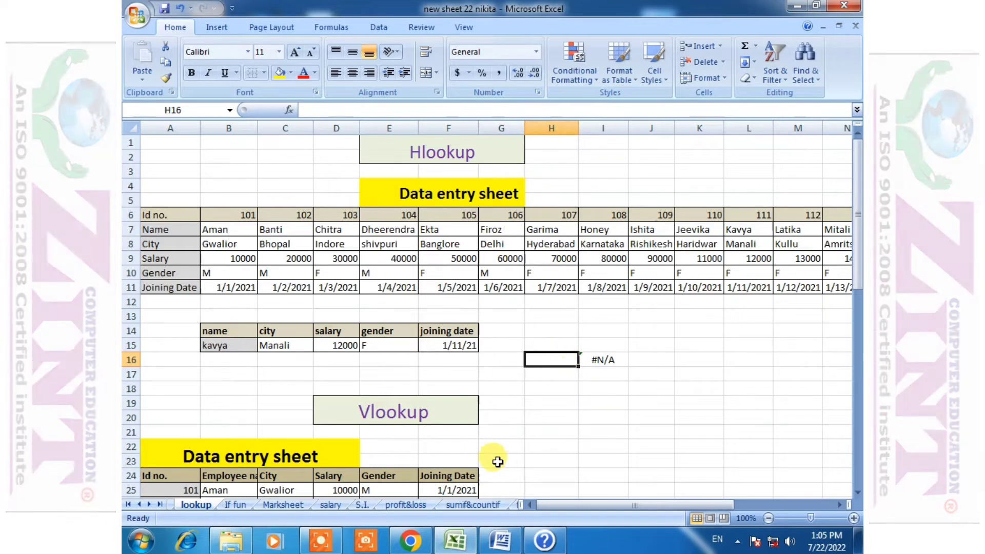
pyautogui.write('Aman')
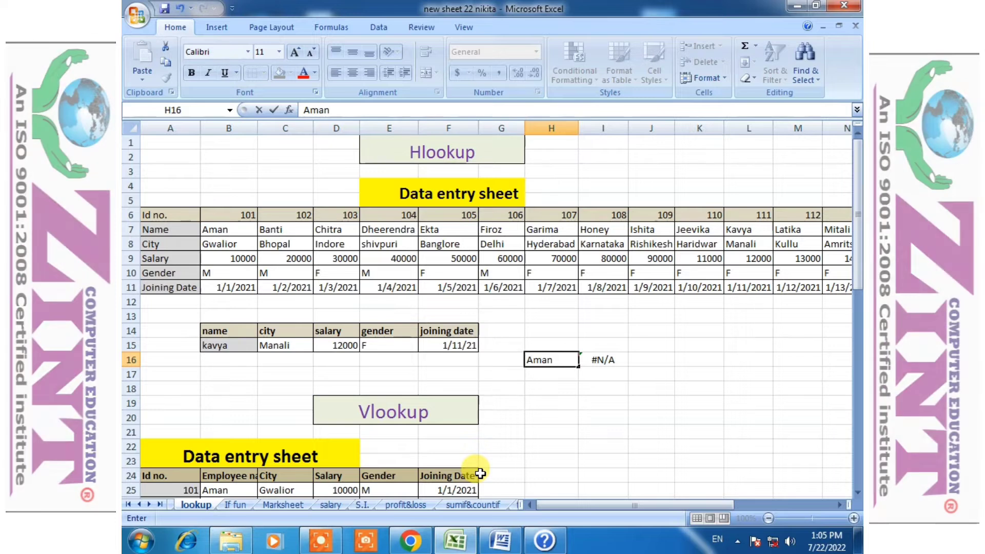
pyautogui.press('Return')
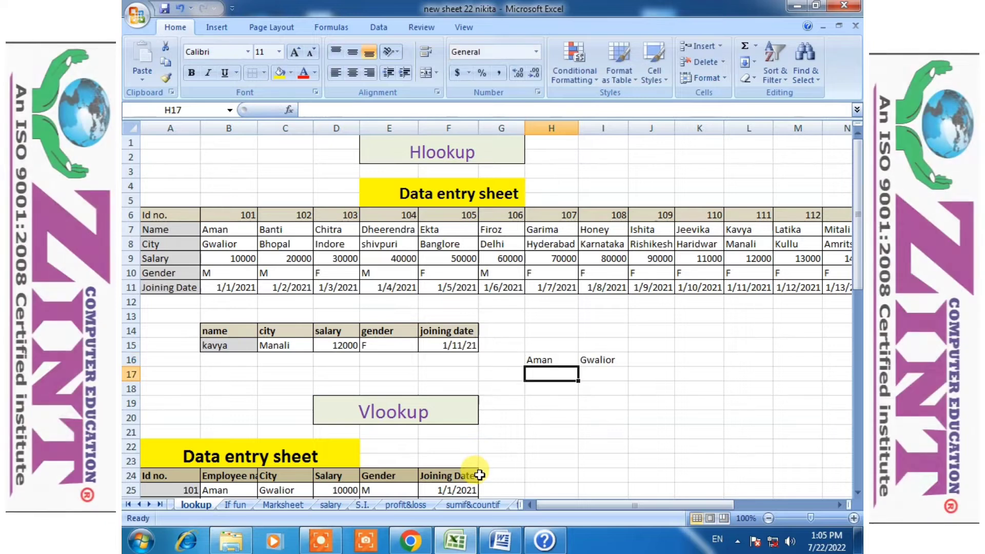
# - Replace the lookup name in H16 with the employee name from C7 and check the returned city
pyautogui.click(557, 360)
pyautogui.moveTo(488, 548)
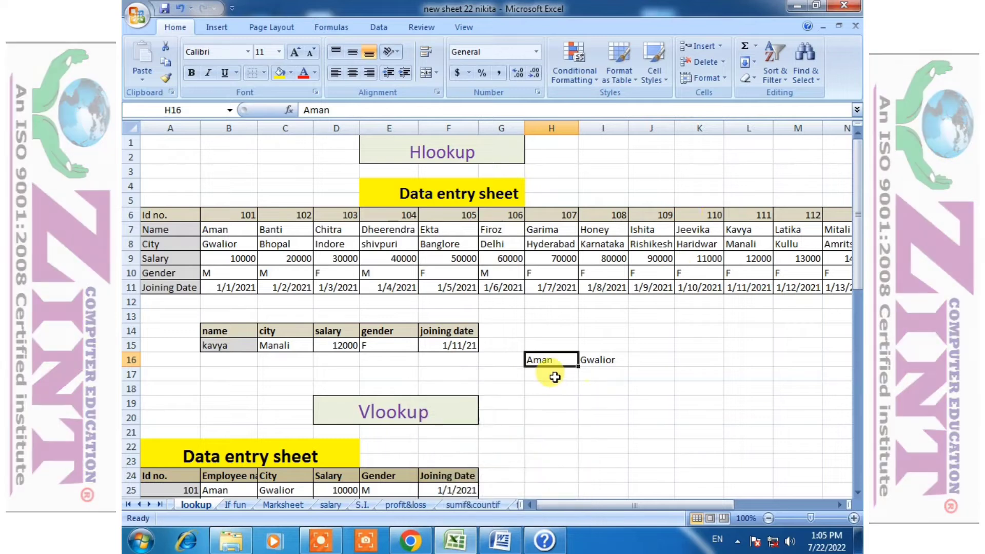
pyautogui.write('ban')
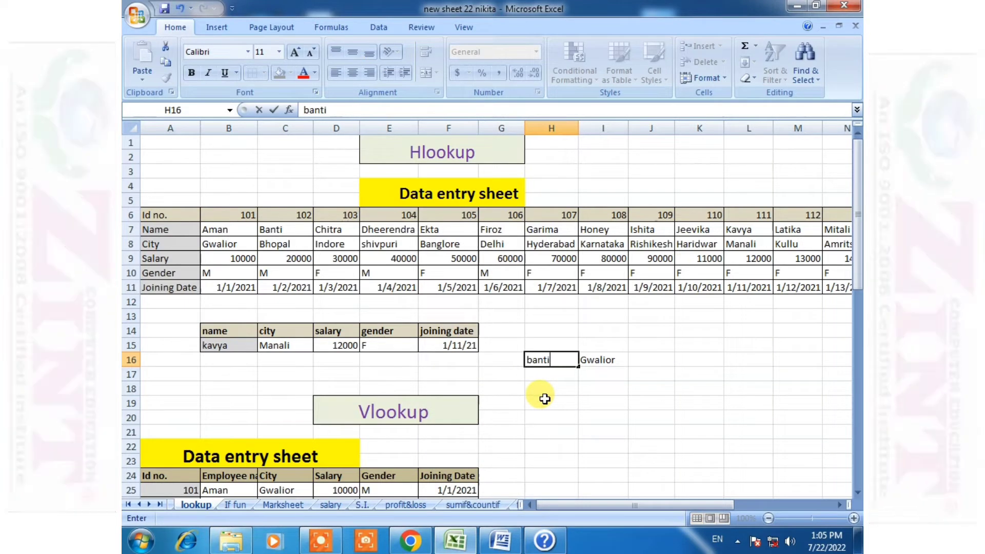
pyautogui.write('ti')
pyautogui.press('Return')
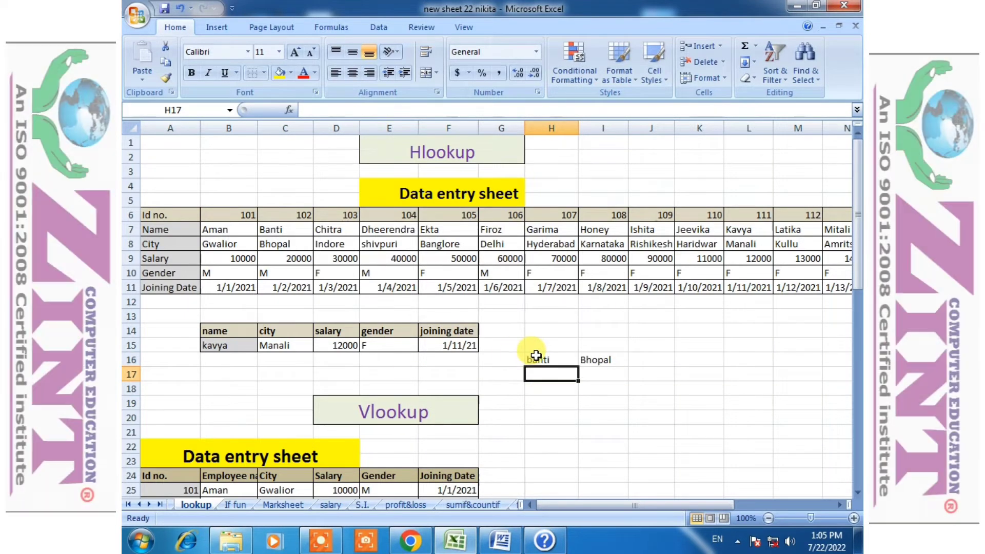
pyautogui.click(535, 355)
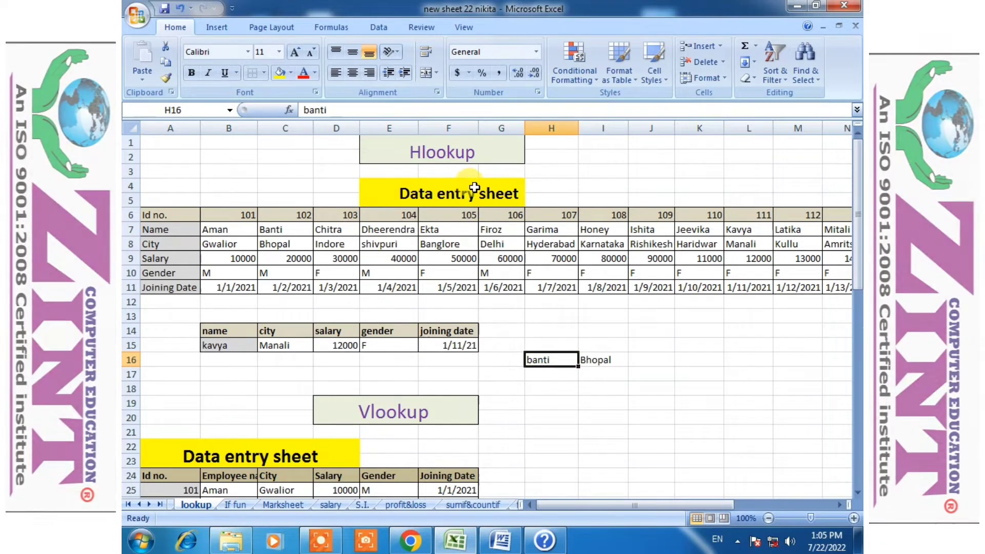
# - Compare the horizontal layout of the Hlookup data table with the vertical layout of the Vlookup data table
pyautogui.scroll(-2, 464, 264)
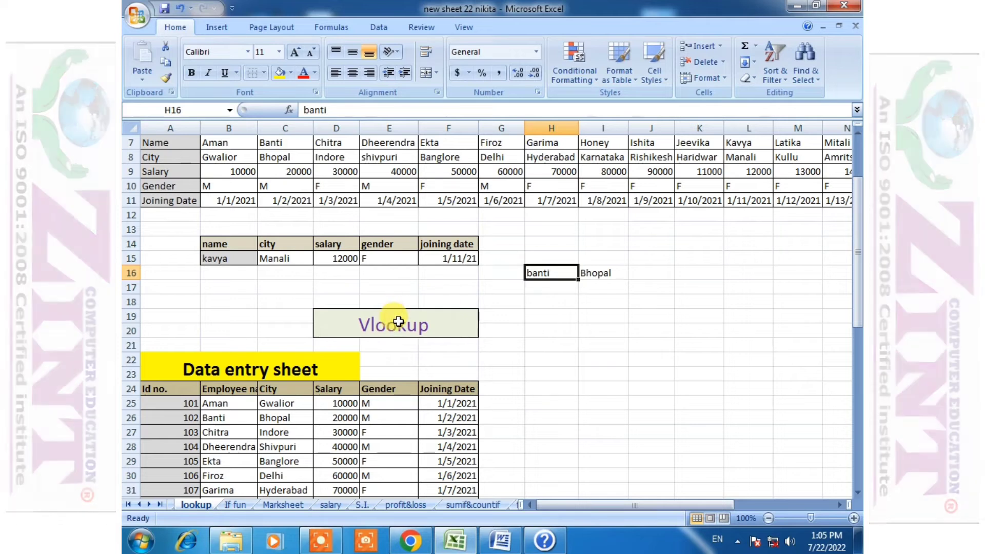
pyautogui.scroll(2, 412, 320)
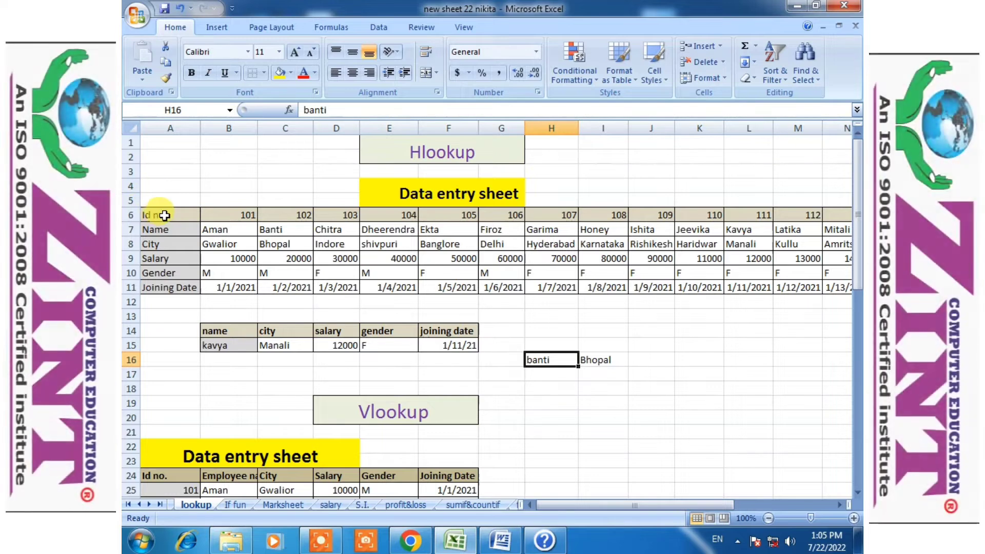
pyautogui.moveTo(164, 216); pyautogui.dragTo(718, 315)
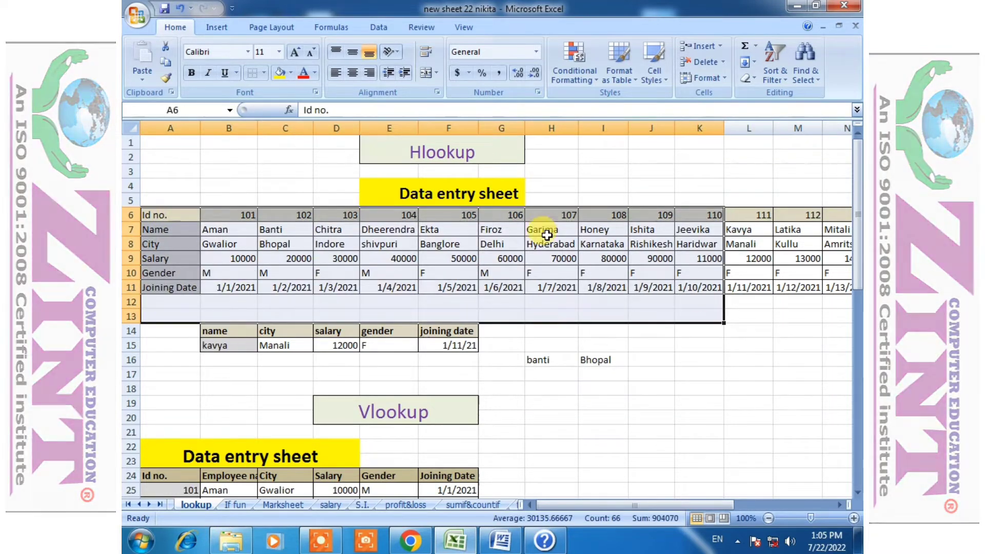
pyautogui.click(454, 154)
pyautogui.scroll(-5, 359, 179)
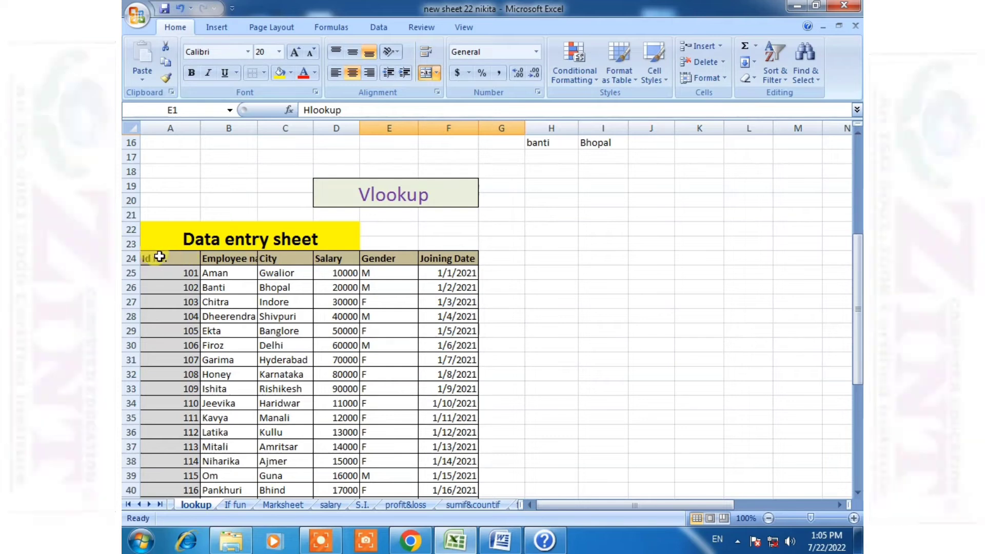
# - Fit the width of column B to the employee name entries in the Vlookup data table
pyautogui.click(377, 192)
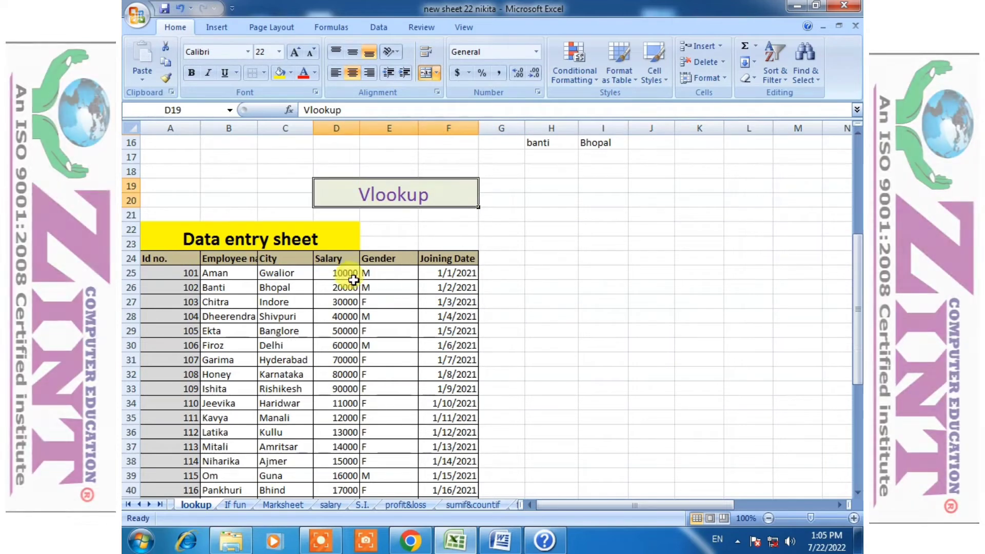
pyautogui.scroll(-2, 334, 277)
pyautogui.doubleClick(258, 128)
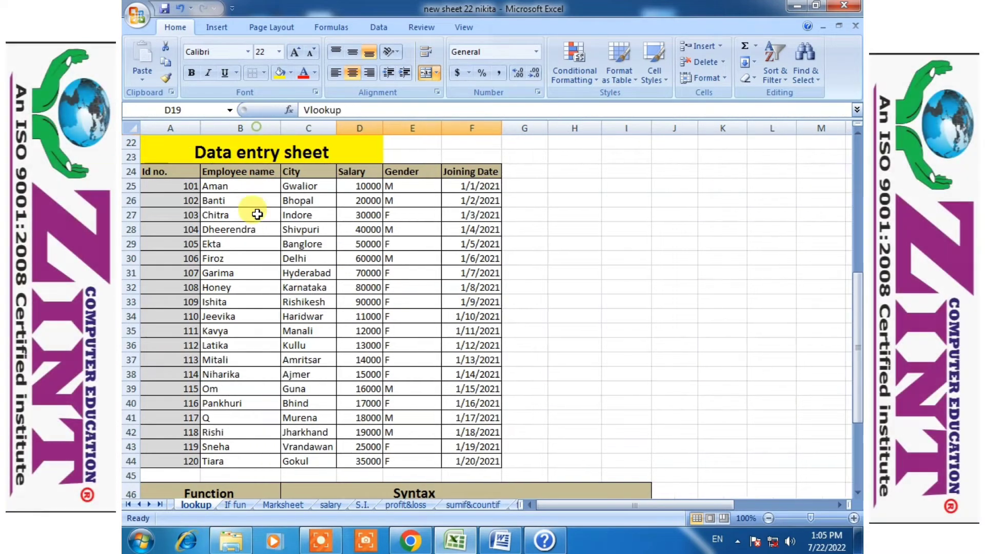
# - Enter the formula =VLOOKUP(I25,A24:F44,2,TRUE) in H27 to look up an employee name by Id no
pyautogui.click(577, 216)
pyautogui.write('=')
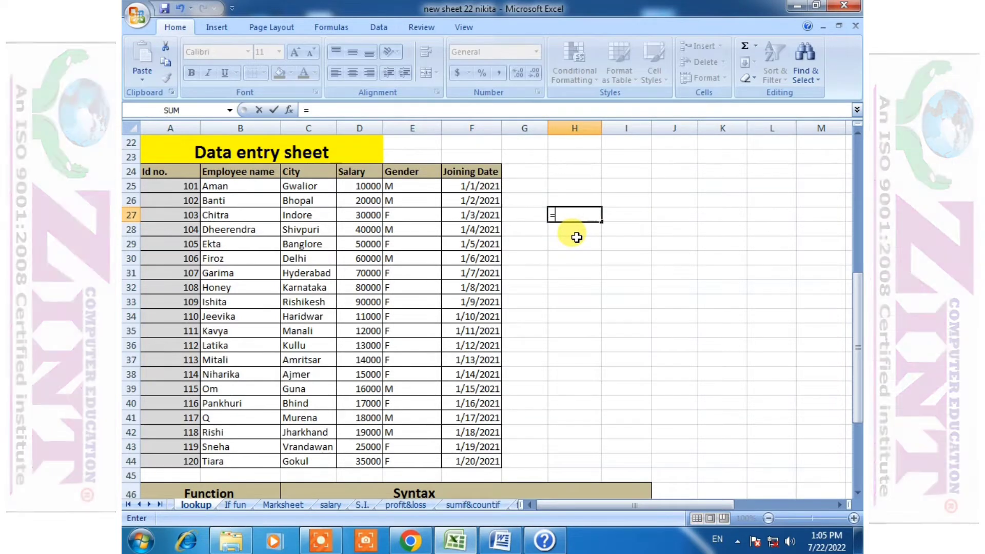
pyautogui.write('vlo')
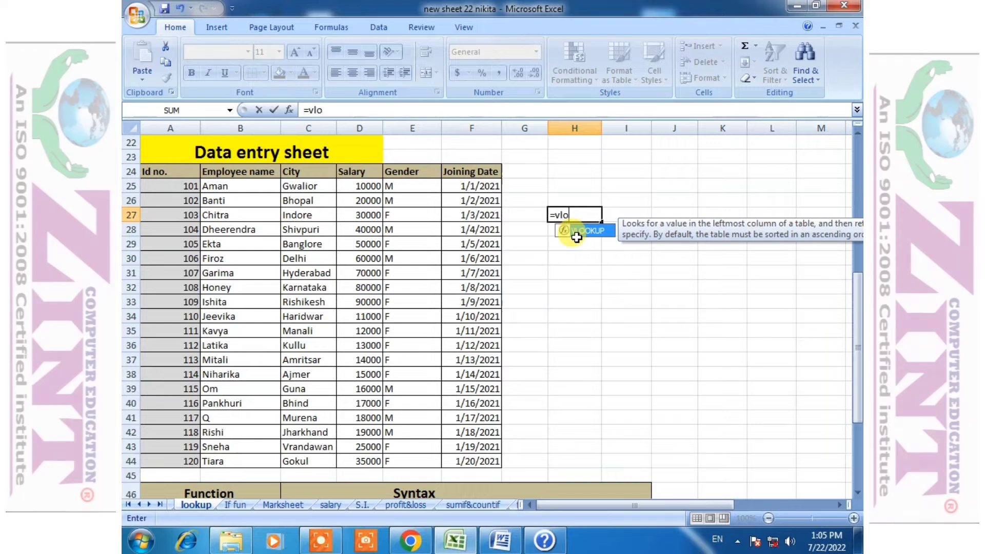
pyautogui.write('okup(')
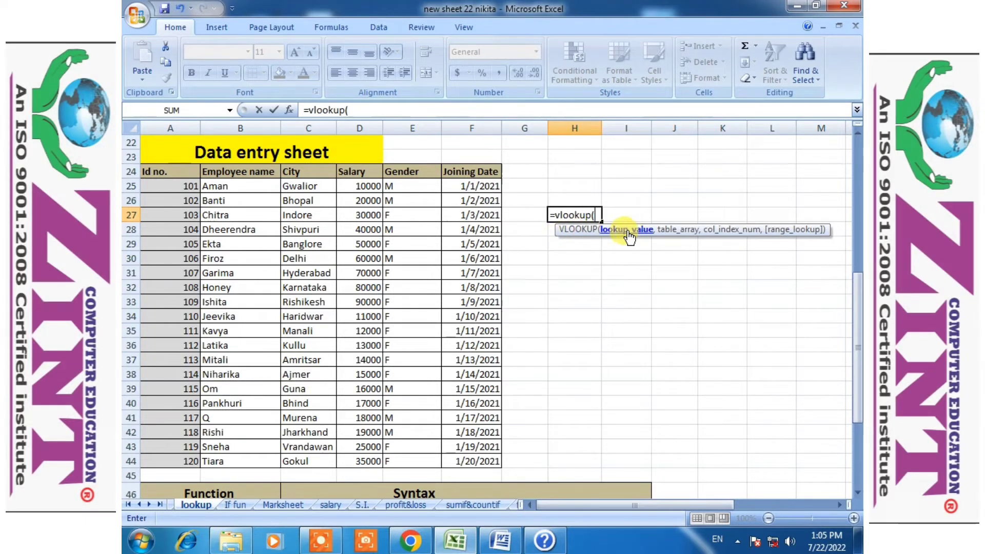
pyautogui.click(636, 182)
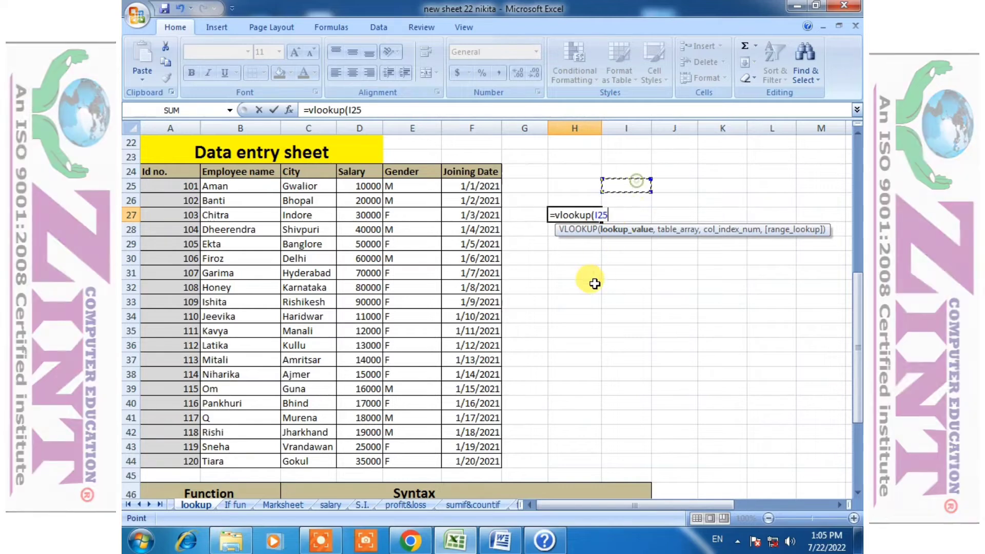
pyautogui.write(',')
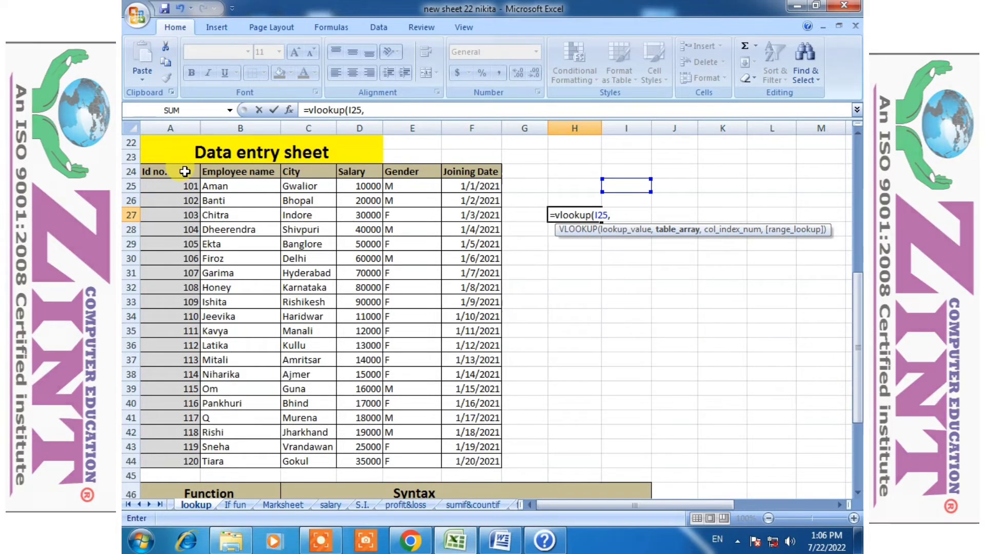
pyautogui.moveTo(184, 171); pyautogui.dragTo(461, 466)
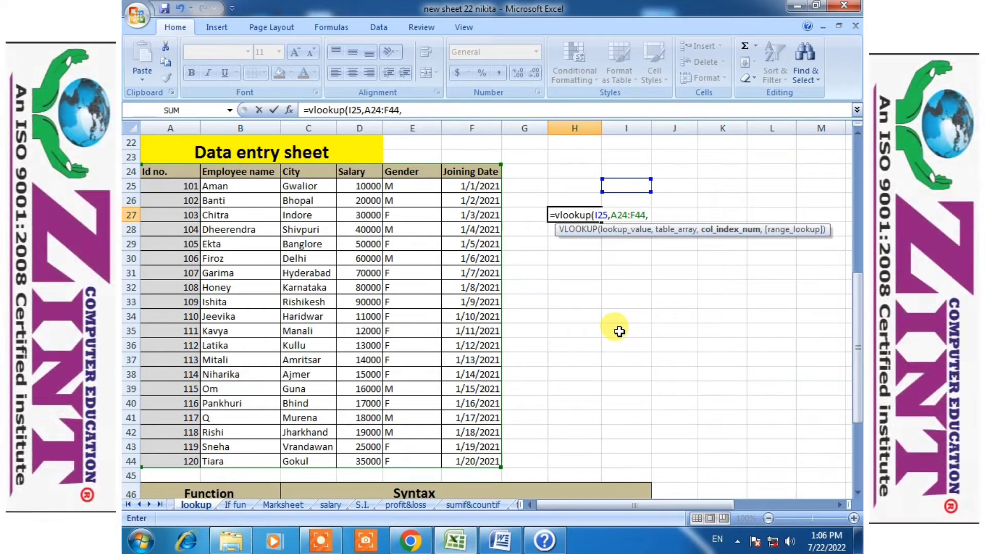
pyautogui.write('2')
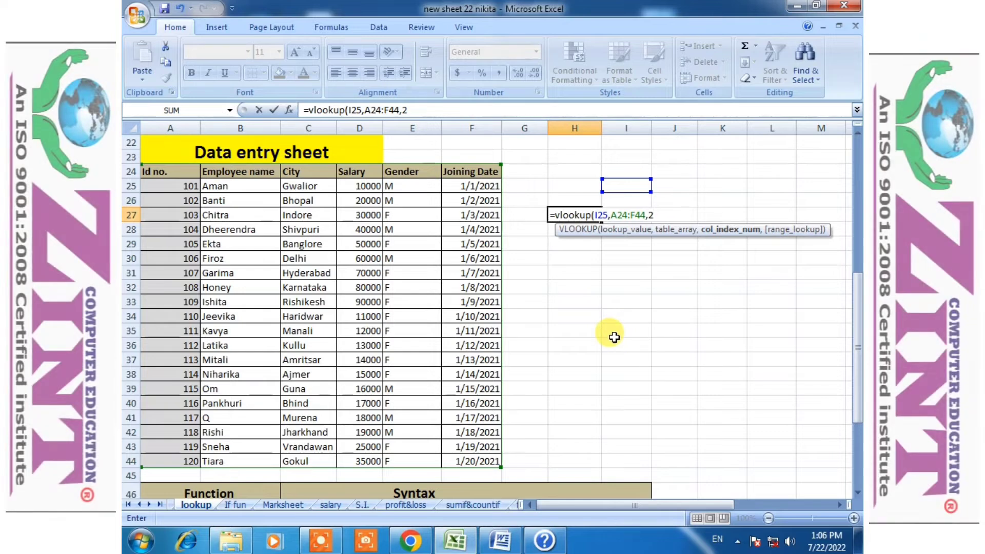
pyautogui.write(',')
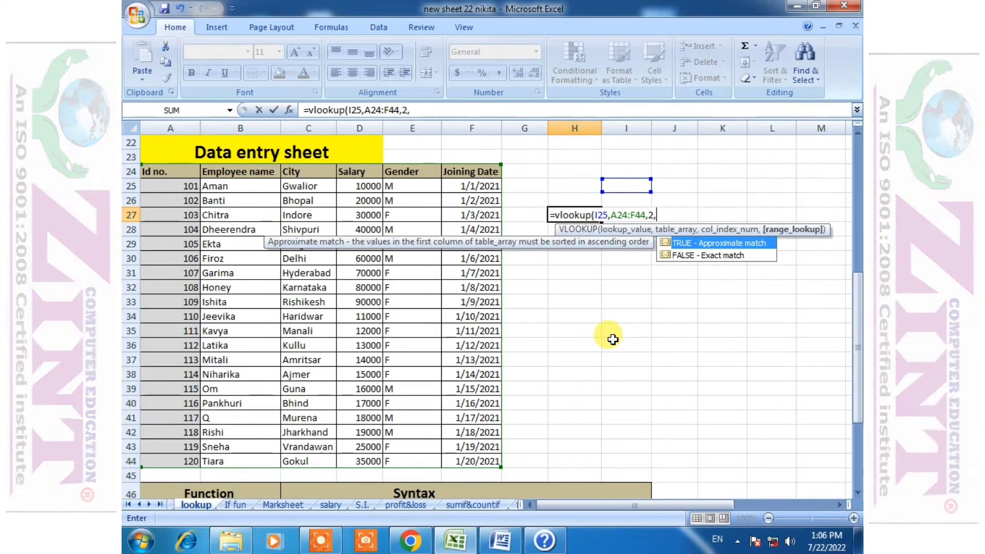
pyautogui.write('t')
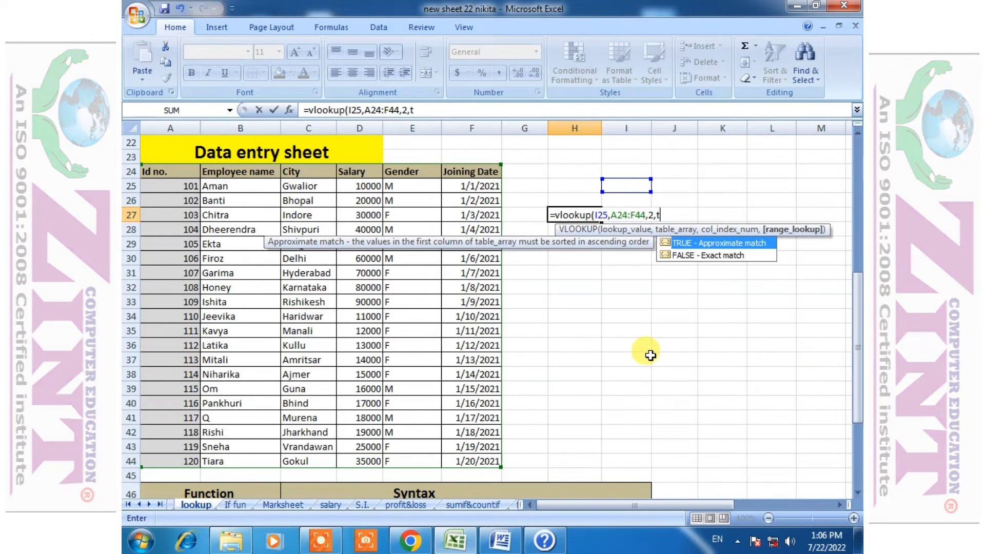
pyautogui.write('ure')
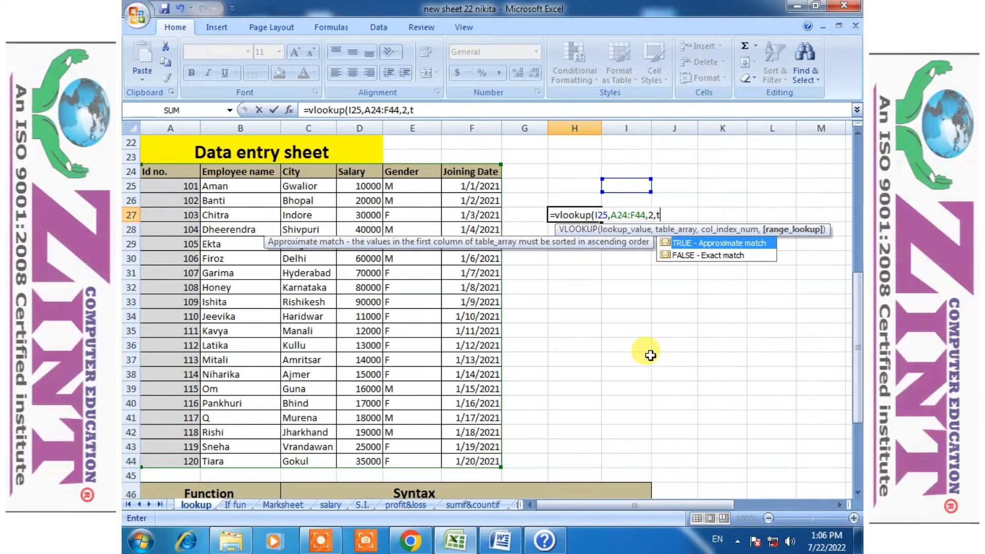
pyautogui.write(')')
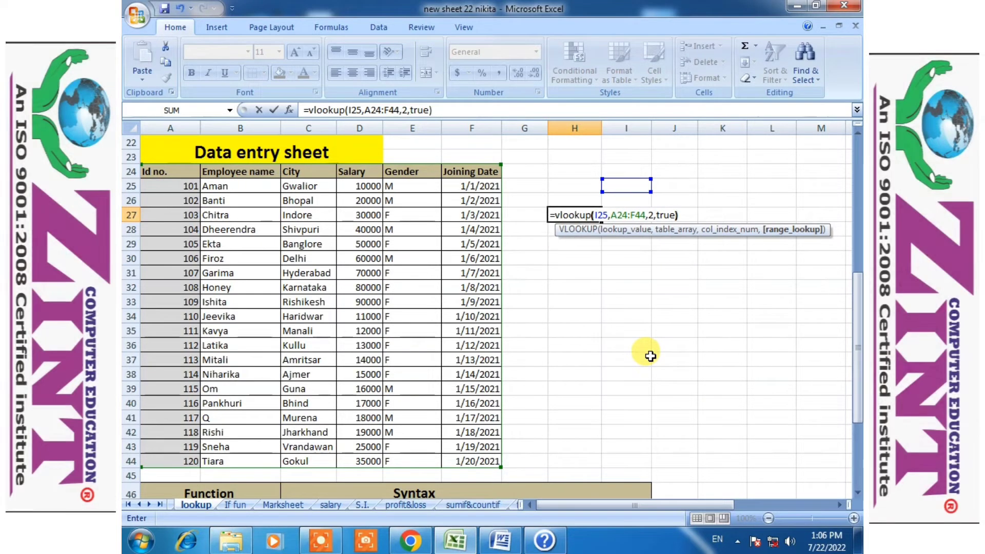
pyautogui.press('Return')
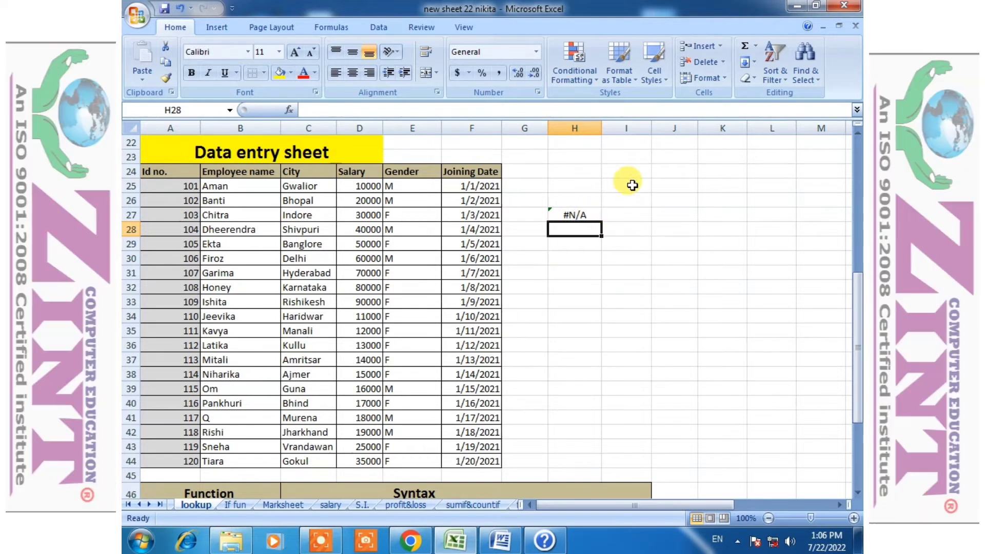
# - Enter the Id no. from A29 in I25 as the lookup value and check the name returned in H27
pyautogui.click(627, 186)
pyautogui.click(578, 221)
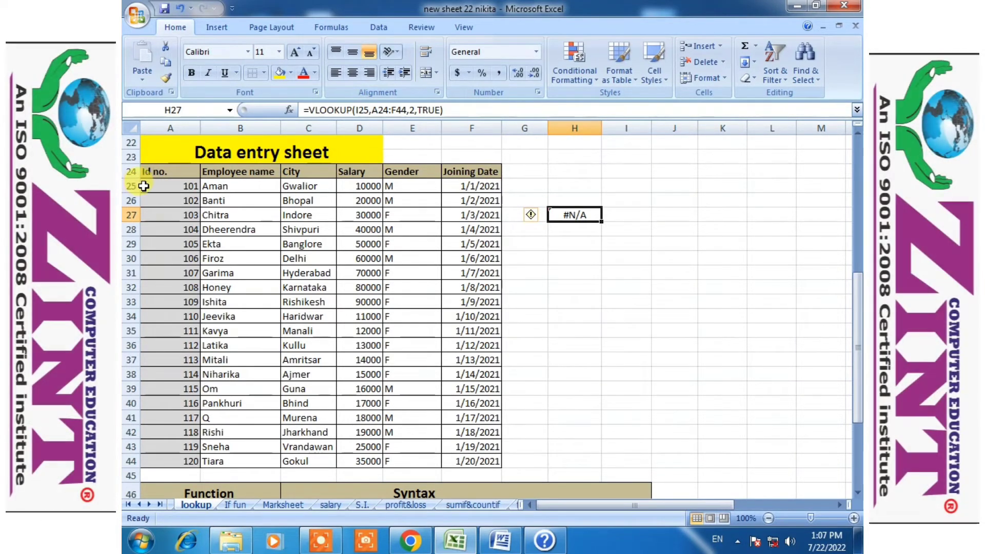
pyautogui.click(618, 184)
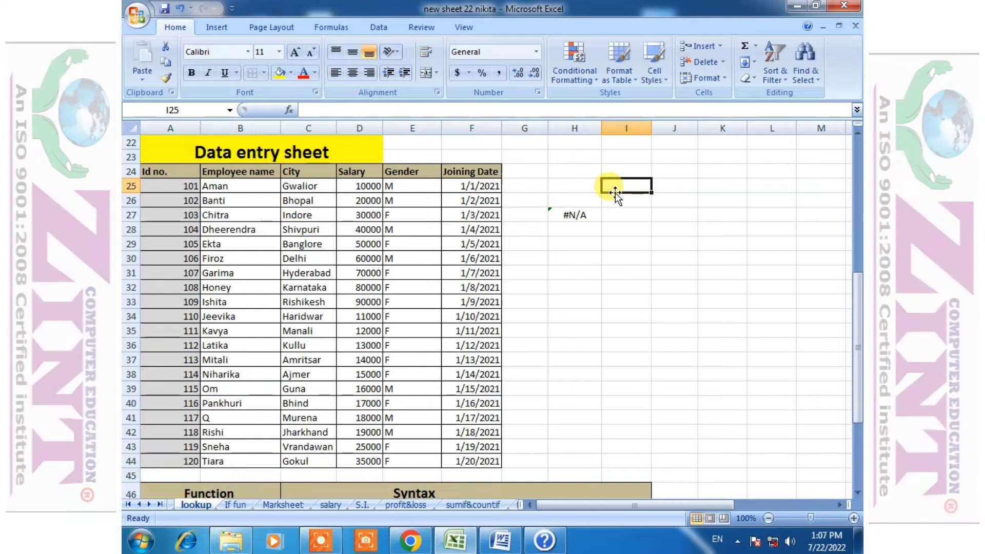
pyautogui.write('105')
pyautogui.press('Return')
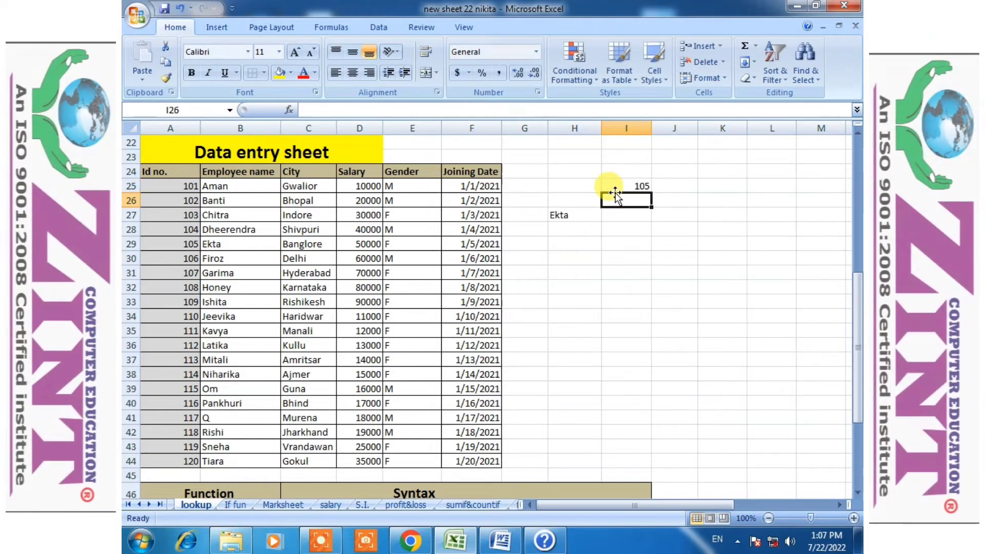
pyautogui.click(623, 188)
pyautogui.click(576, 209)
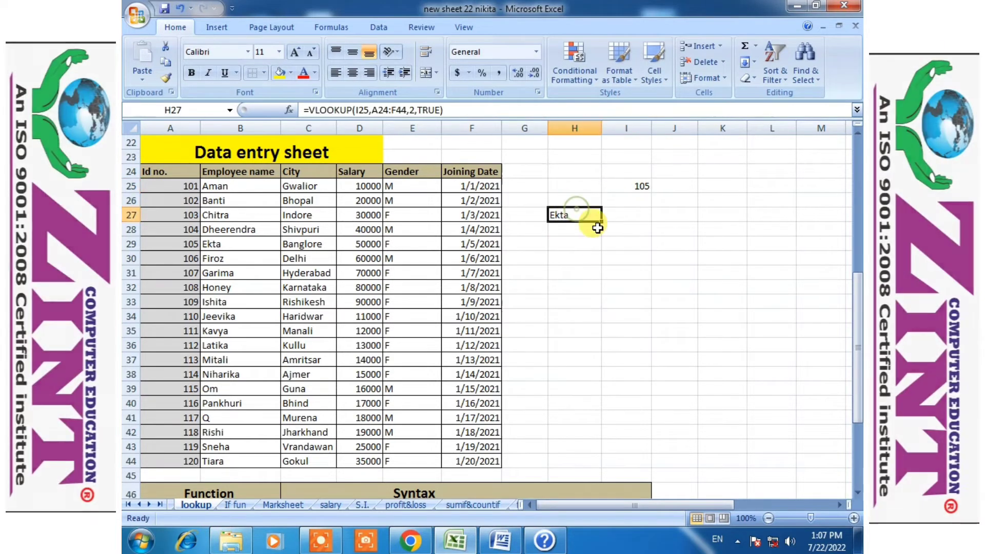
# - Replace the lookup value in I25 with the Id no. from A35 and compare the returned name with row 35
pyautogui.click(614, 186)
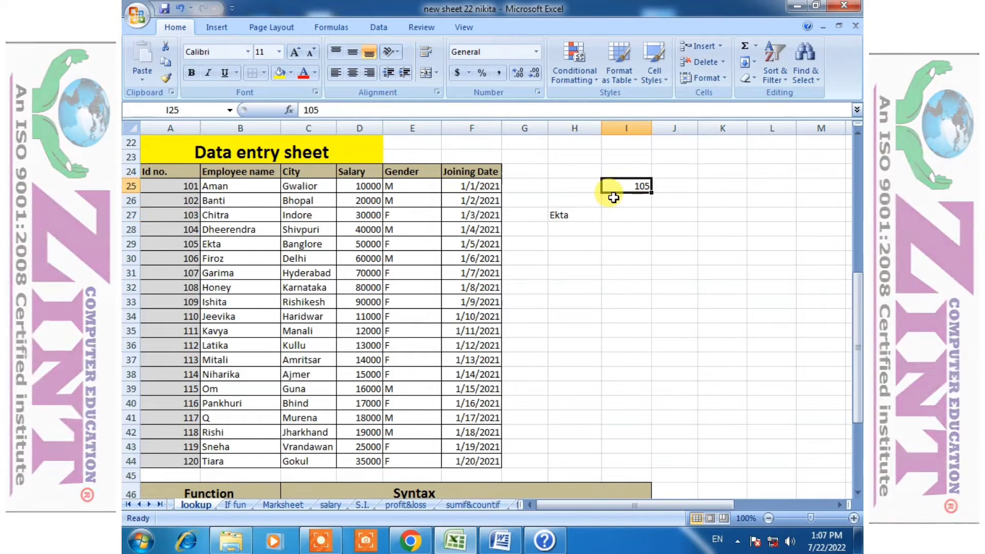
pyautogui.write('11')
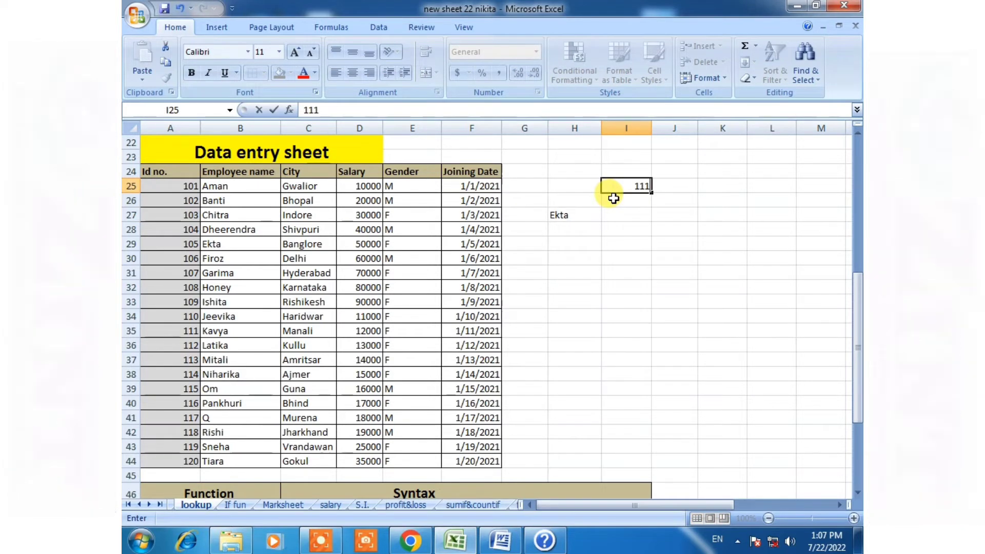
pyautogui.write('1')
pyautogui.press('Return')
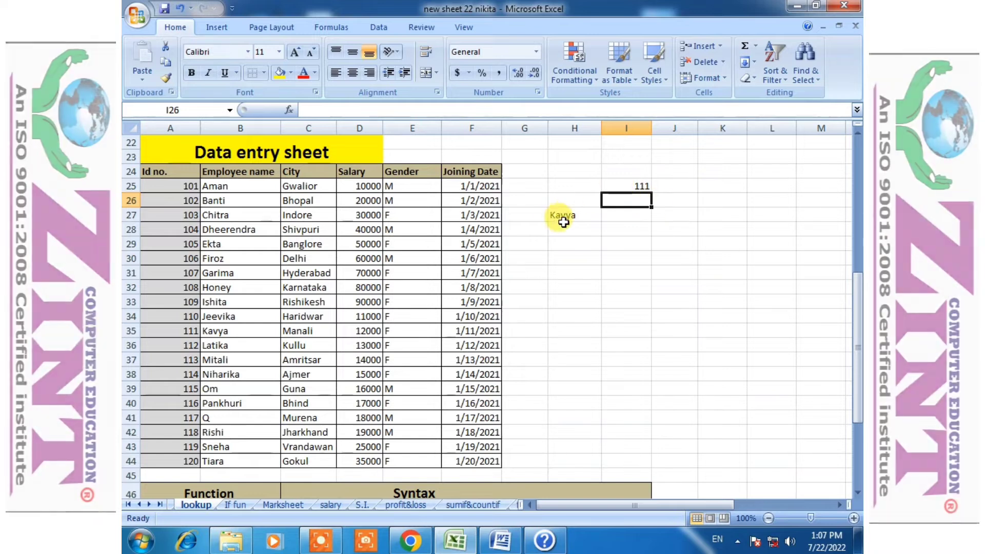
pyautogui.click(570, 214)
pyautogui.click(193, 330)
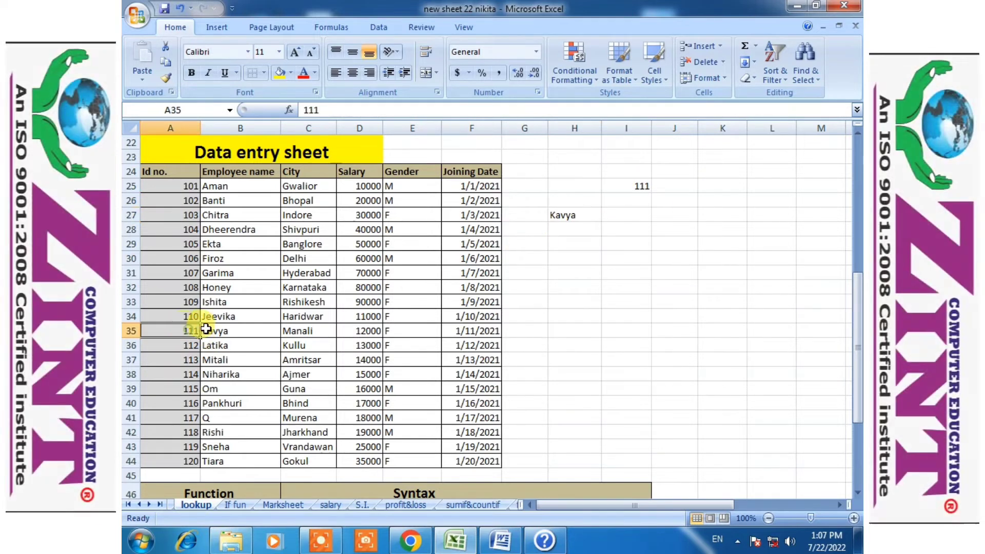
pyautogui.click(219, 330)
# - Replace the lookup value in I25 with the Id no. from A34 and compare the returned name with that table row
pyautogui.click(636, 186)
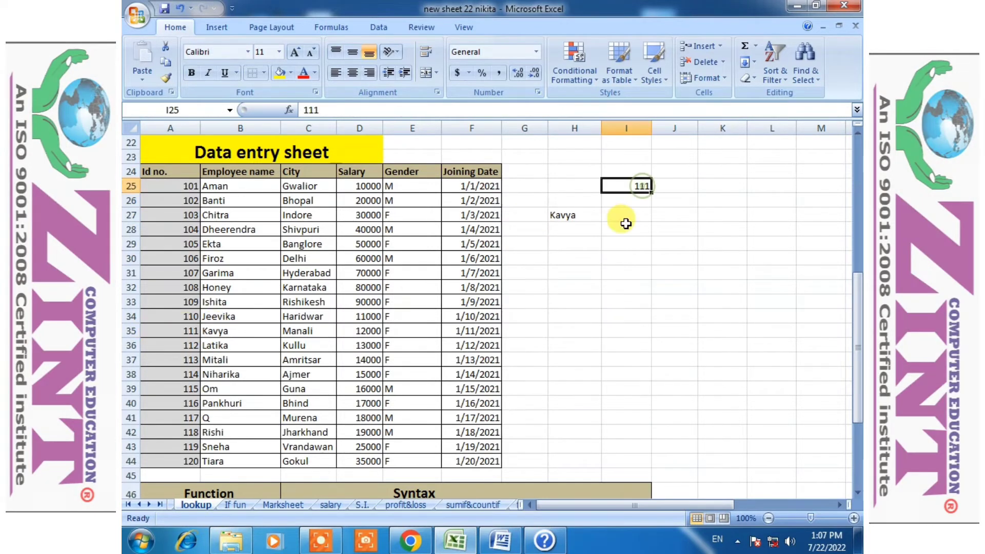
pyautogui.write('1')
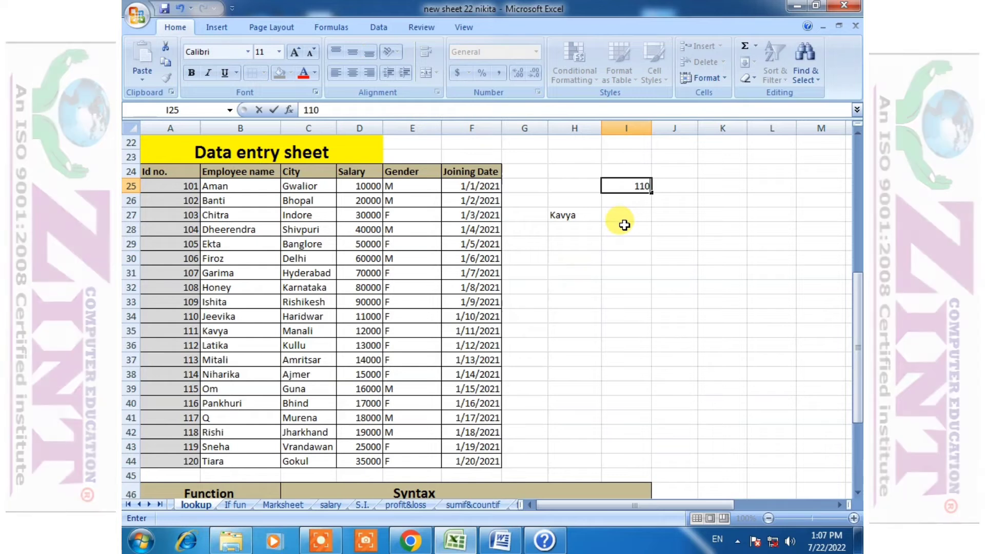
pyautogui.press('Return')
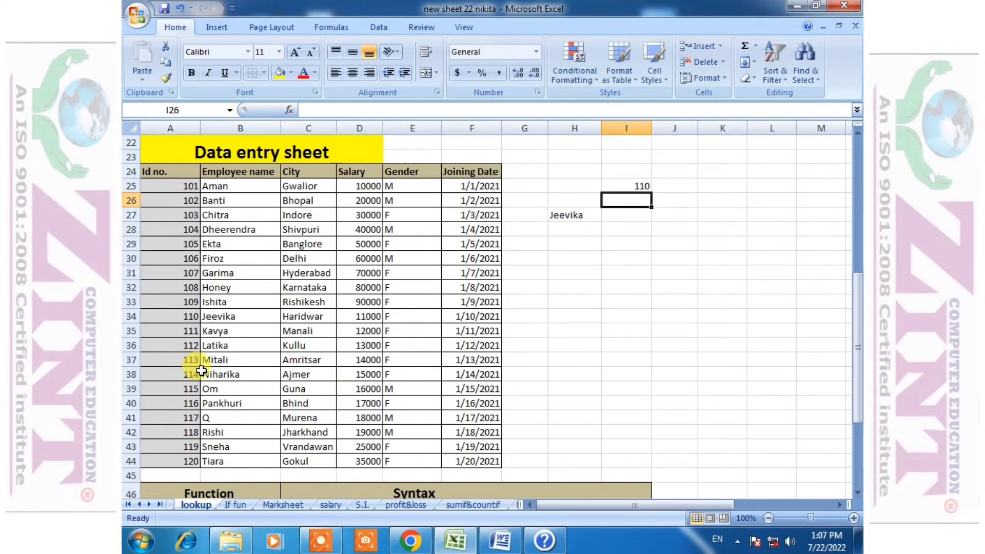
pyautogui.moveTo(193, 320); pyautogui.dragTo(266, 317)
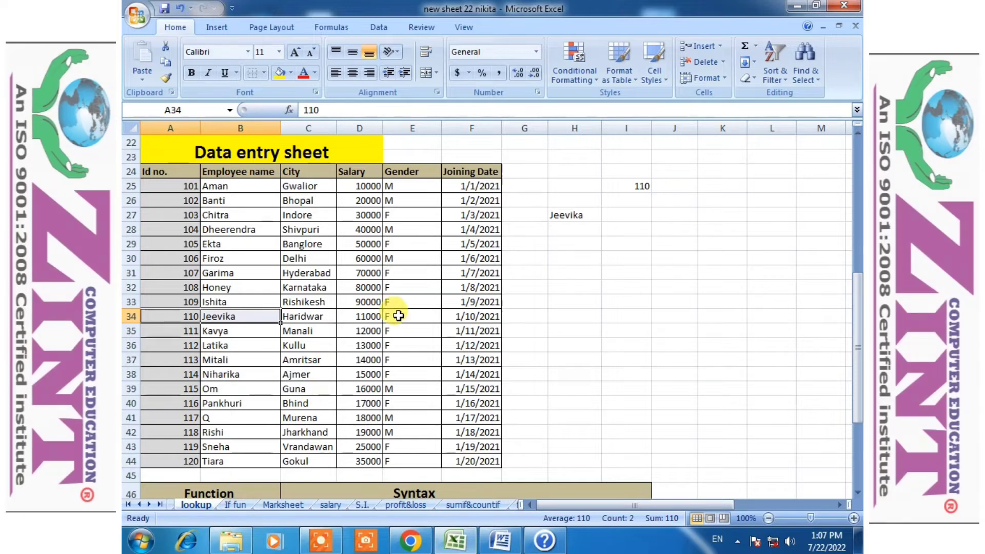
# - Clear the trial lookup value and VLOOKUP formula from G25:J29
pyautogui.click(618, 186)
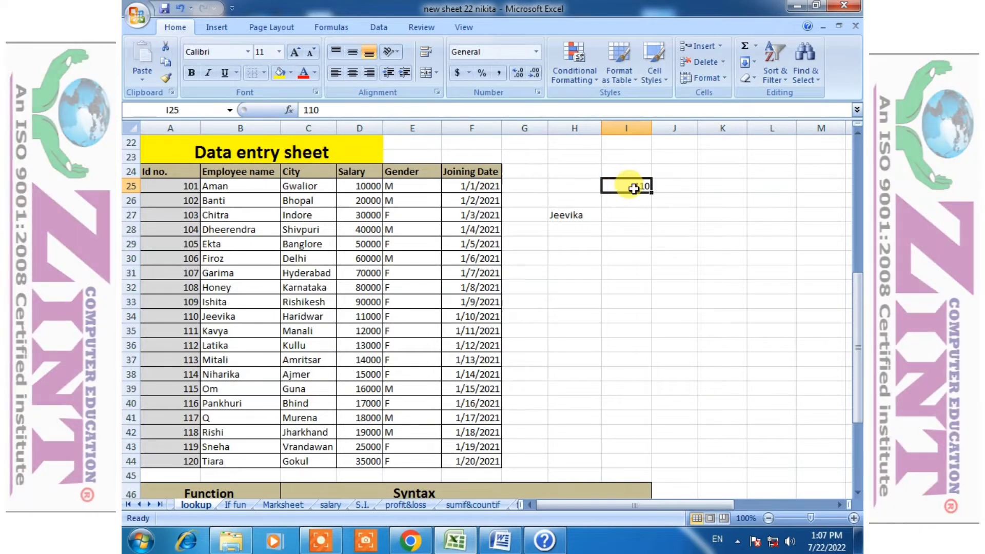
pyautogui.click(537, 214)
pyautogui.moveTo(532, 190); pyautogui.dragTo(670, 238)
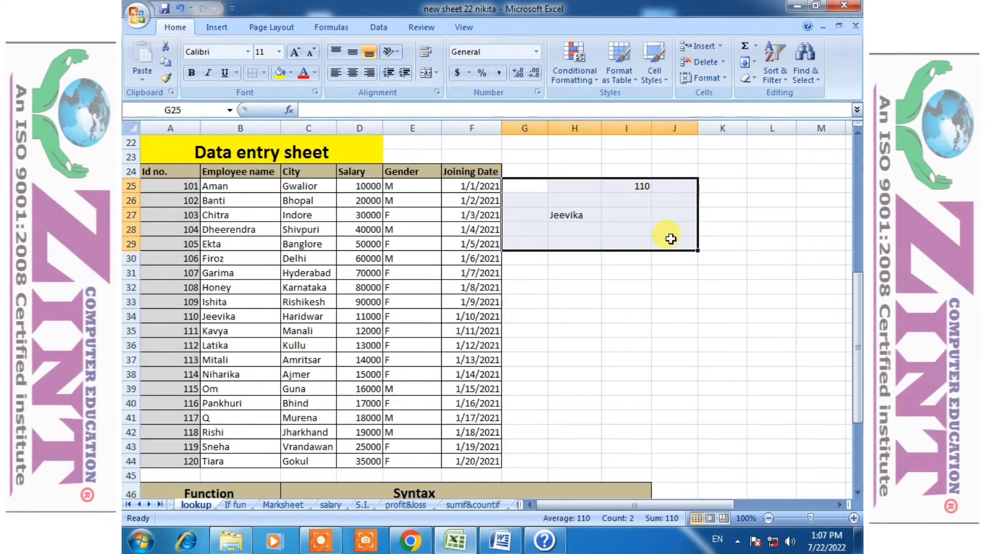
pyautogui.press('Delete')
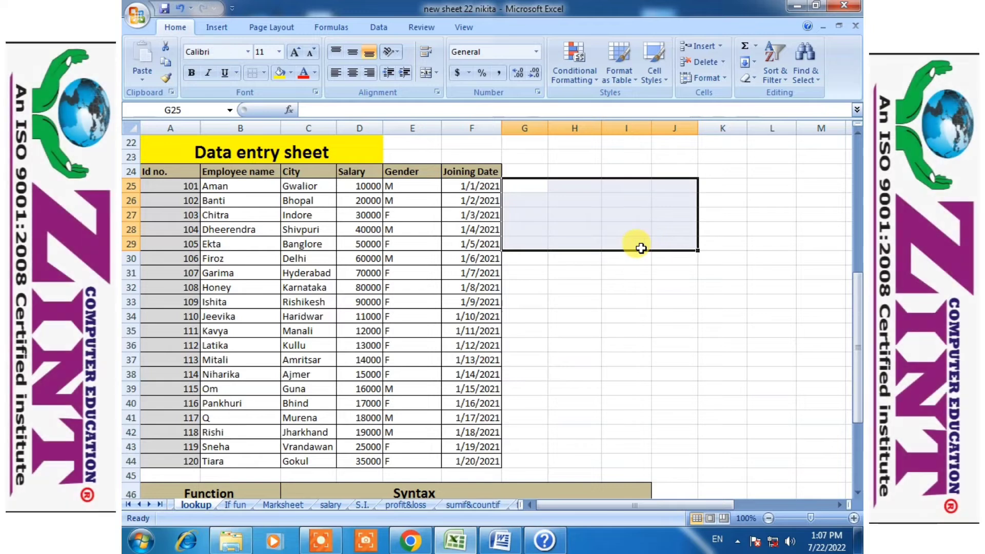
# - Copy the result table headers in B13:F14 to H34:L35 and widen column L to fit the joining date header
pyautogui.scroll(7, 641, 249)
pyautogui.moveTo(211, 312); pyautogui.dragTo(479, 332)
pyautogui.hotkey('ctrl', 'c')
pyautogui.scroll(-7, 472, 328)
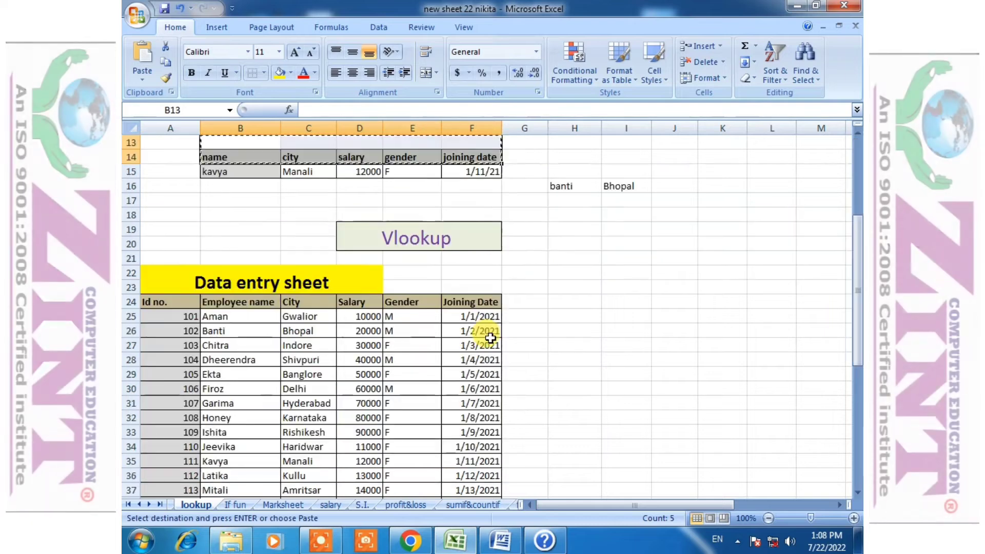
pyautogui.click(570, 312)
pyautogui.hotkey('ctrl', 'v')
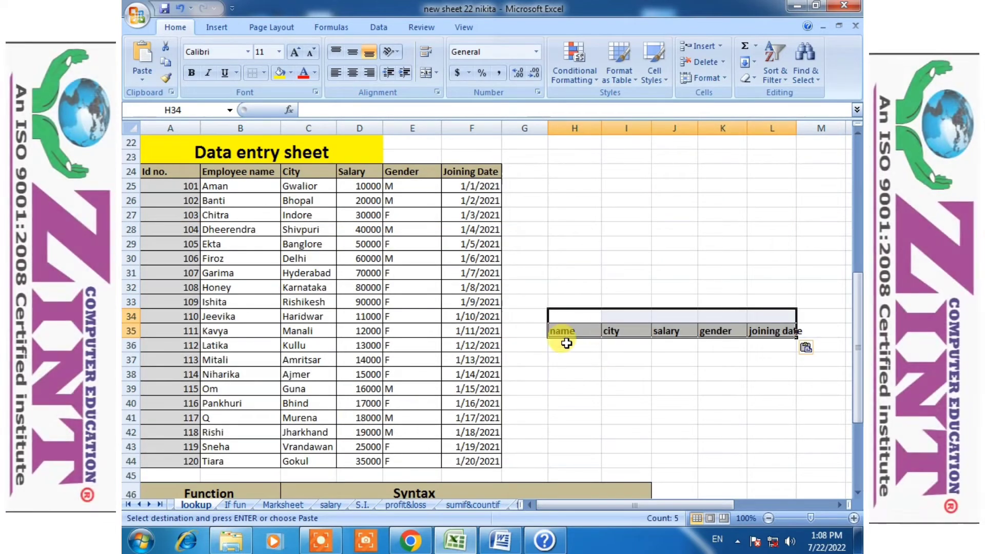
pyautogui.click(583, 348)
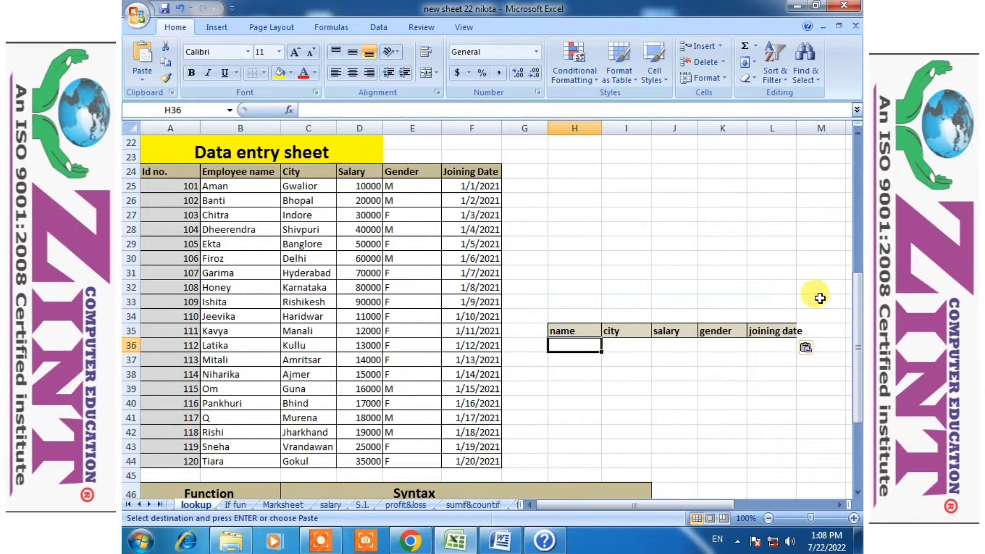
pyautogui.moveTo(795, 128); pyautogui.dragTo(805, 129)
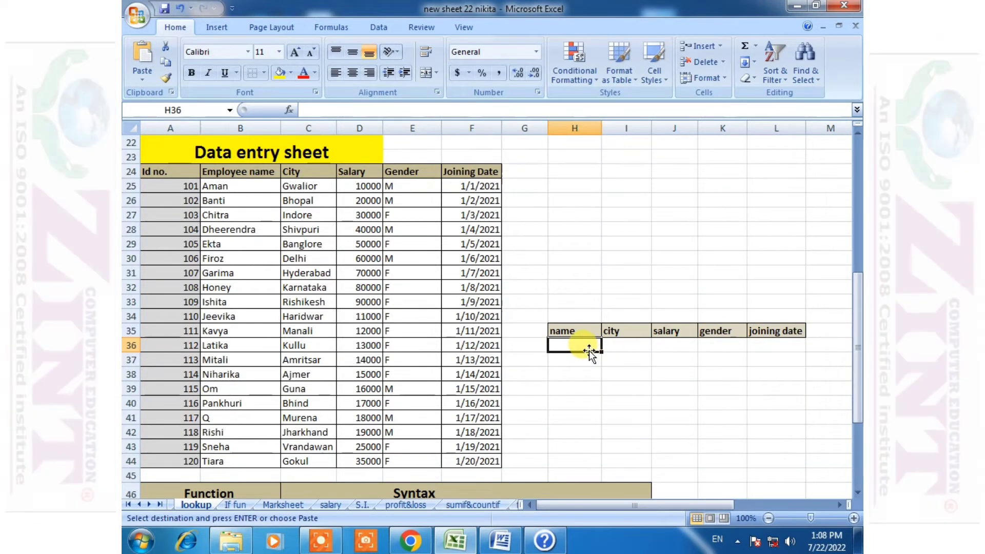
# - Enter =VLOOKUP(H36,B24:F44,2,TRUE) in I36 to return the city for the employee name in H36
pyautogui.click(619, 346)
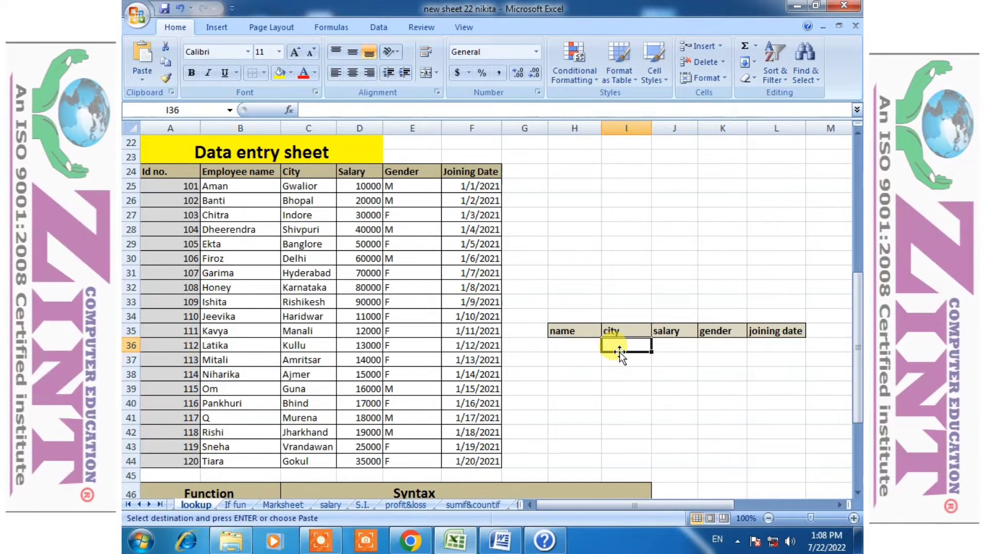
pyautogui.write('=')
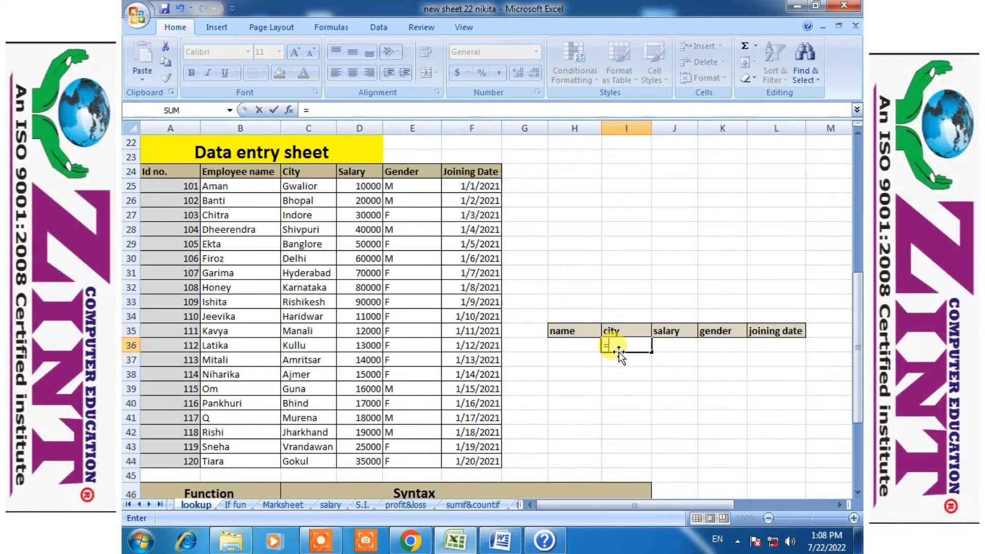
pyautogui.write('vloo')
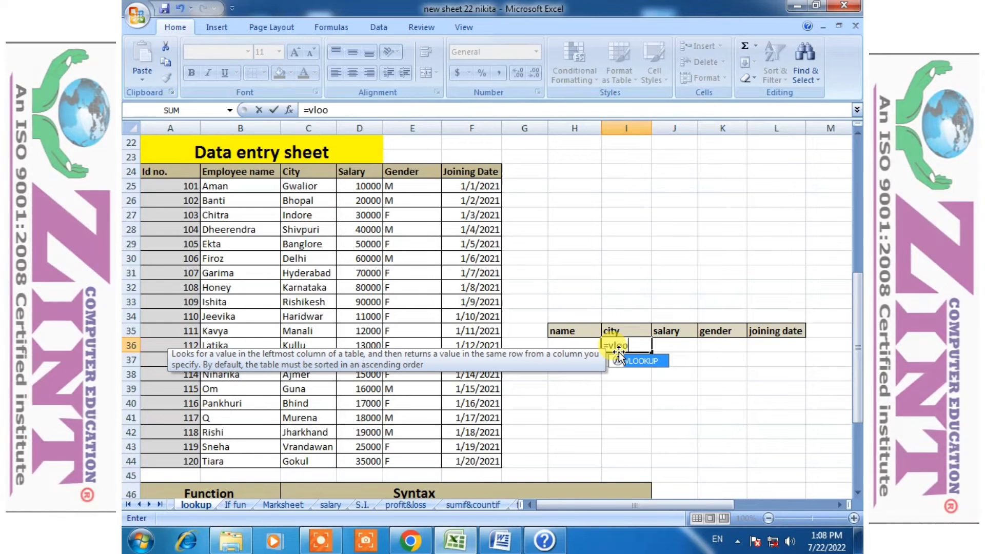
pyautogui.write('kup(')
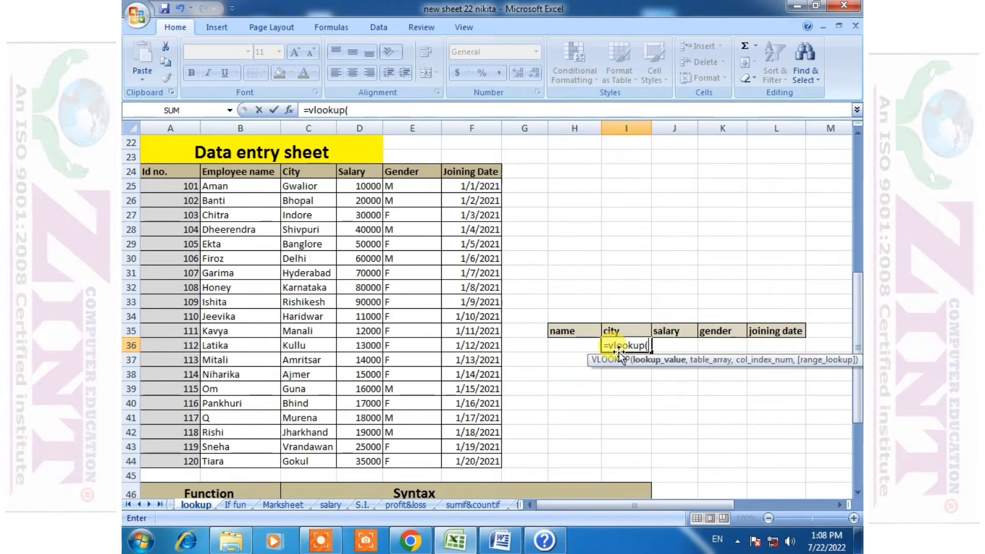
pyautogui.click(577, 346)
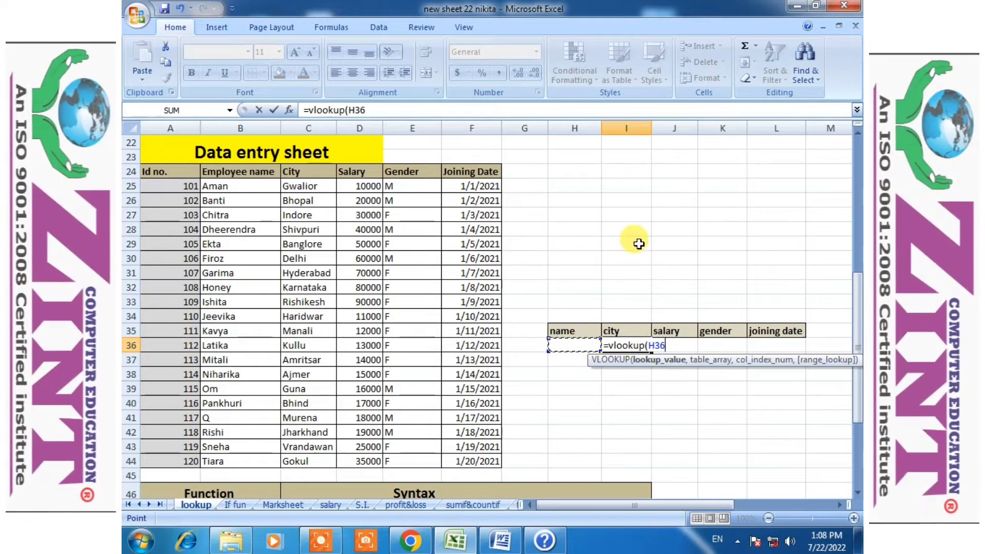
pyautogui.write(',')
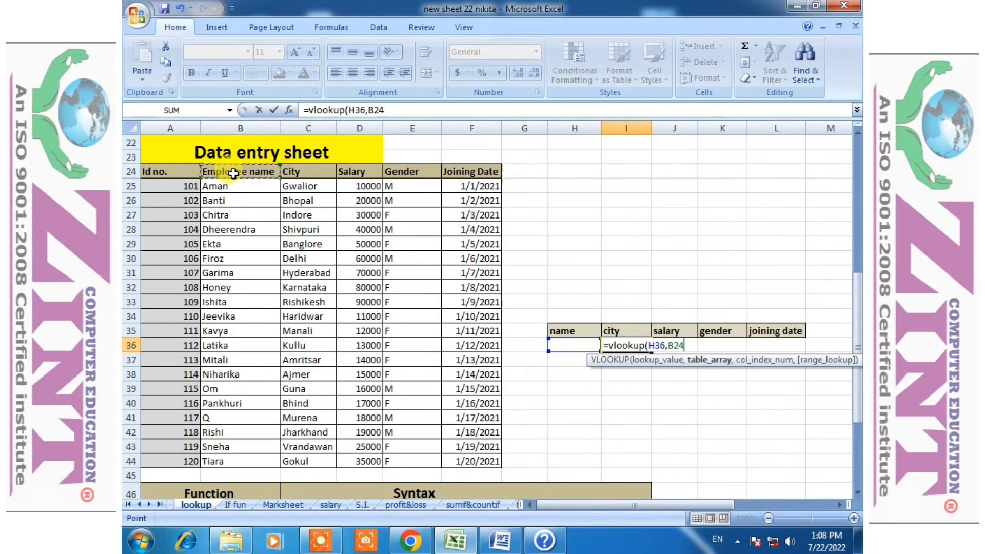
pyautogui.moveTo(234, 174); pyautogui.dragTo(490, 460)
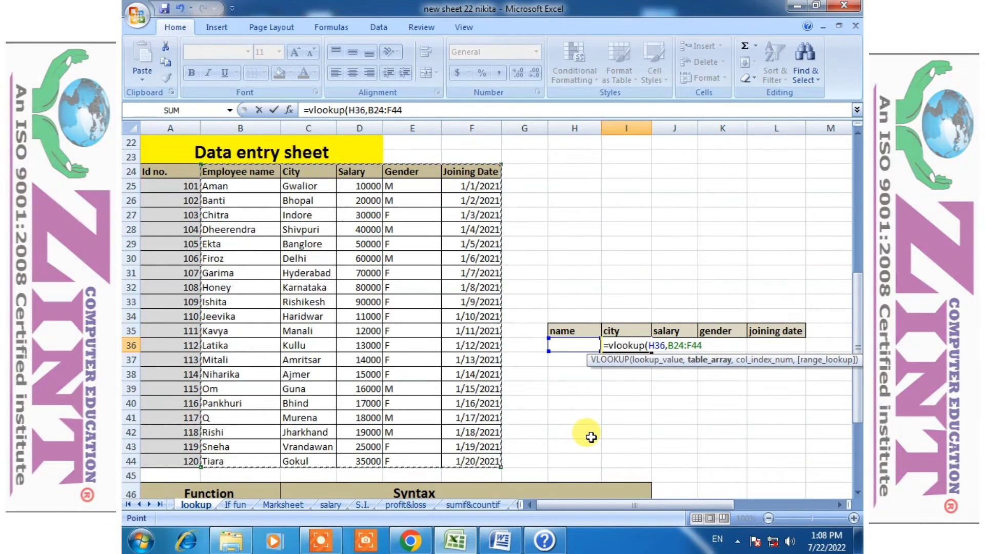
pyautogui.write(',2')
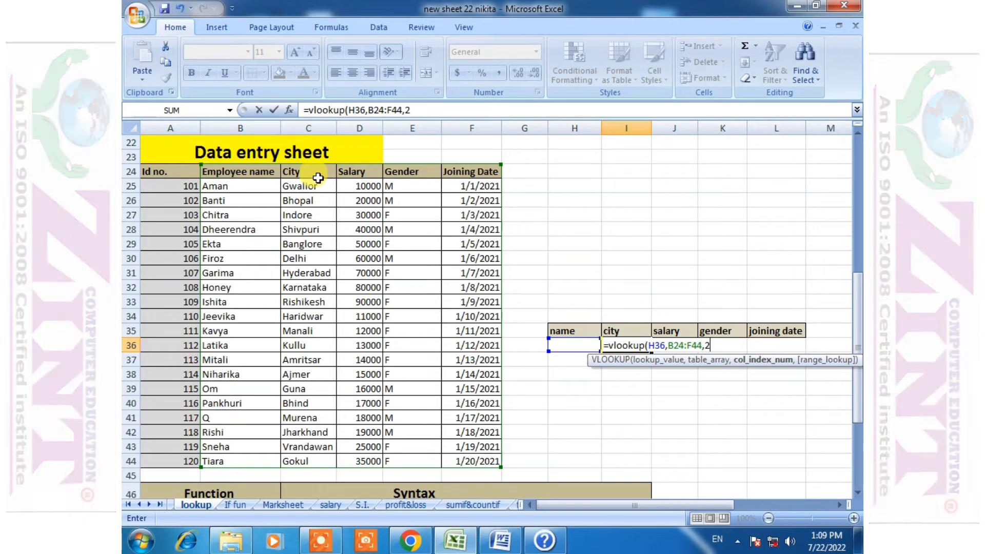
pyautogui.write(',true')
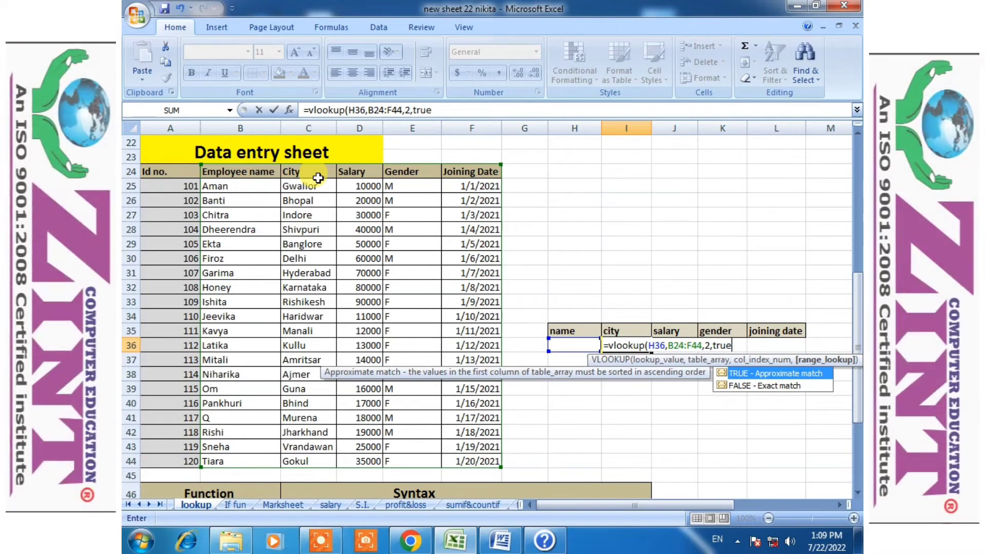
pyautogui.write(')')
pyautogui.press('Return')
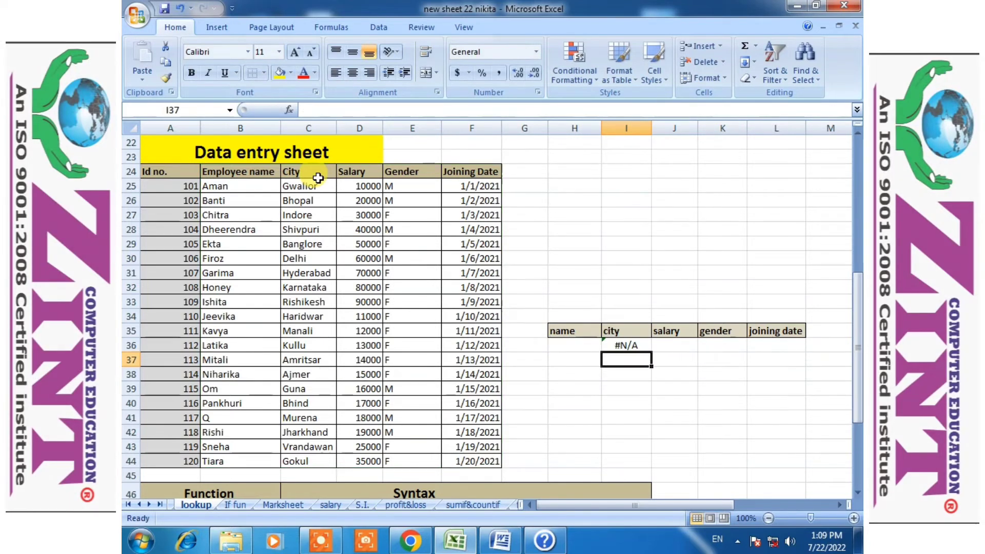
pyautogui.click(627, 345)
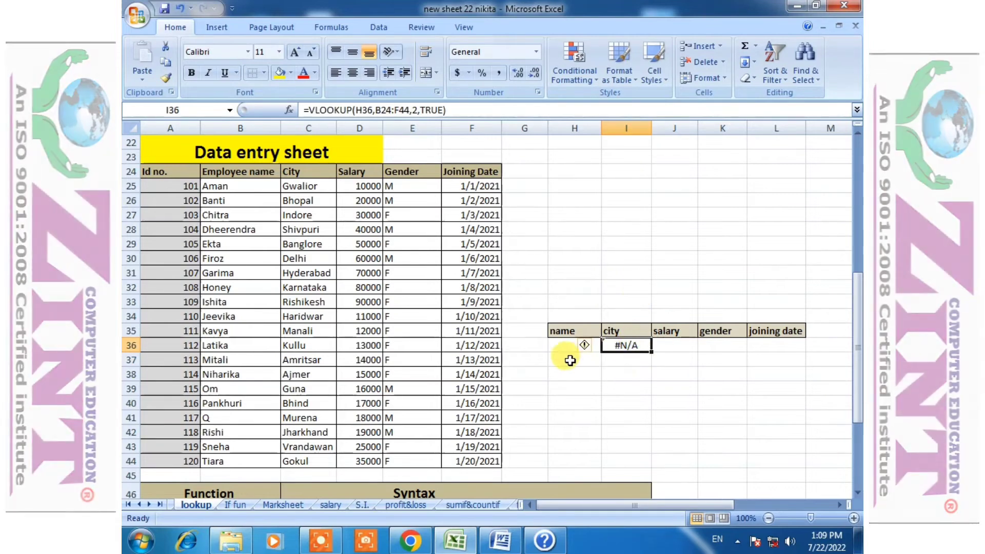
pyautogui.click(592, 361)
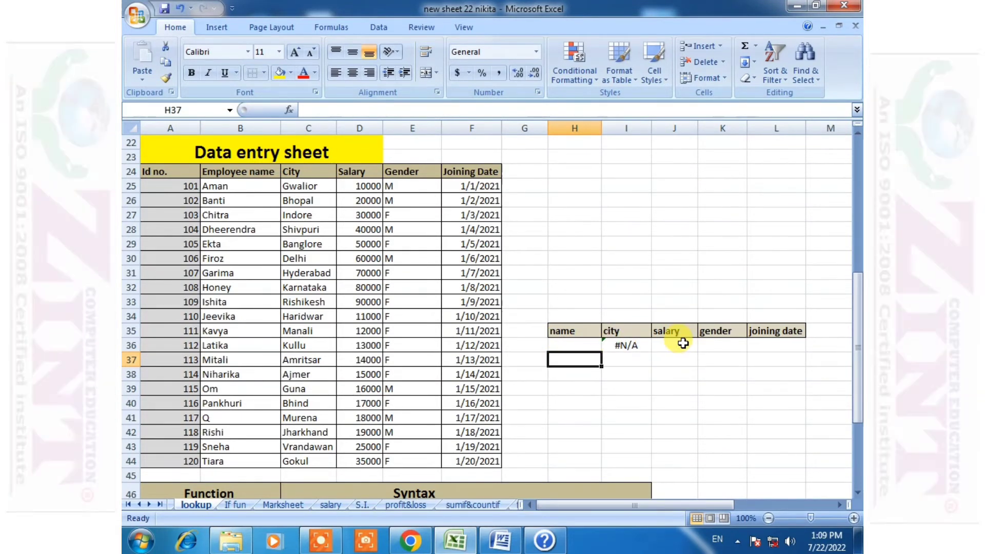
# - Enter =VLOOKUP(H36,B24:F44,3,TRUE) in J36 to return the employee's salary
pyautogui.click(680, 344)
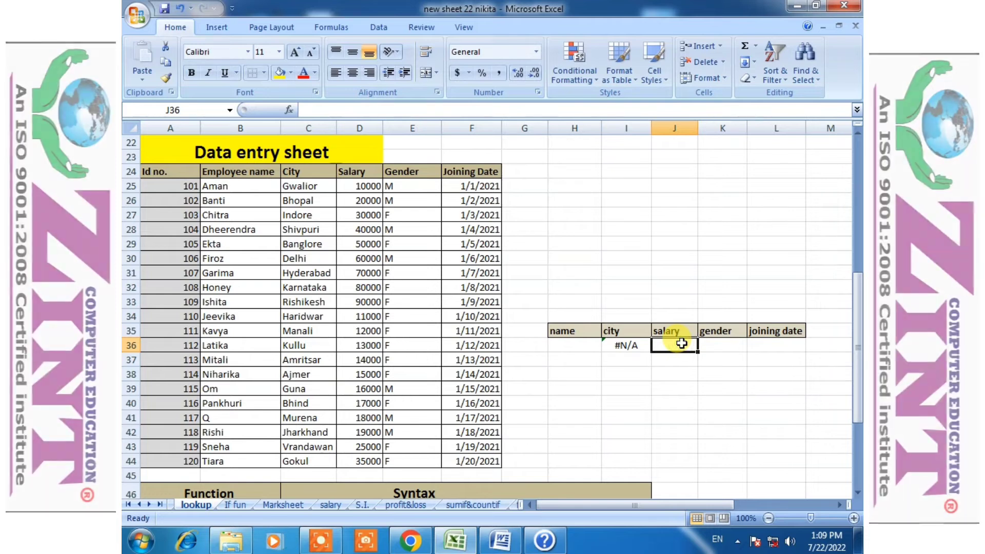
pyautogui.write('=vl')
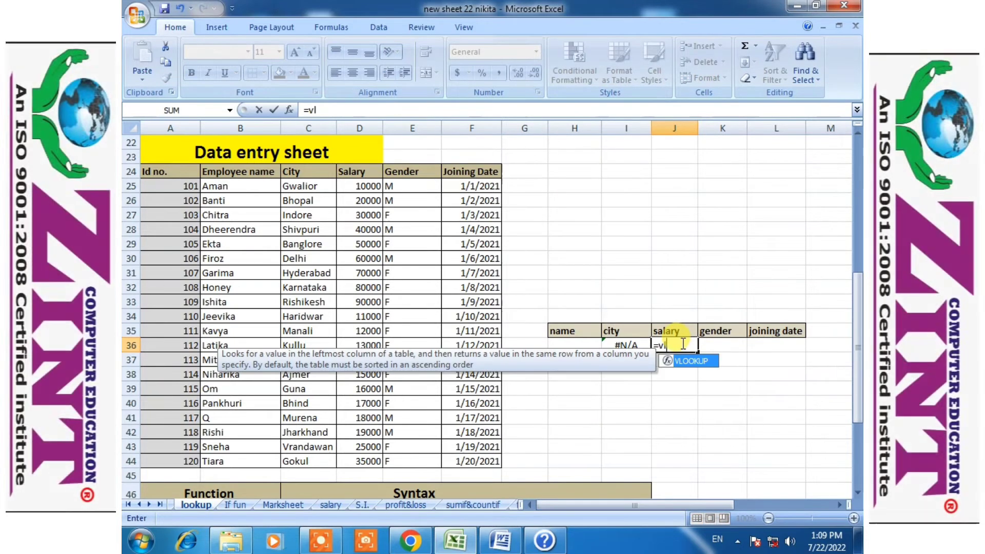
pyautogui.write('ookup(')
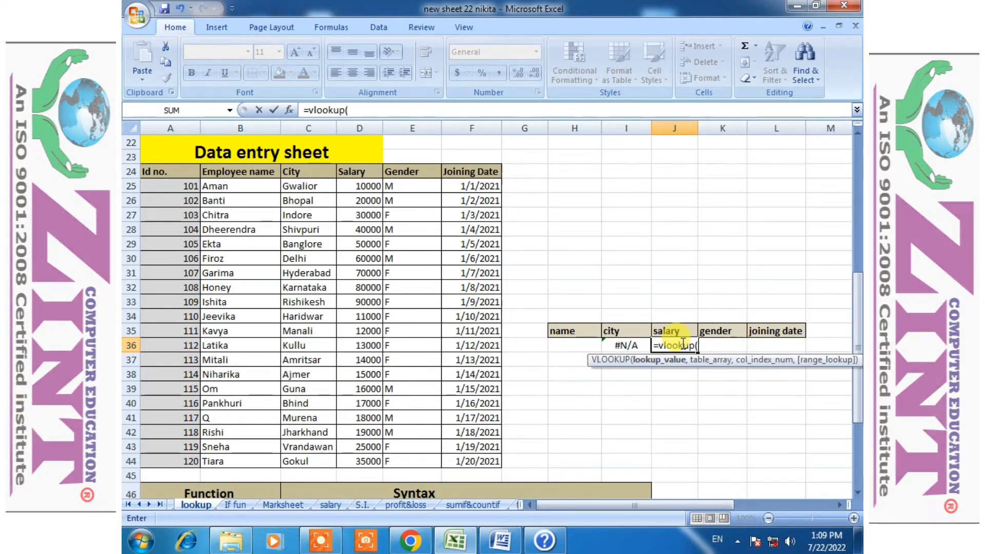
pyautogui.click(578, 348)
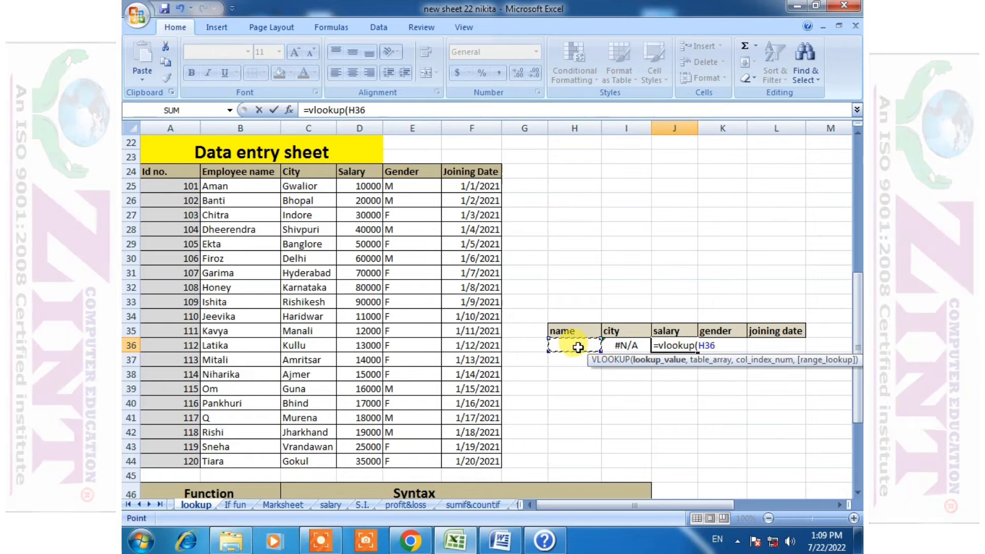
pyautogui.write(',')
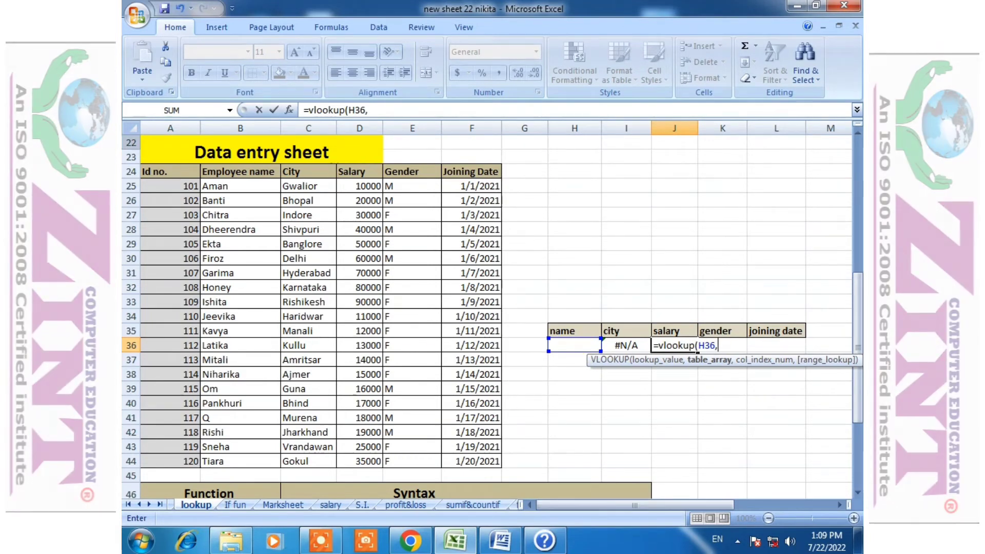
pyautogui.moveTo(233, 177); pyautogui.dragTo(481, 462)
pyautogui.write(',3')
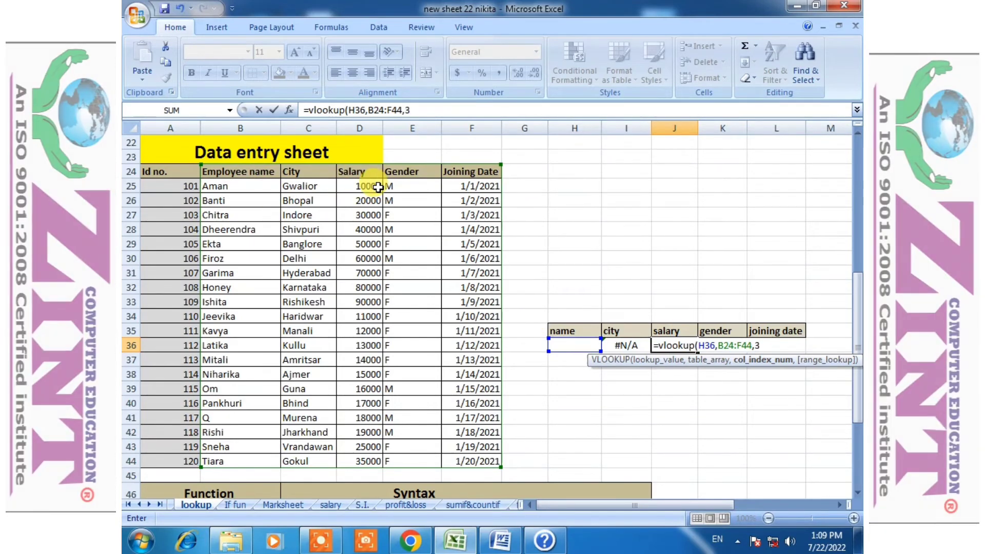
pyautogui.write(',true')
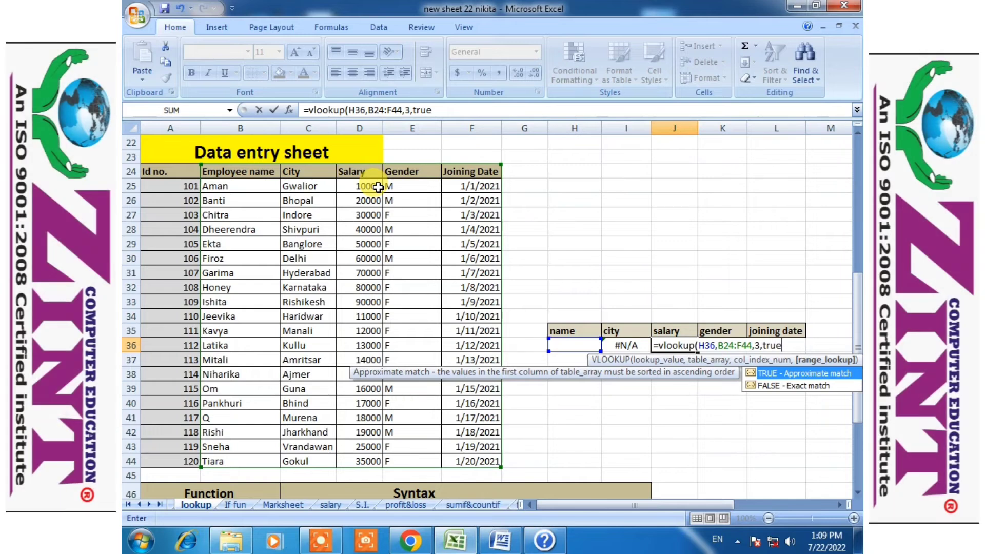
pyautogui.write(')')
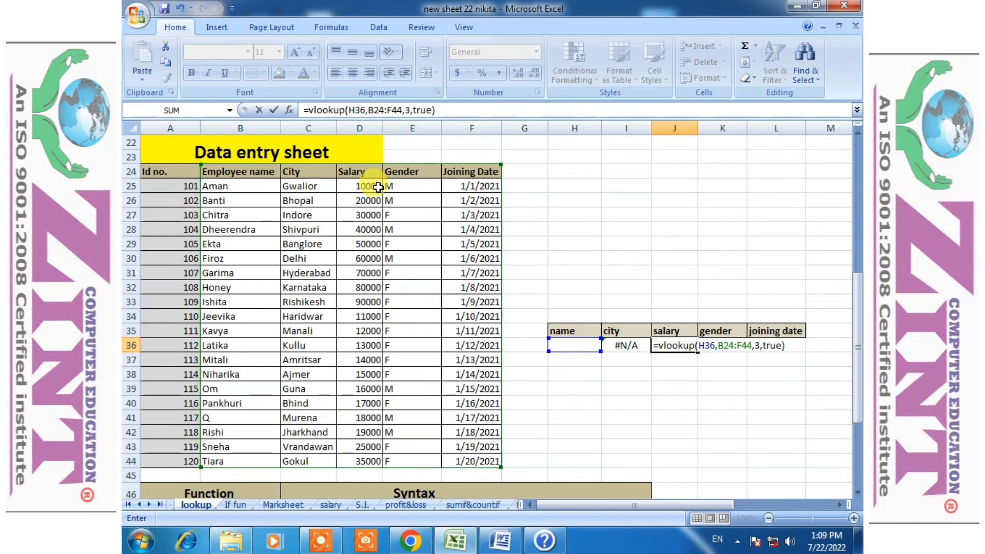
pyautogui.press('Return')
# - Add VLOOKUP formulas for gender in K36 and for joining date in L36, using =VLOOKUP(H36,B24:F44,5,TRUE) for the date
pyautogui.click(726, 348)
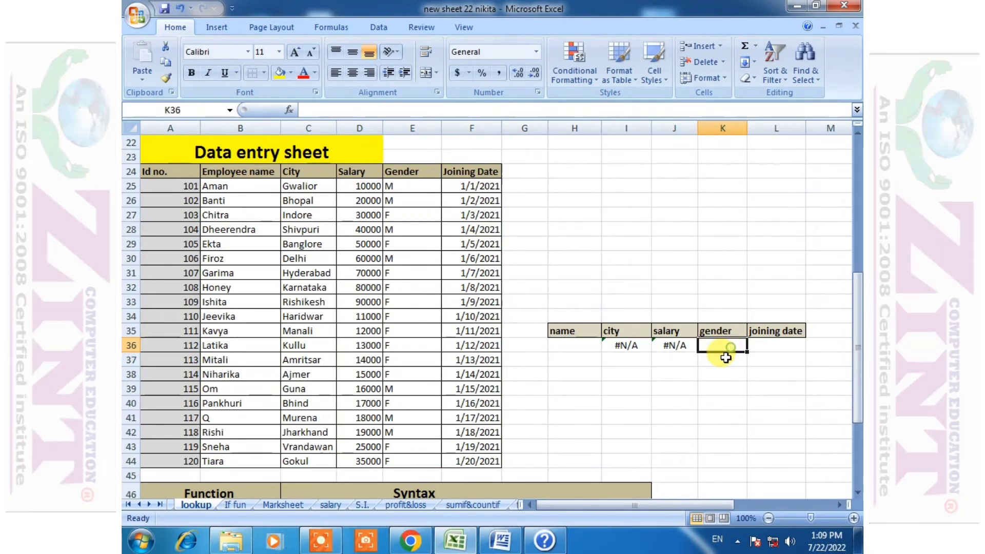
pyautogui.write('=')
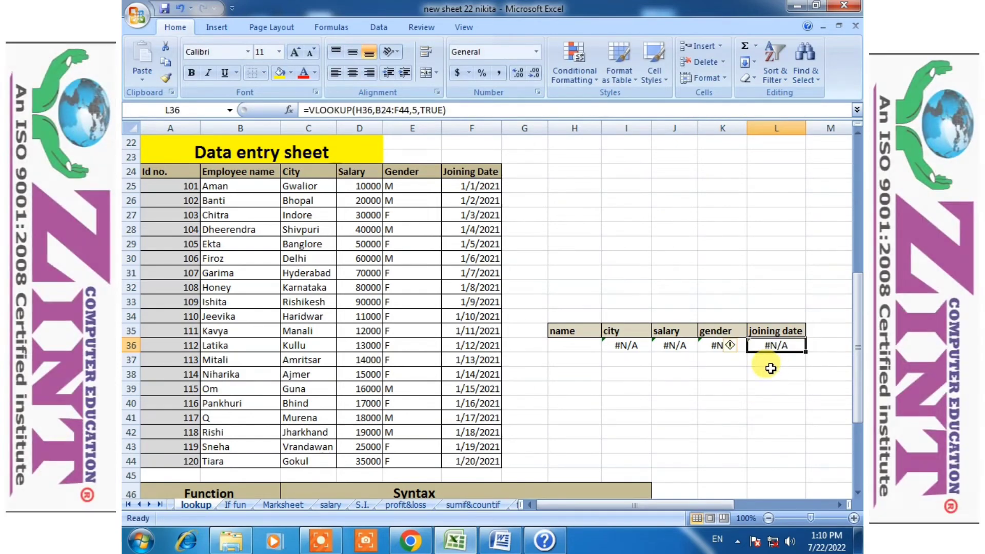
# - Enter the employee name from B33 as the lookup value in H36 and check the details returned in row 36
pyautogui.click(572, 345)
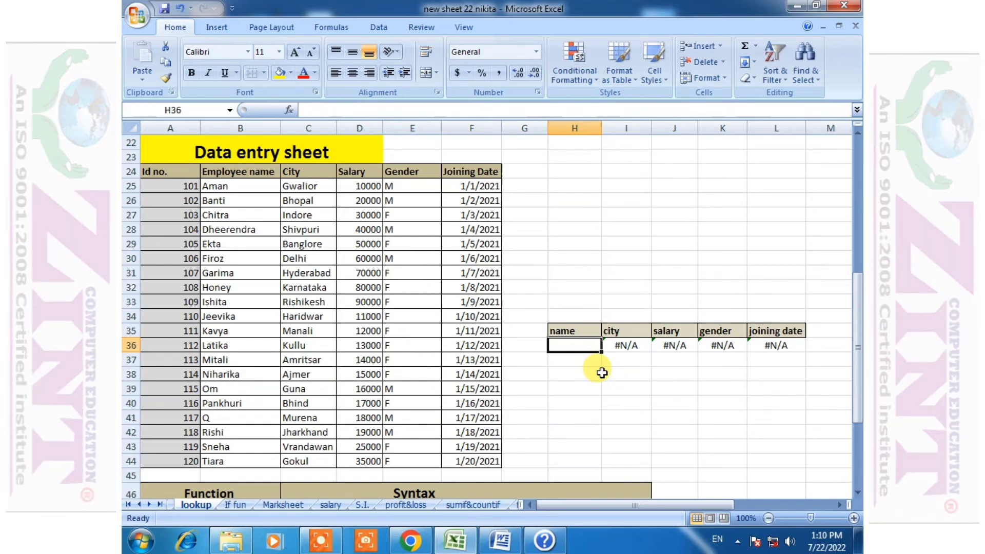
pyautogui.write('ishita')
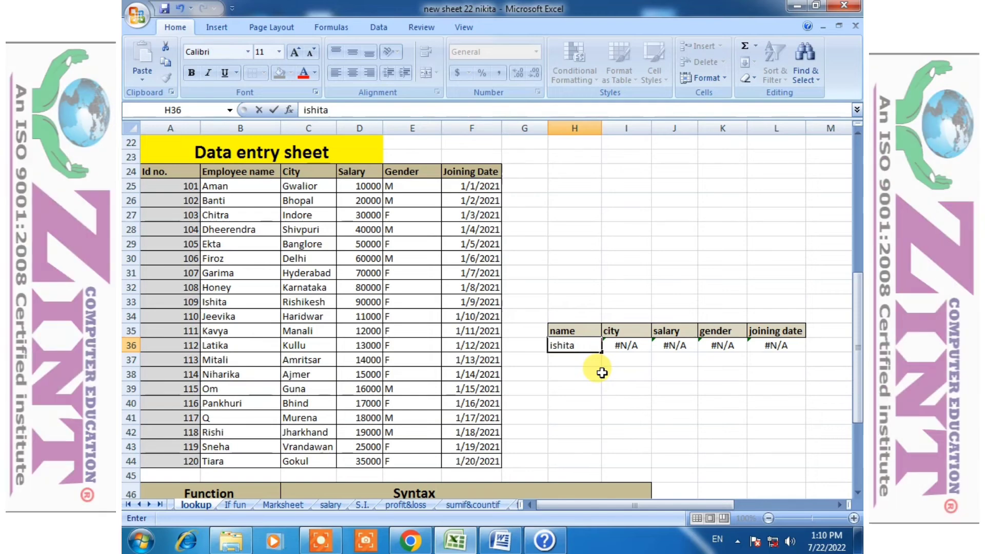
pyautogui.click(601, 373)
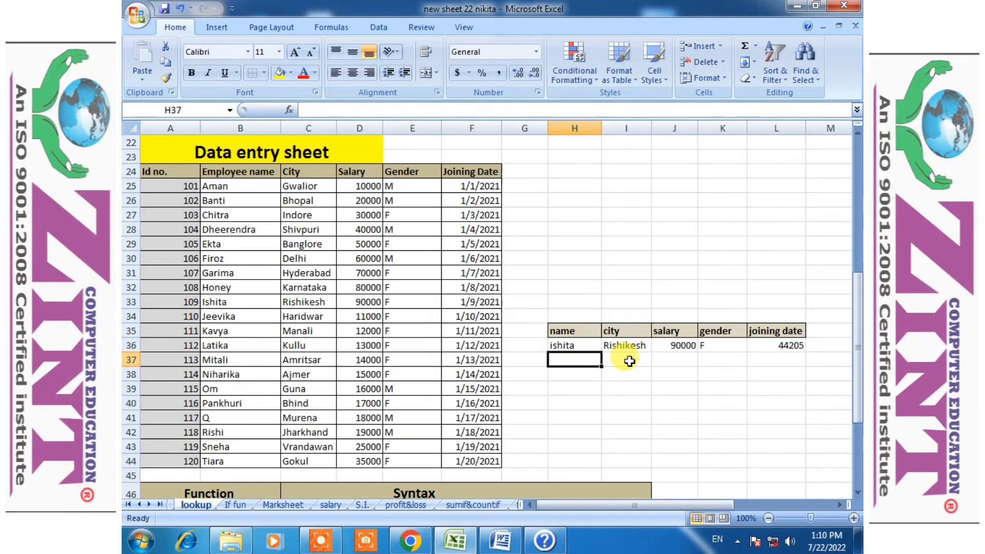
pyautogui.moveTo(636, 348); pyautogui.dragTo(811, 329)
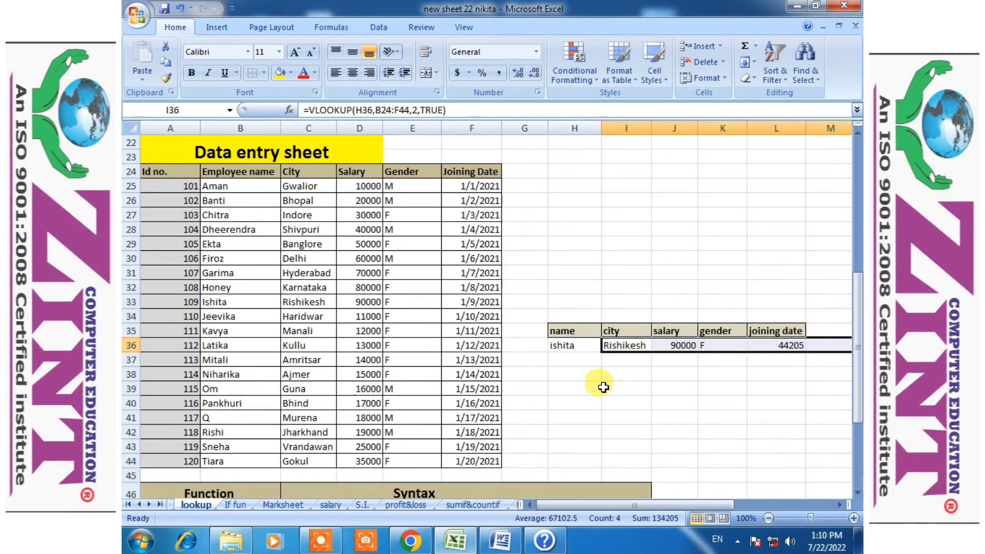
# - Replace the lookup name in H36 with the employee name from B39 and check the returned details
pyautogui.click(574, 344)
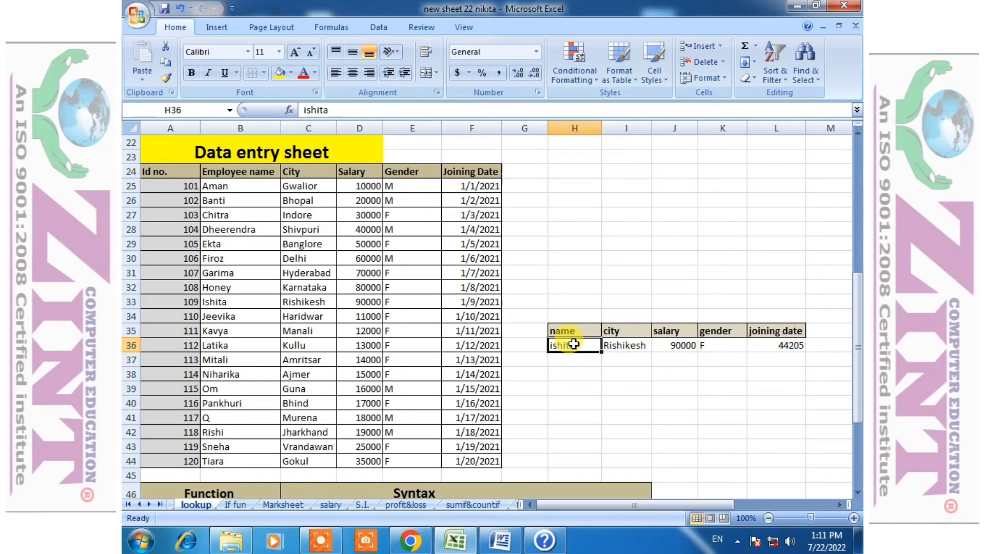
pyautogui.write('om')
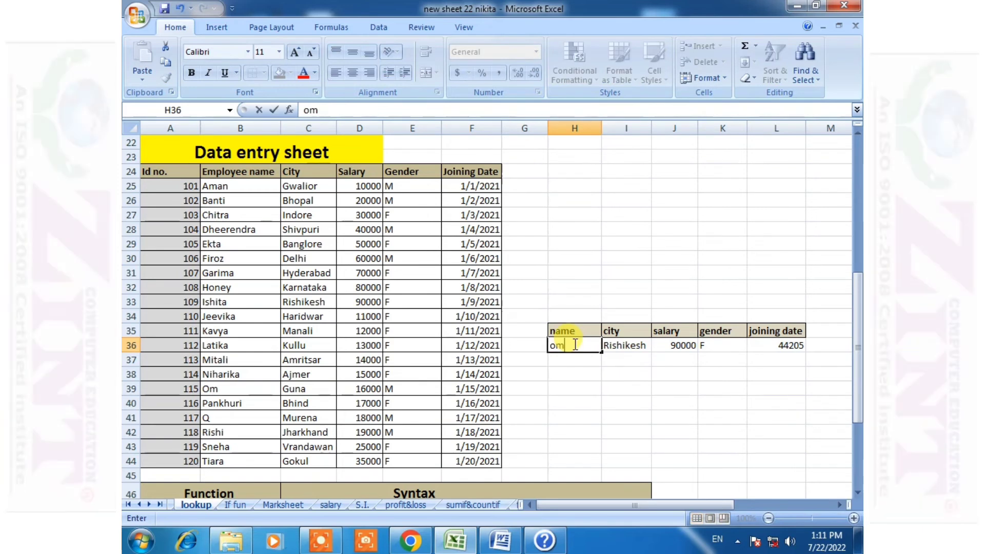
pyautogui.press('Return')
pyautogui.moveTo(619, 344); pyautogui.dragTo(809, 346)
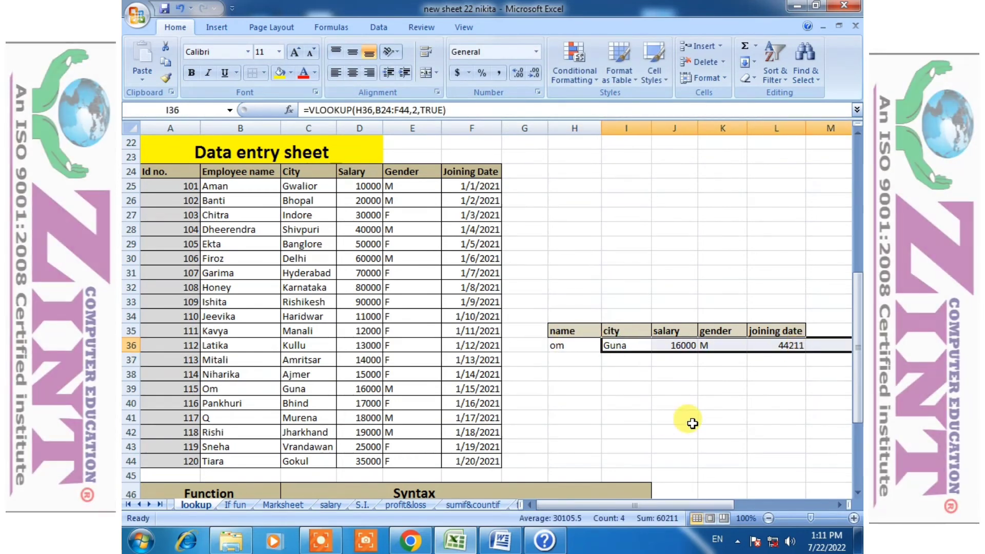
# - Replace the lookup name in H36 with the employee name from B41 and check the returned salary, gender and joining date
pyautogui.click(587, 343)
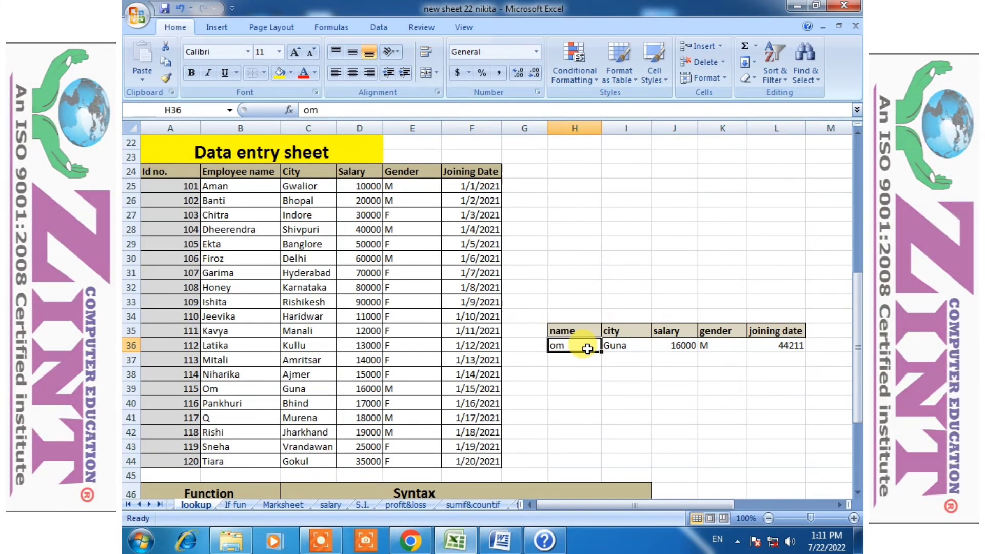
pyautogui.write('Q')
pyautogui.press('Return')
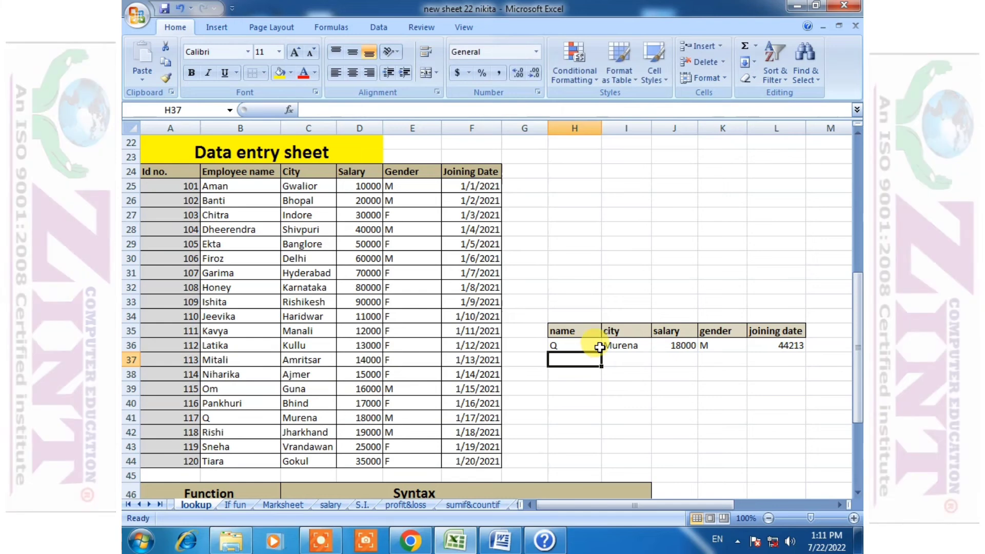
pyautogui.moveTo(669, 345); pyautogui.dragTo(764, 329)
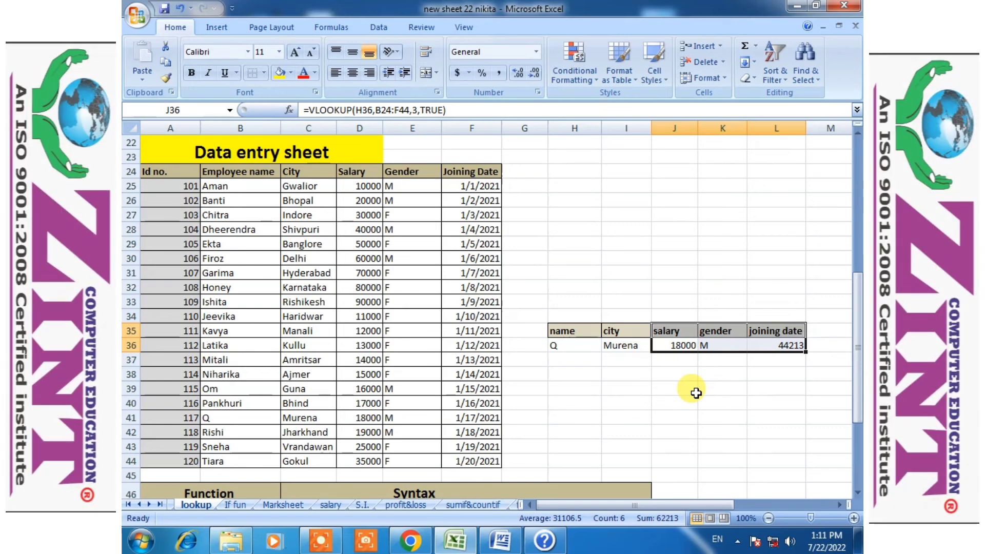
# - Review the Hlookup and Vlookup syntax entries in C47:I54 below the data table
pyautogui.scroll(-5, 696, 393)
pyautogui.scroll(2, 686, 292)
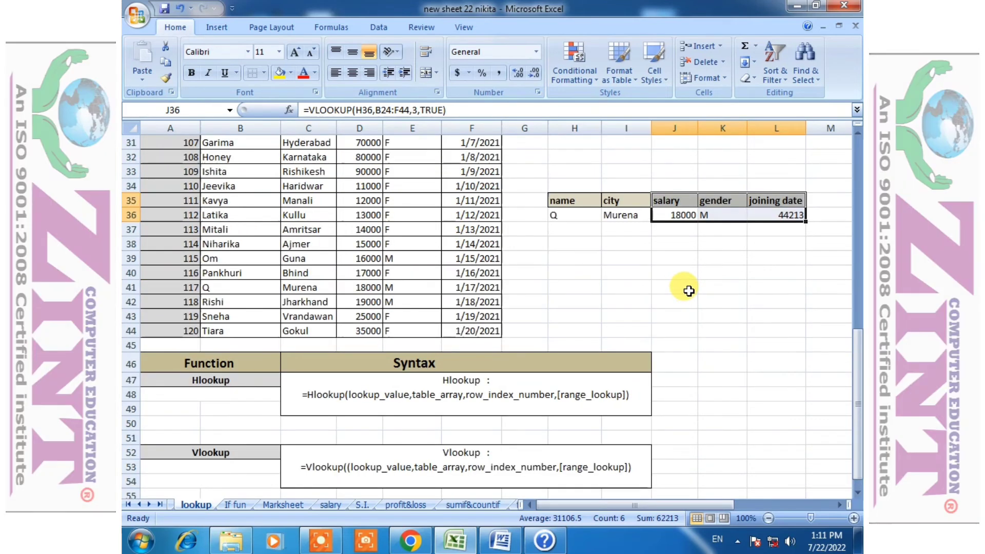
pyautogui.click(413, 386)
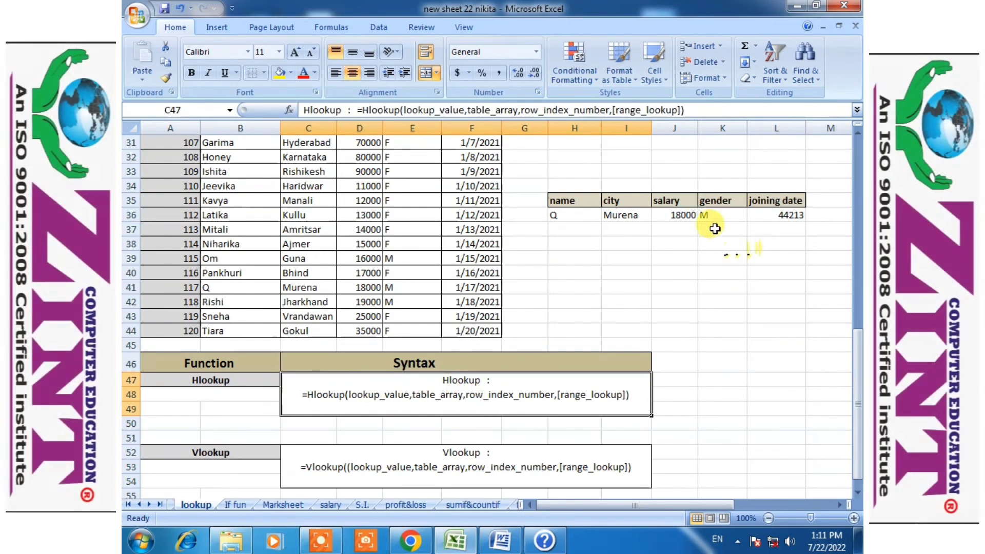
pyautogui.scroll(-1, 405, 395)
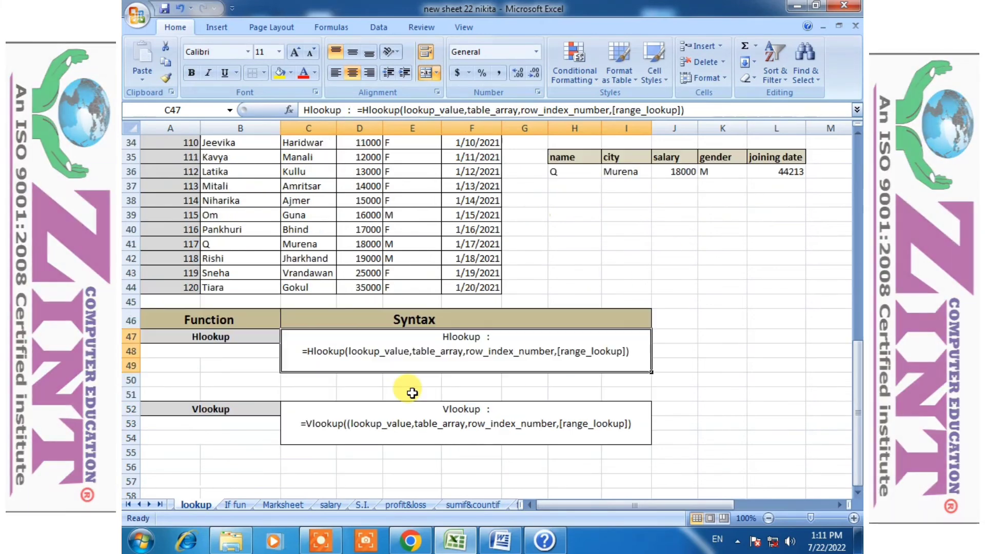
pyautogui.moveTo(354, 336); pyautogui.dragTo(552, 413)
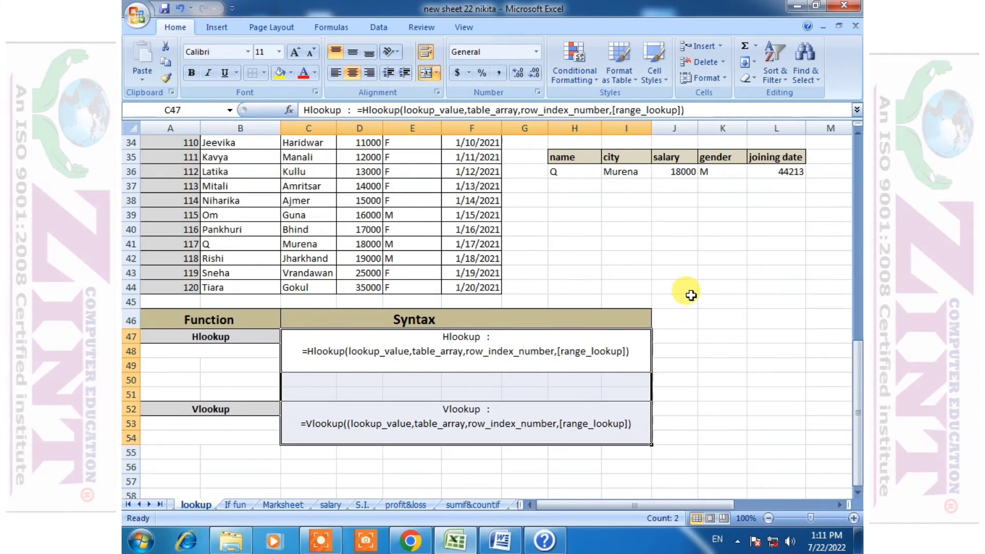